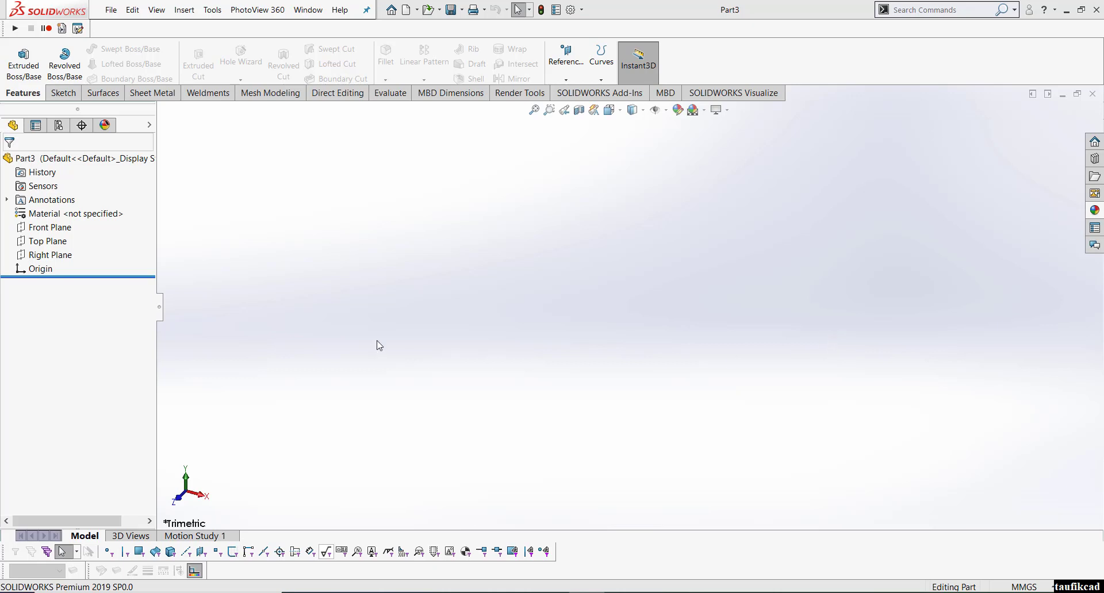
Highlight the Front, Top and Right planes in turn to see where each lies
{"action": "left_click", "coordinate": [53, 230]}
{"action": "left_click", "coordinate": [204, 254]}
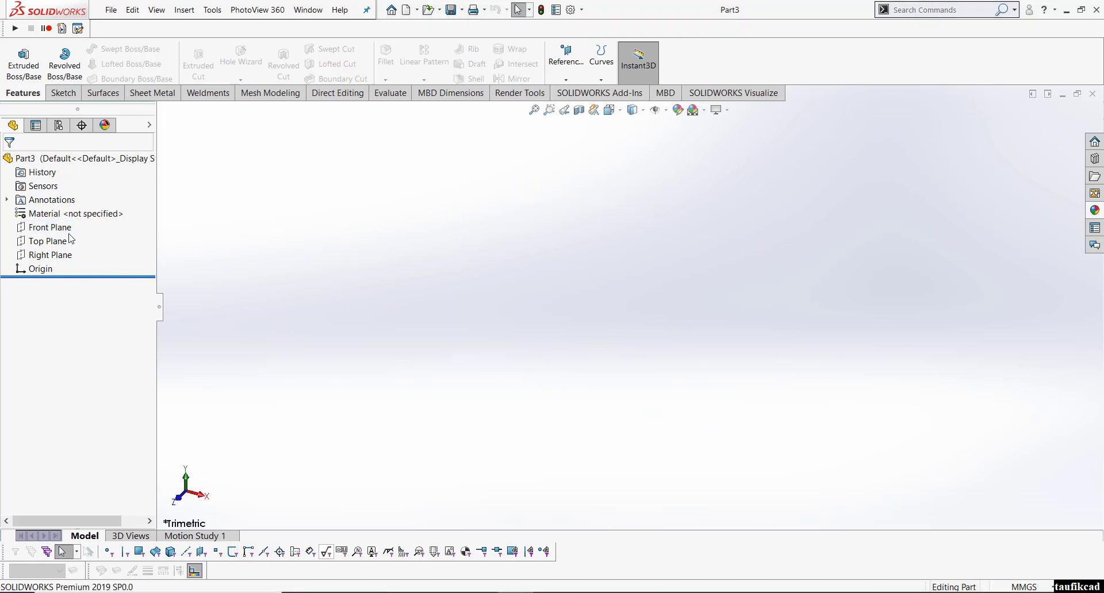
{"action": "left_click", "coordinate": [59, 230]}
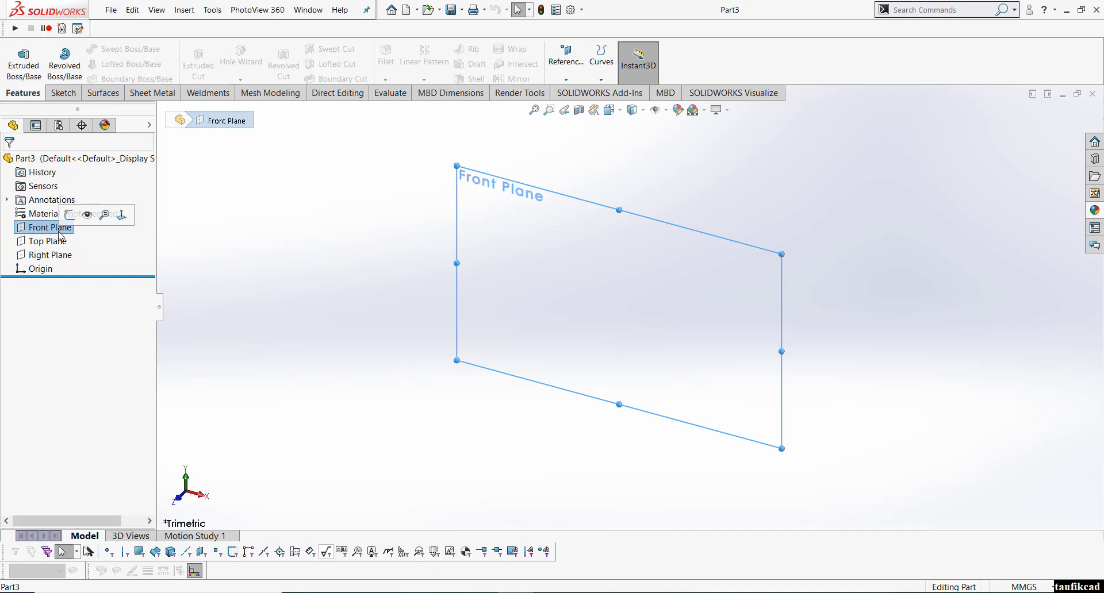
{"action": "left_click", "coordinate": [235, 265]}
{"action": "left_click", "coordinate": [61, 232]}
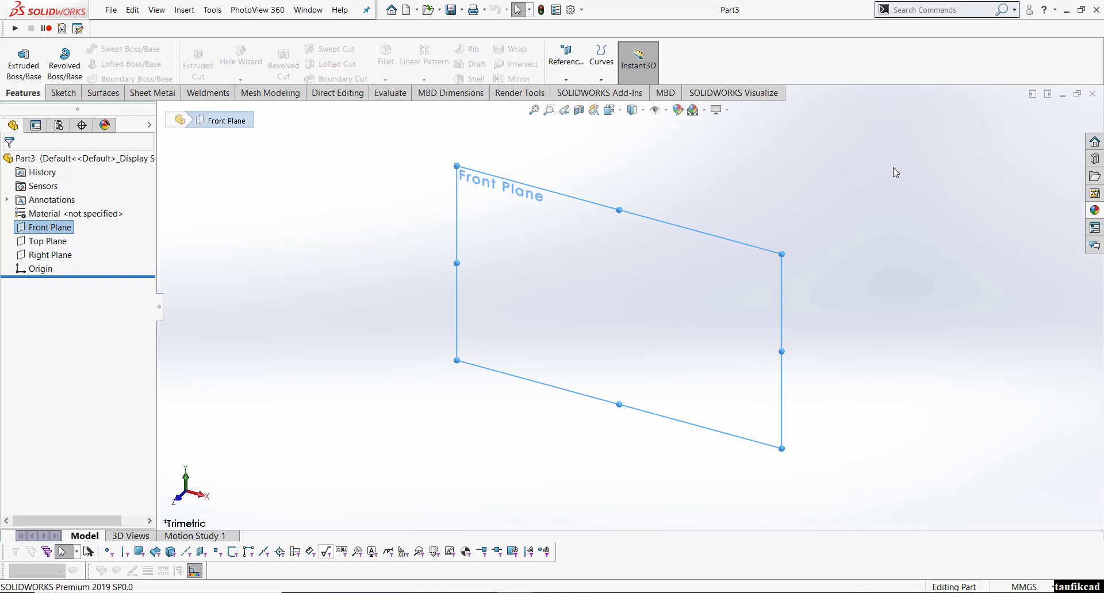
{"action": "left_click", "coordinate": [49, 242]}
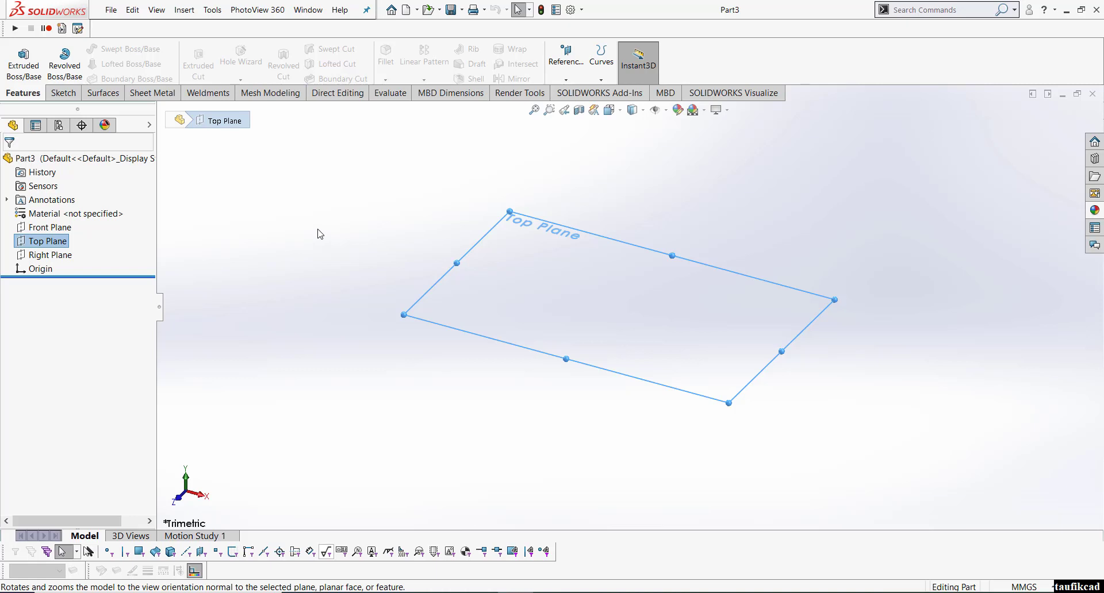
{"action": "left_click", "coordinate": [49, 255]}
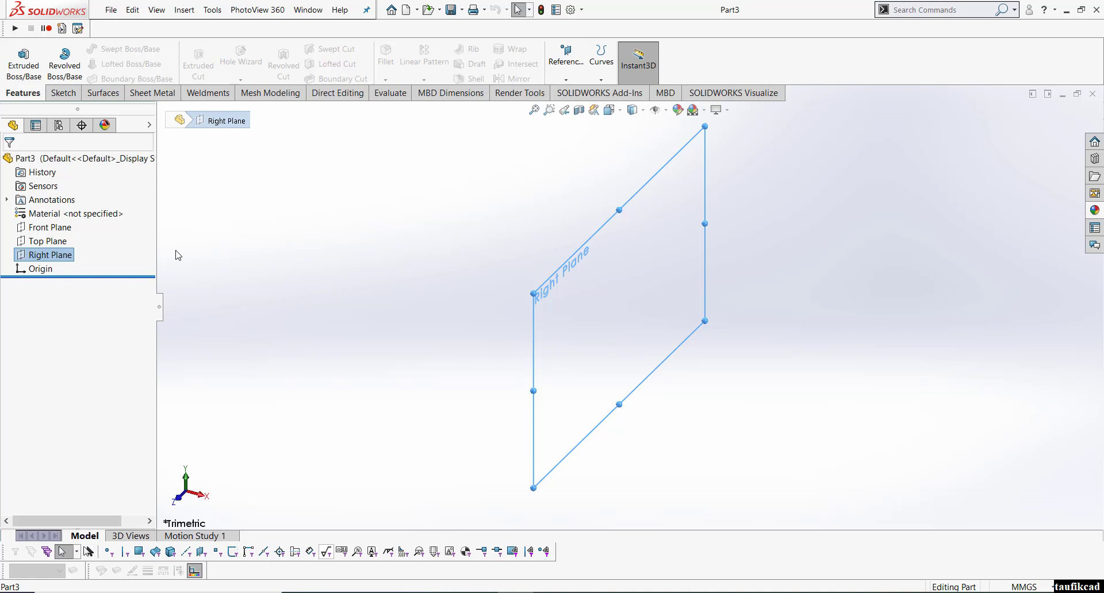
{"action": "left_click", "coordinate": [294, 245]}
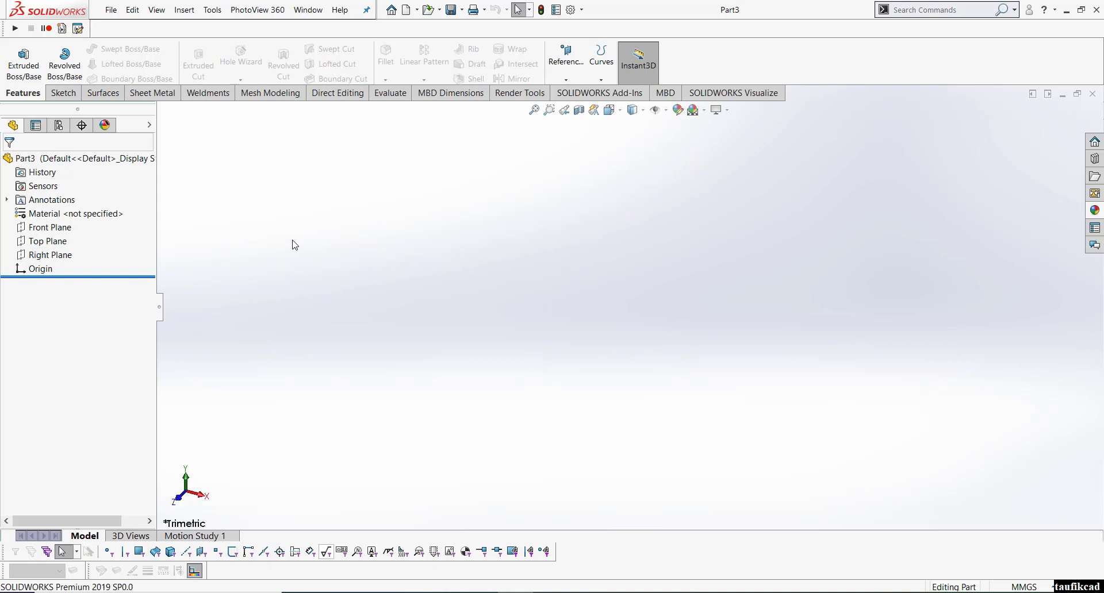
Look at the Reference Geometry list without using it, then select the Front Plane
{"action": "left_click", "coordinate": [566, 80]}
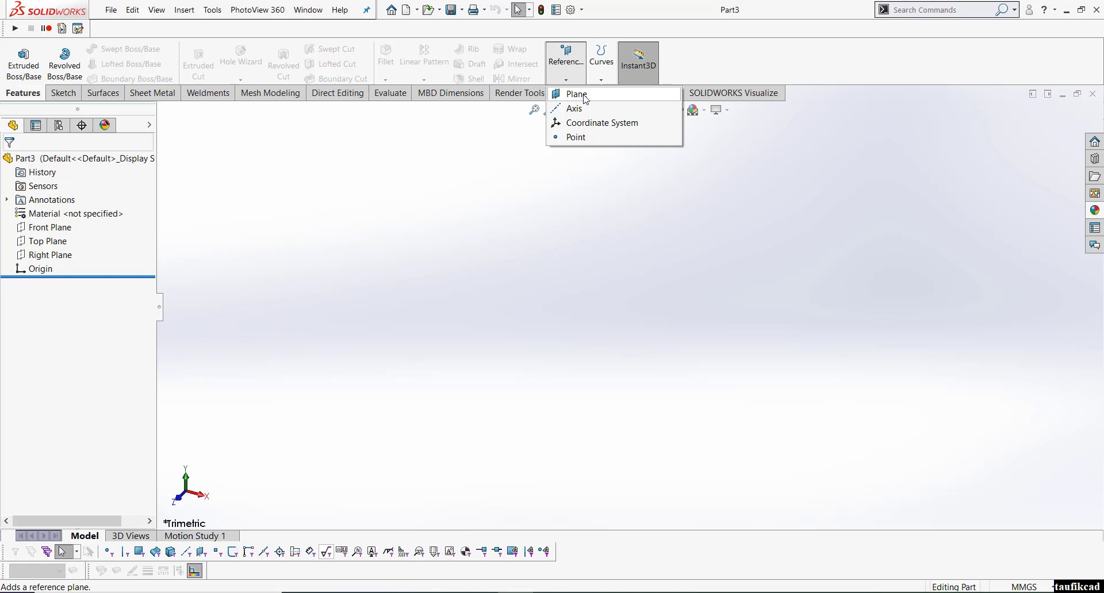
{"action": "left_click", "coordinate": [463, 213]}
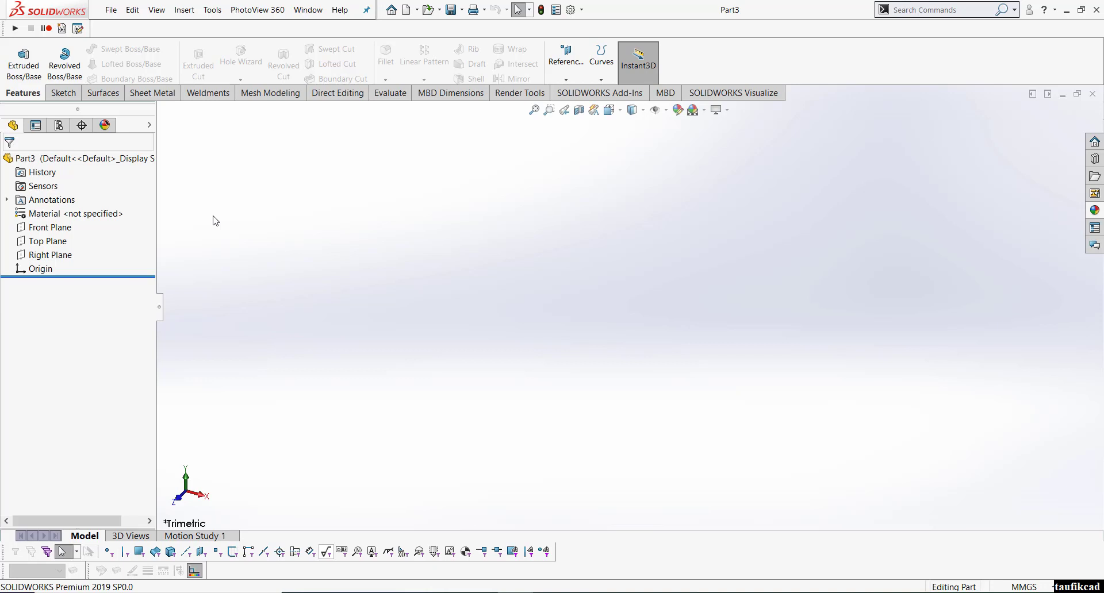
{"action": "left_click", "coordinate": [54, 227]}
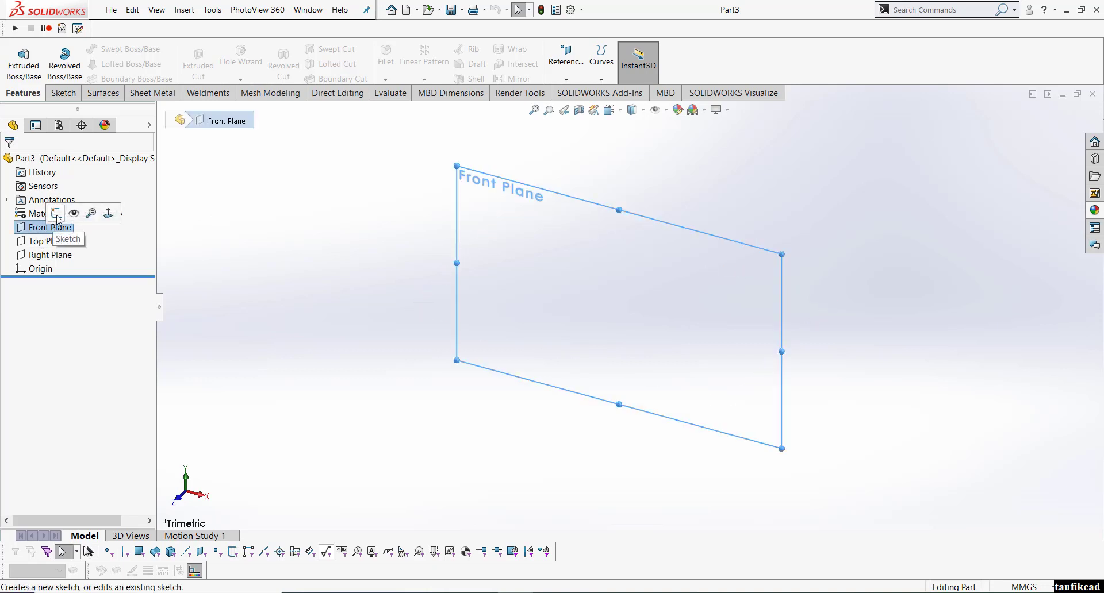
Sketch a corner rectangle from the origin on the Front Plane
{"action": "left_click", "coordinate": [57, 217]}
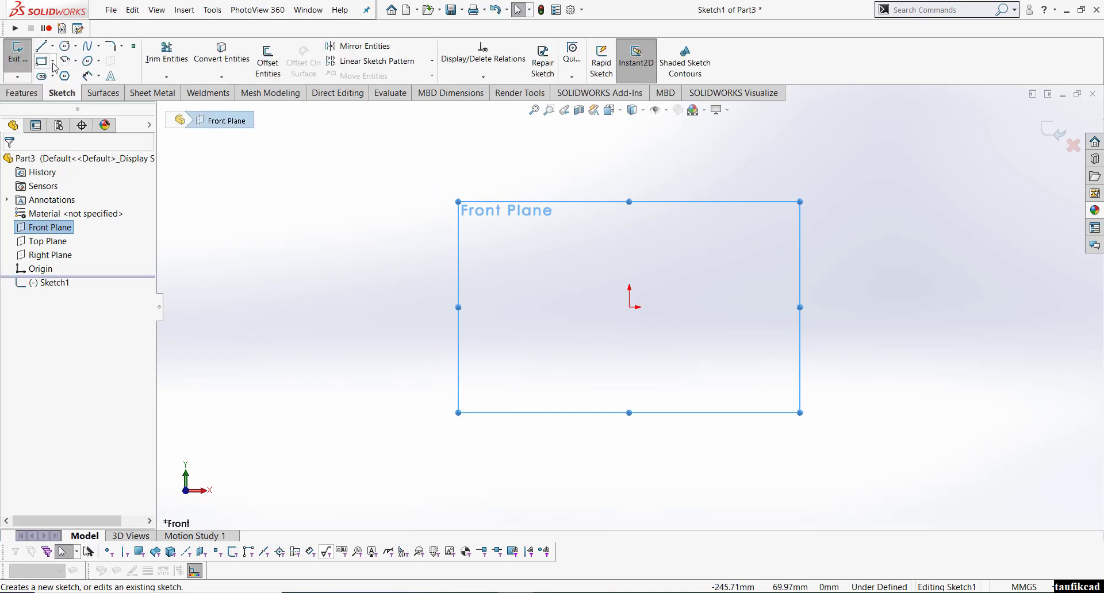
{"action": "left_click", "coordinate": [52, 61]}
{"action": "left_click", "coordinate": [49, 91]}
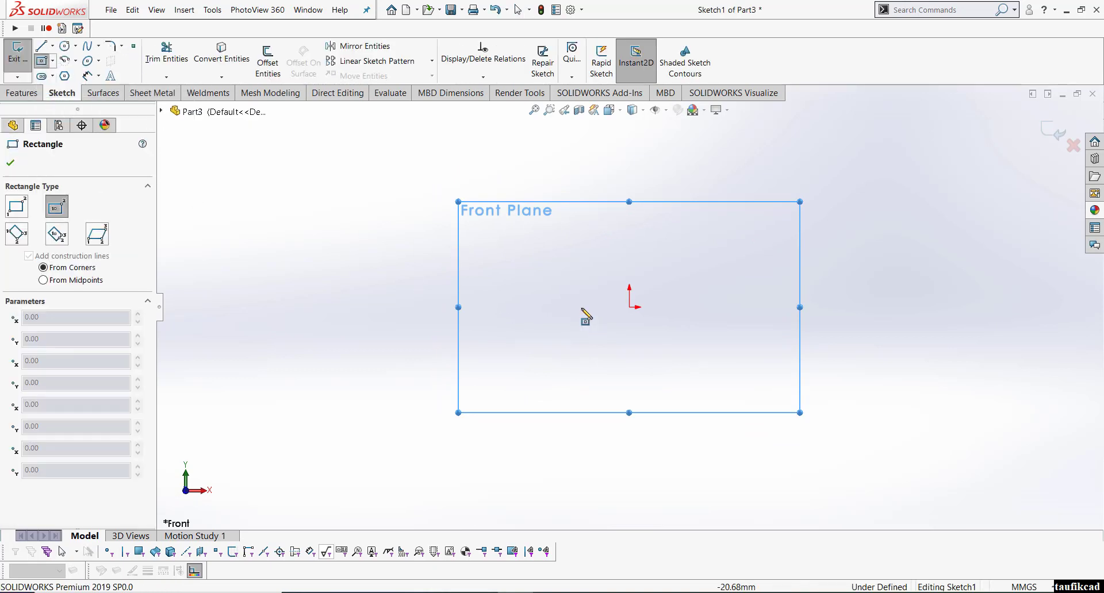
{"action": "left_click", "coordinate": [53, 61]}
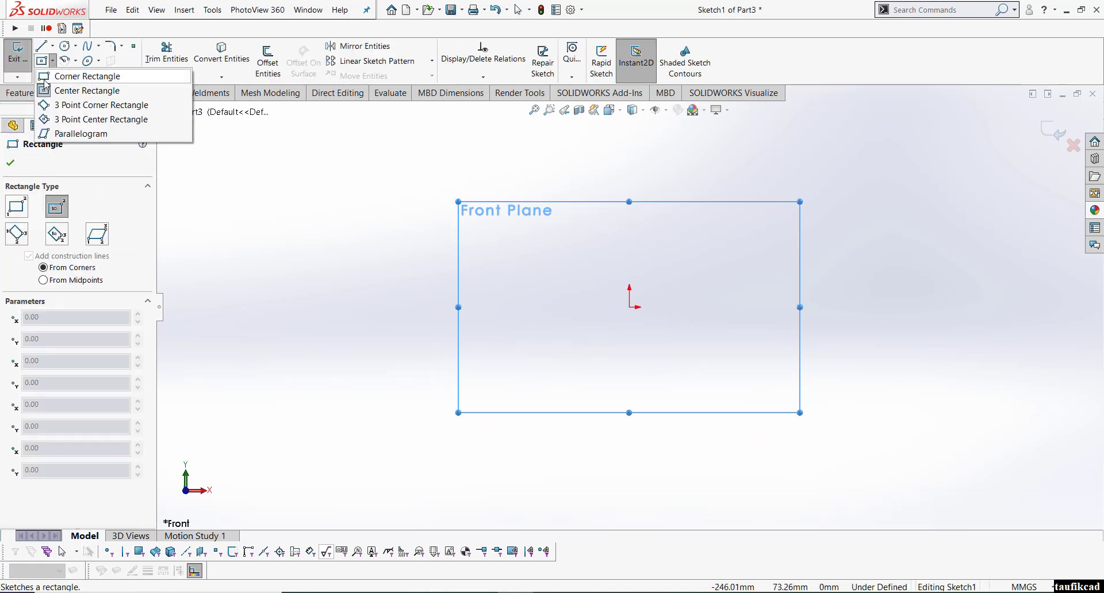
{"action": "left_click", "coordinate": [45, 81]}
{"action": "left_click", "coordinate": [629, 307]}
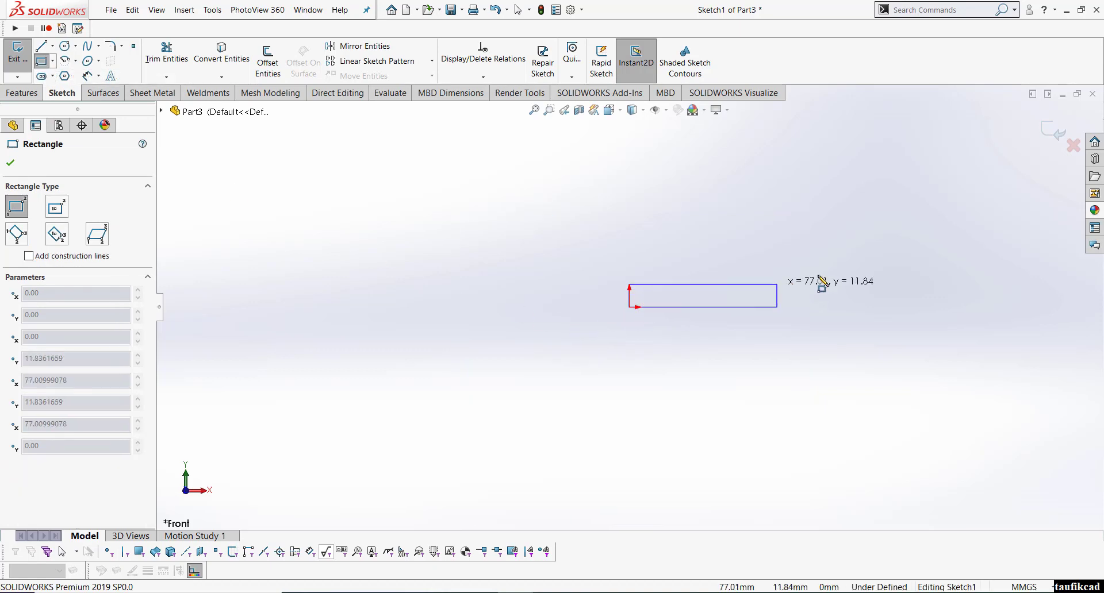
{"action": "left_click", "coordinate": [953, 236]}
{"action": "scroll", "coordinate": [632, 313], "scroll_direction": "up", "scroll_amount": 3}
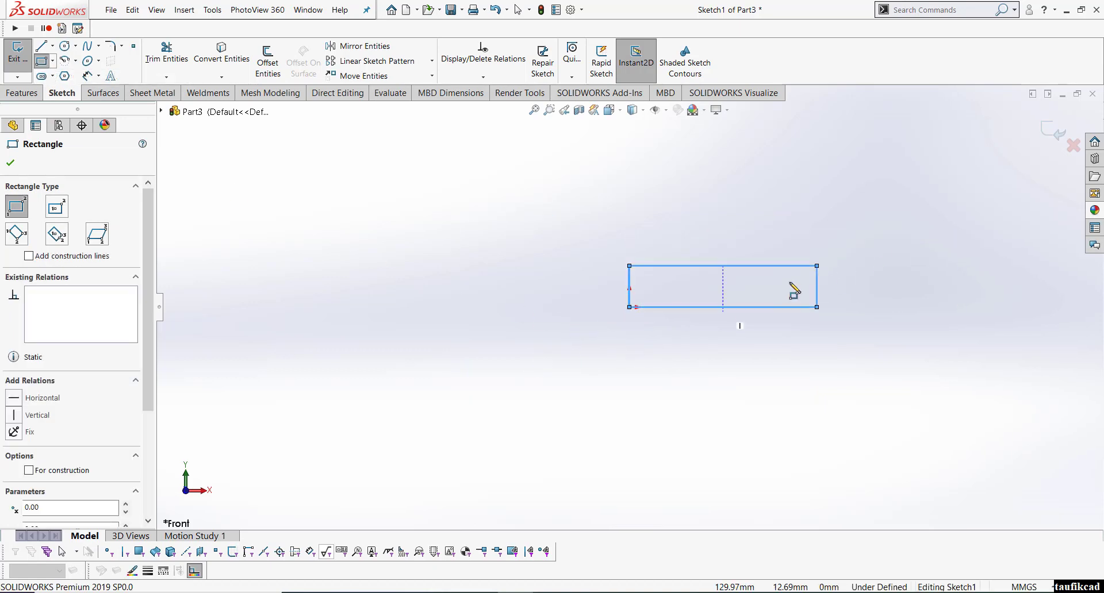
{"action": "scroll", "coordinate": [796, 285], "scroll_direction": "down", "scroll_amount": 3}
Dimension the rectangle 169 mm wide and 37.31 mm high
{"action": "right_click", "coordinate": [661, 204]}
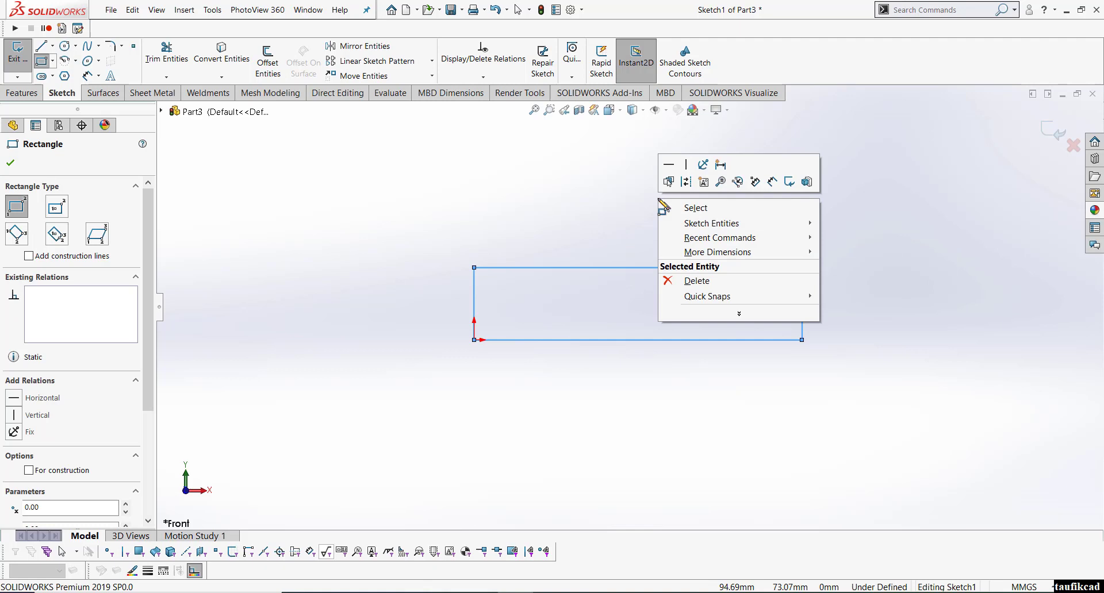
{"action": "left_click", "coordinate": [772, 182]}
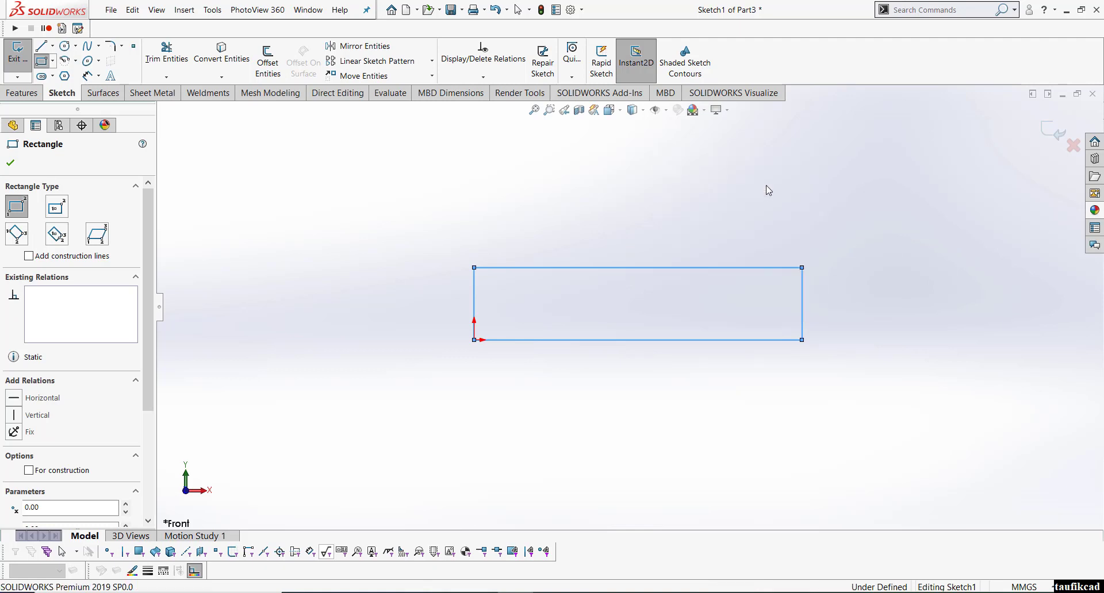
{"action": "left_click", "coordinate": [650, 247]}
{"action": "left_click", "coordinate": [660, 242]}
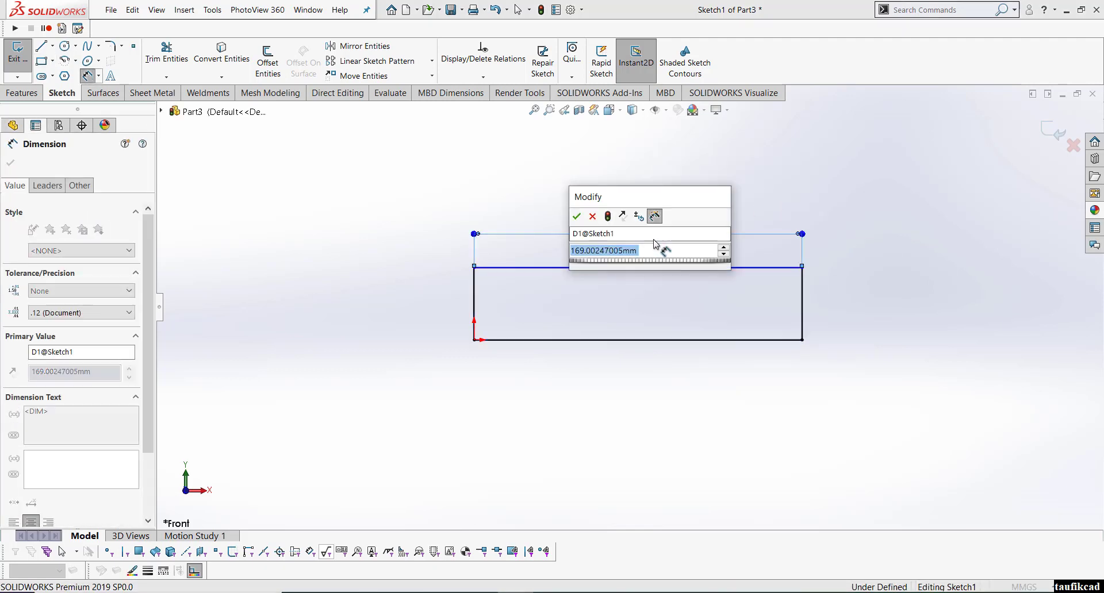
{"action": "left_click", "coordinate": [592, 218]}
{"action": "key", "text": "Escape"}
{"action": "left_click", "coordinate": [803, 293]}
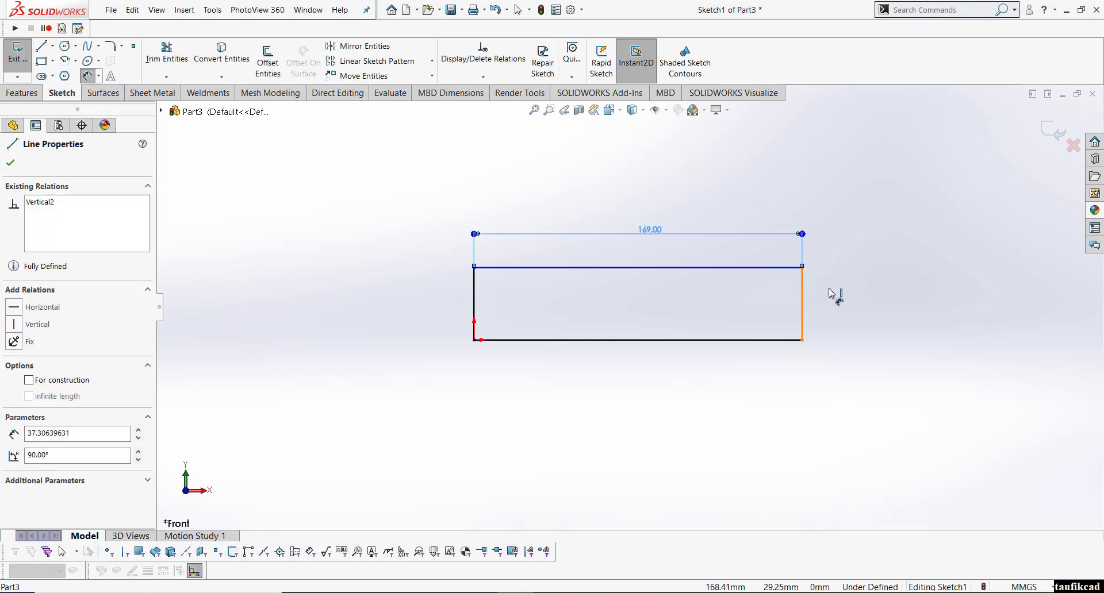
{"action": "left_click", "coordinate": [805, 291]}
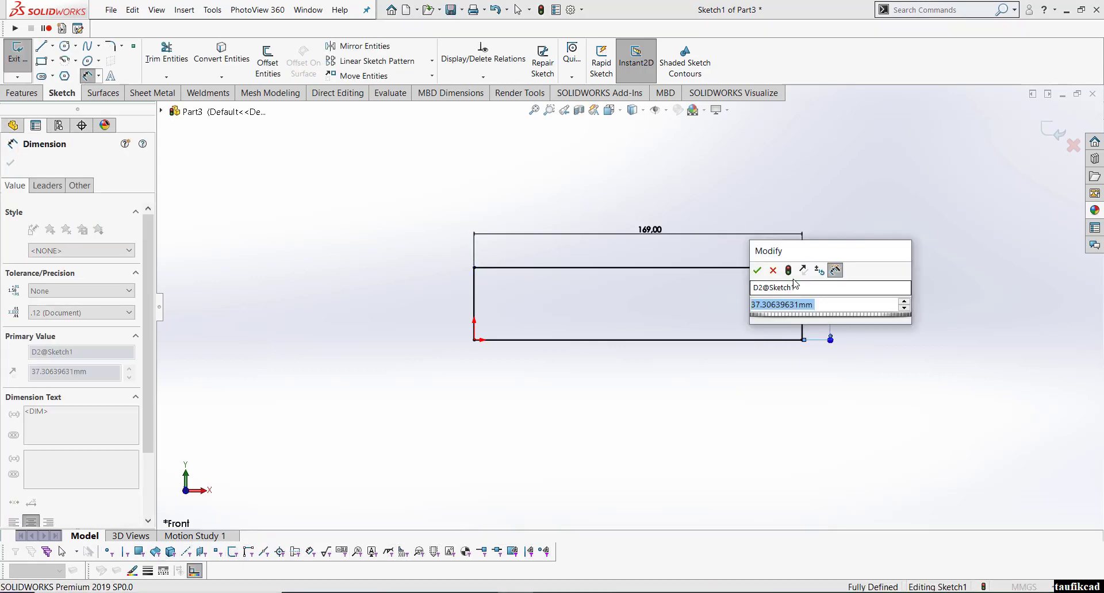
{"action": "left_click", "coordinate": [757, 270]}
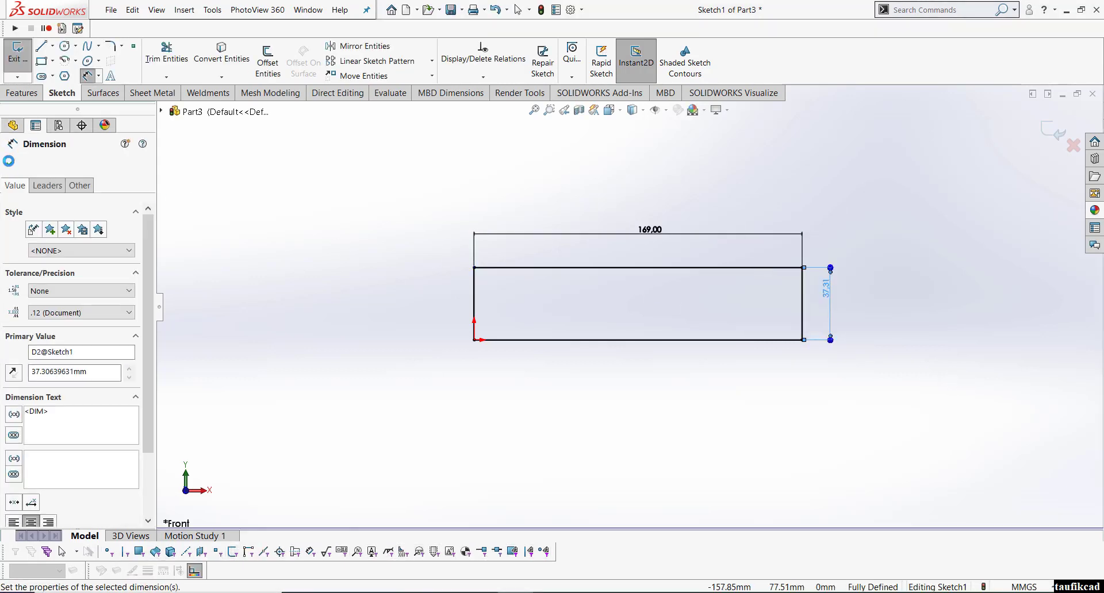
{"action": "key", "text": "Escape"}
Extrude the rectangle 10 mm into a solid bar
{"action": "left_click", "coordinate": [23, 93]}
{"action": "left_click", "coordinate": [24, 78]}
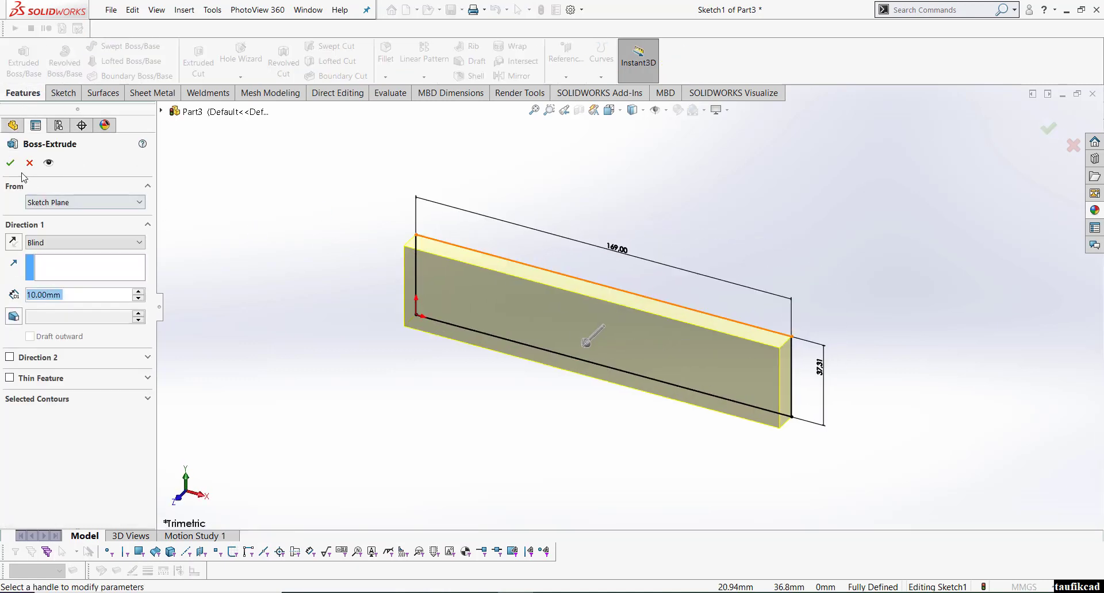
{"action": "left_click", "coordinate": [10, 162]}
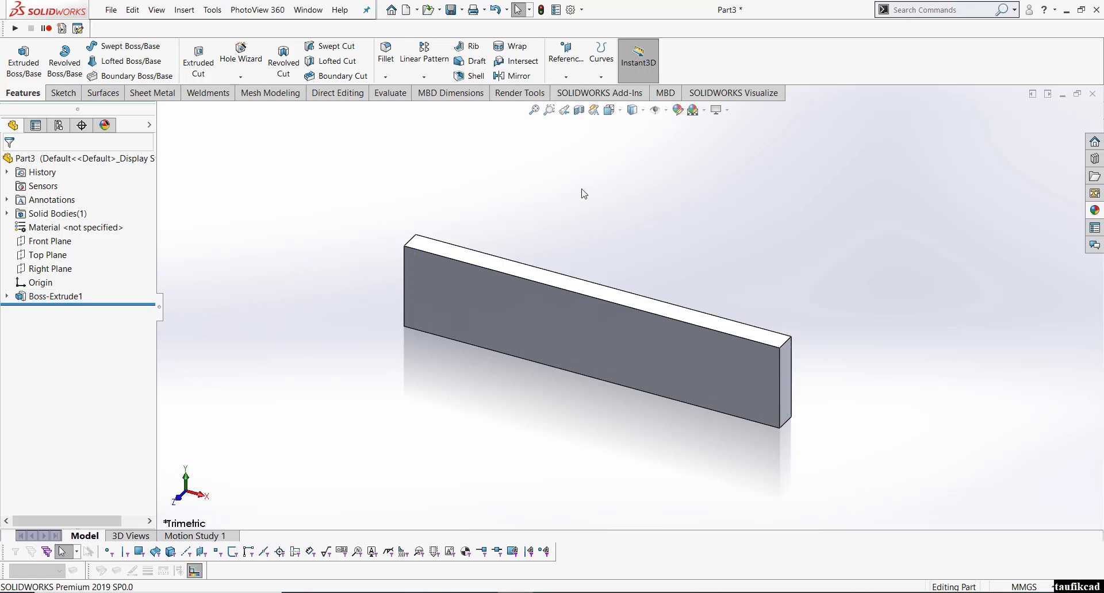
Sketch a circle near the upper left of the bar's front face
{"action": "left_click", "coordinate": [512, 297]}
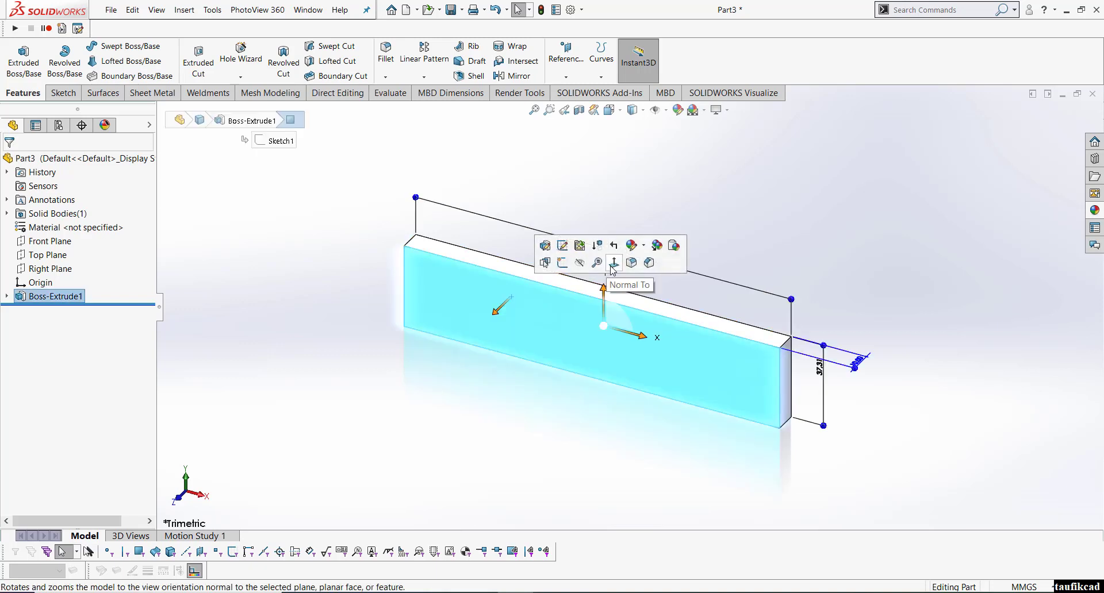
{"action": "left_click", "coordinate": [611, 267]}
{"action": "right_click", "coordinate": [574, 215]}
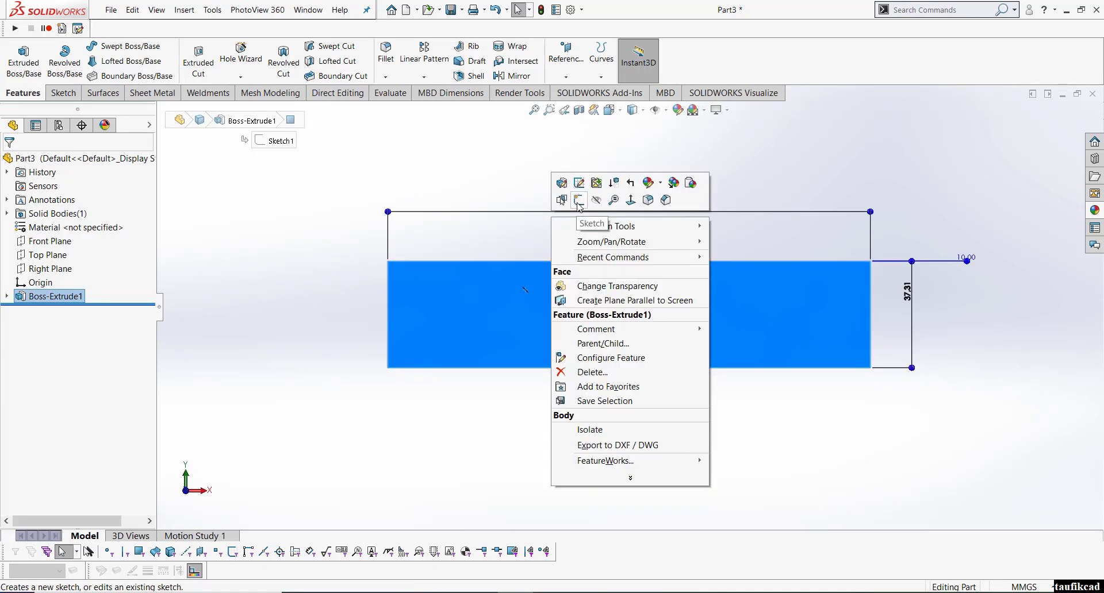
{"action": "left_click", "coordinate": [578, 202]}
{"action": "left_click", "coordinate": [65, 45]}
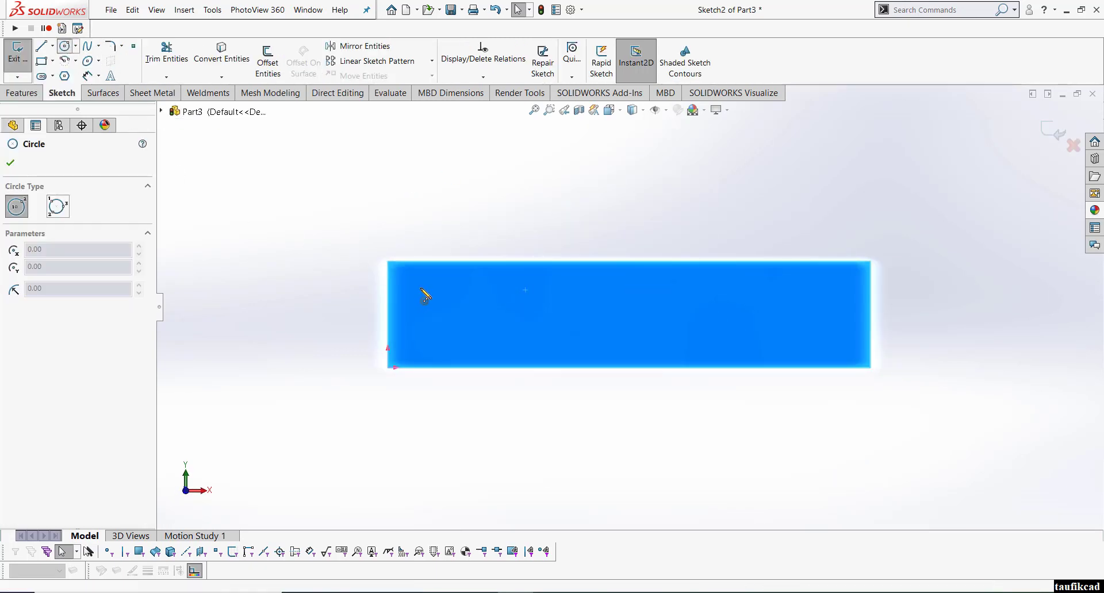
{"action": "left_click", "coordinate": [416, 282]}
{"action": "left_click", "coordinate": [433, 283]}
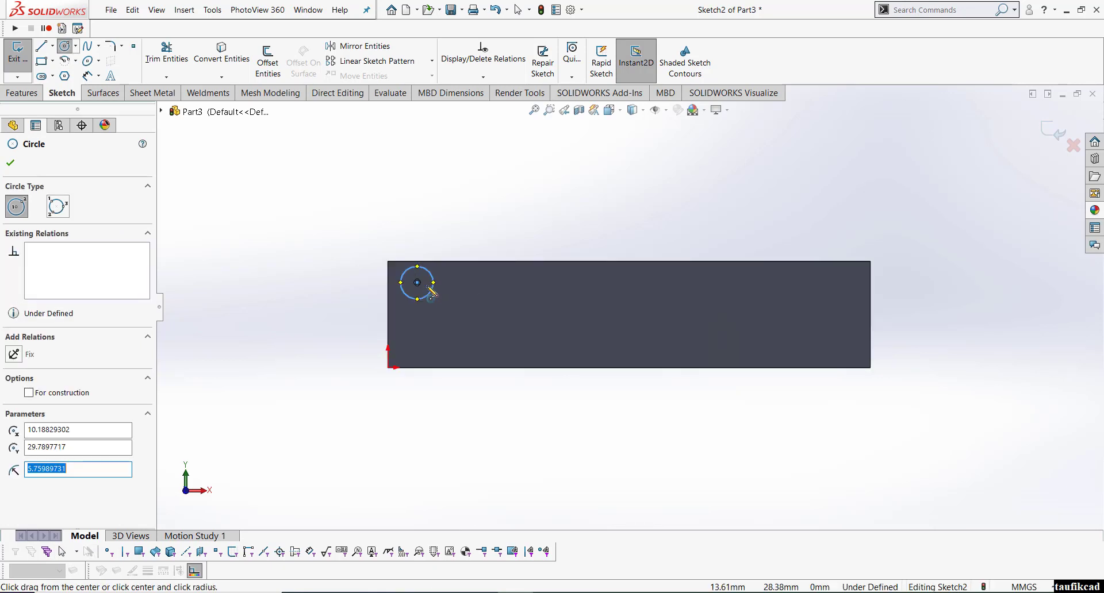
Set the circle's diameter to 5 mm
{"action": "right_click", "coordinate": [457, 228]}
{"action": "left_click", "coordinate": [570, 204]}
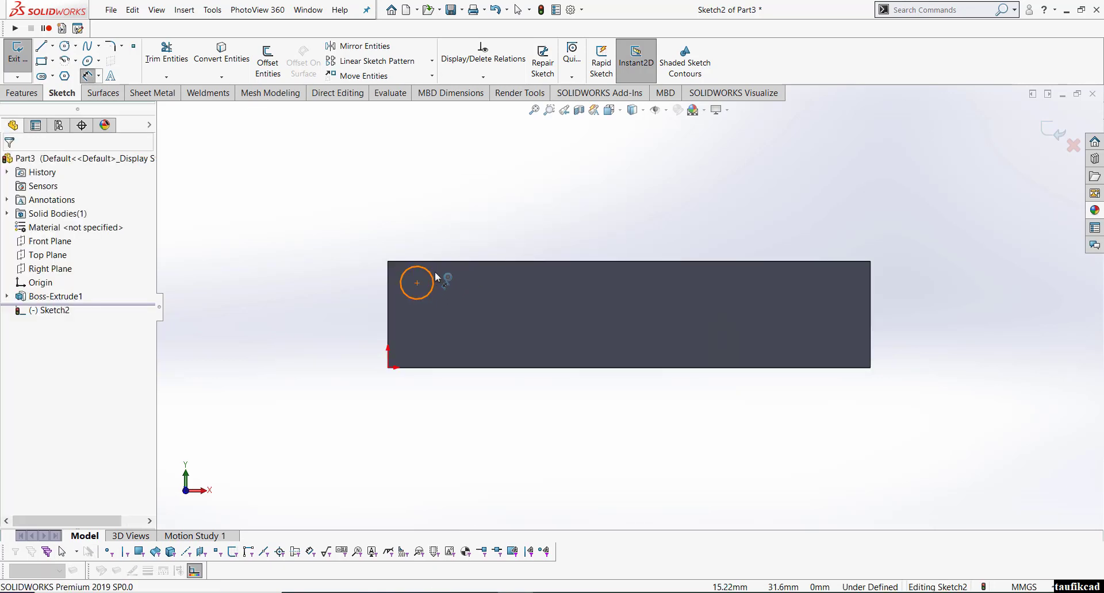
{"action": "left_click", "coordinate": [433, 277]}
{"action": "left_click", "coordinate": [454, 246]}
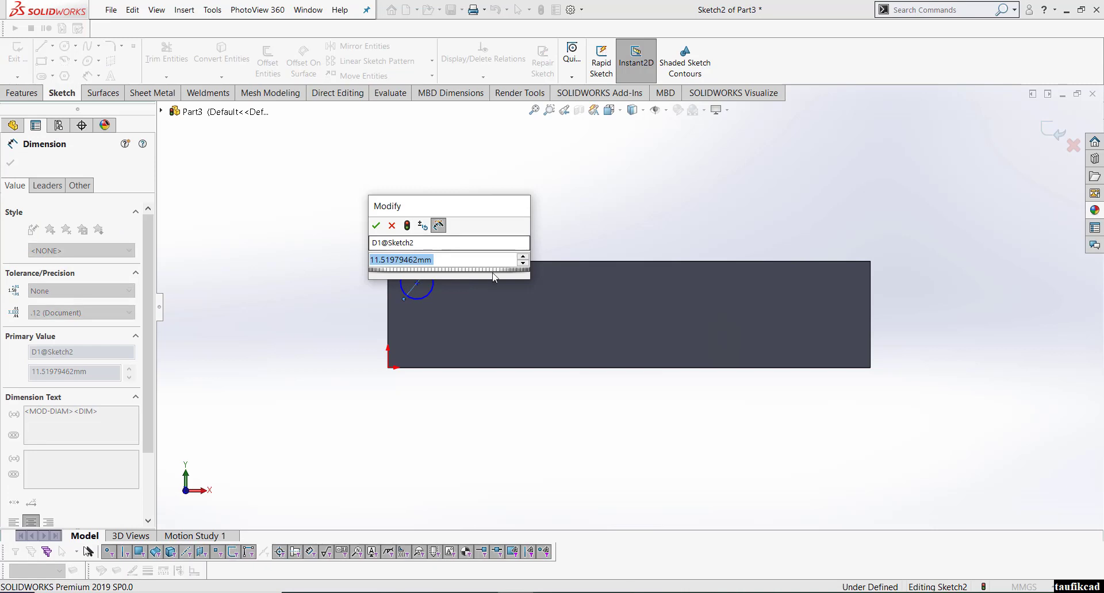
{"action": "left_click_drag", "start_coordinate": [488, 274], "coordinate": [440, 271]}
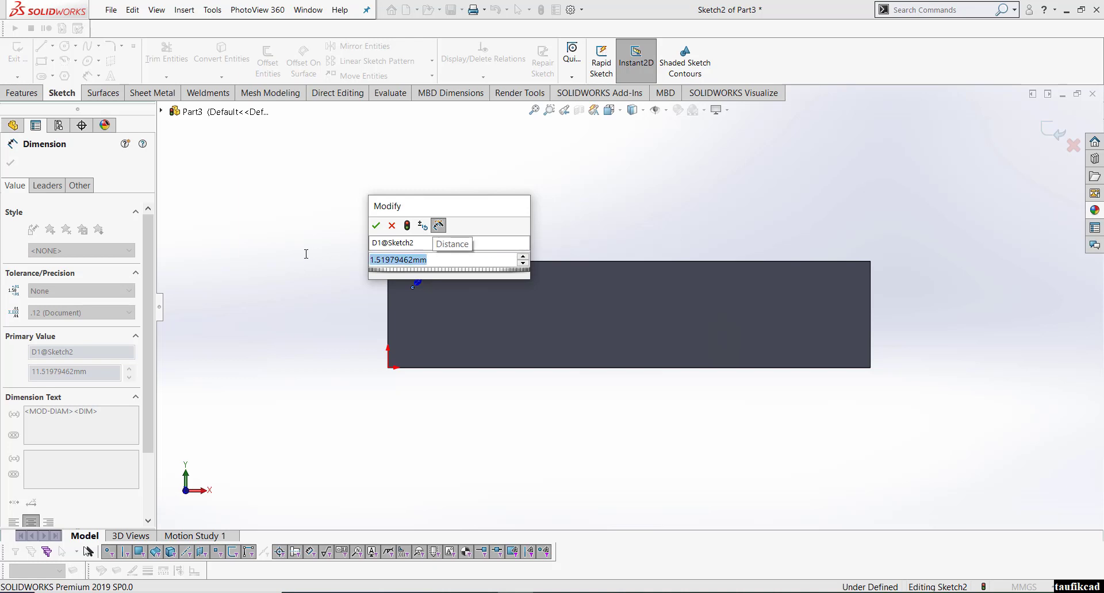
{"action": "type", "text": "5"}
{"action": "key", "text": "Return"}
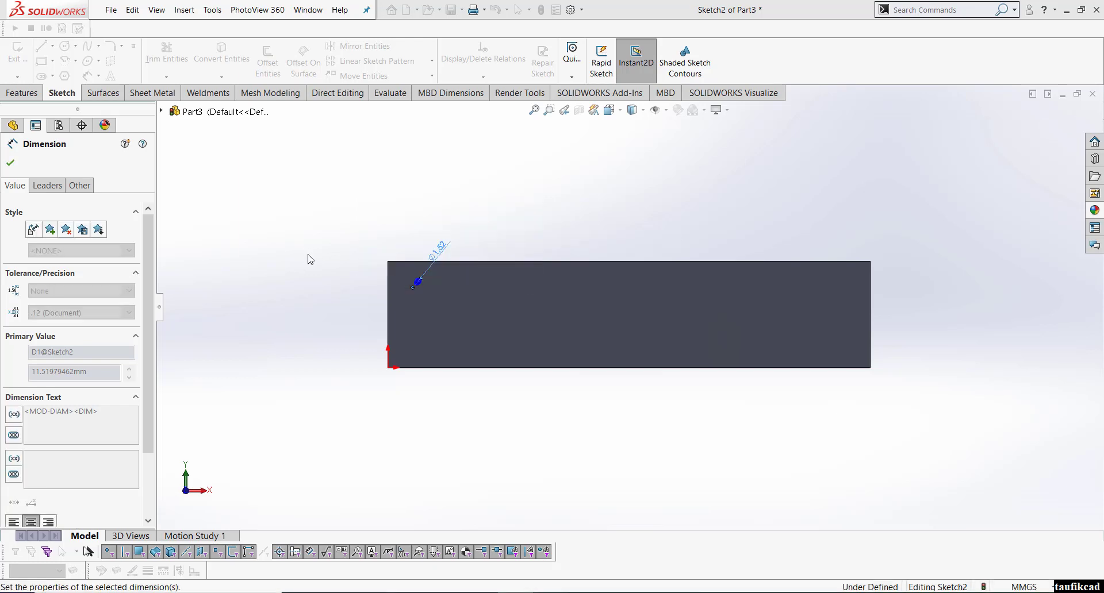
{"action": "left_click", "coordinate": [11, 163]}
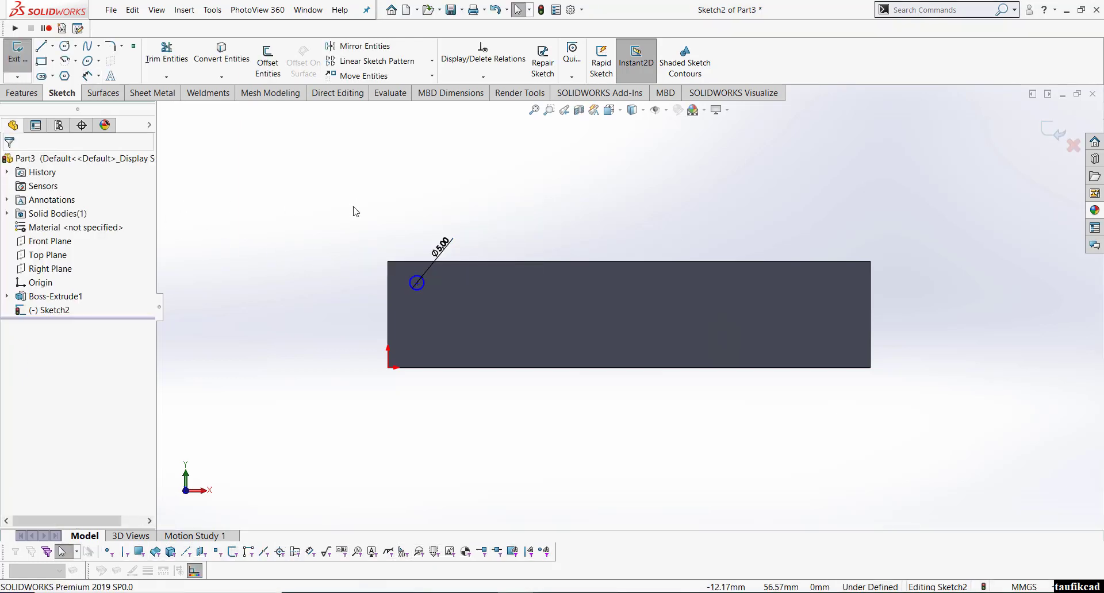
Position the circle 7.52 from the top edge and 10.19 from the left edge
{"action": "right_click", "coordinate": [379, 227]}
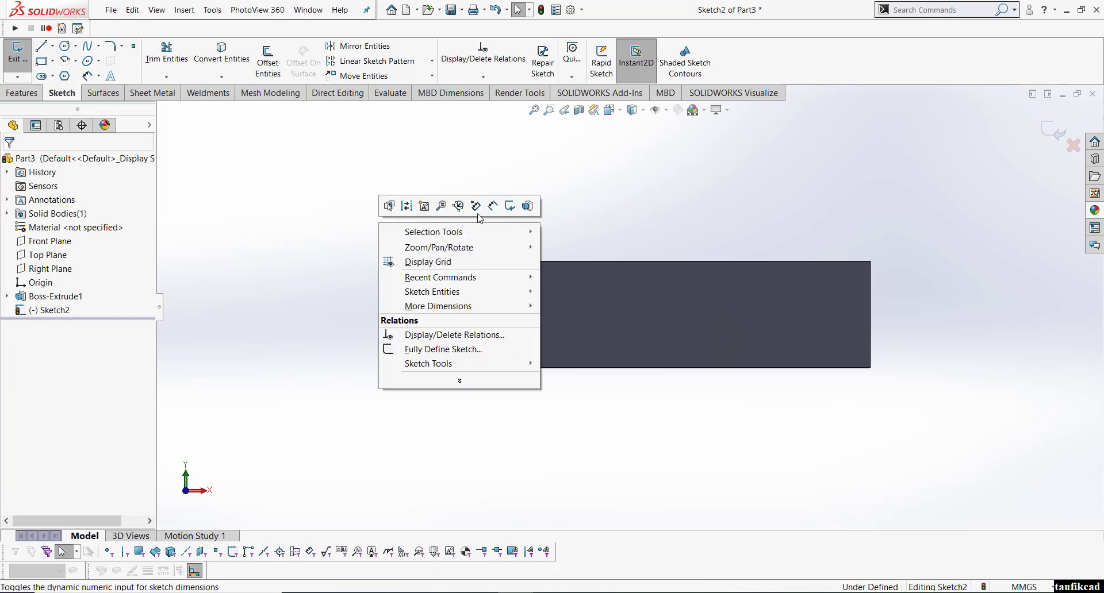
{"action": "left_click", "coordinate": [460, 201]}
{"action": "left_click", "coordinate": [418, 282]}
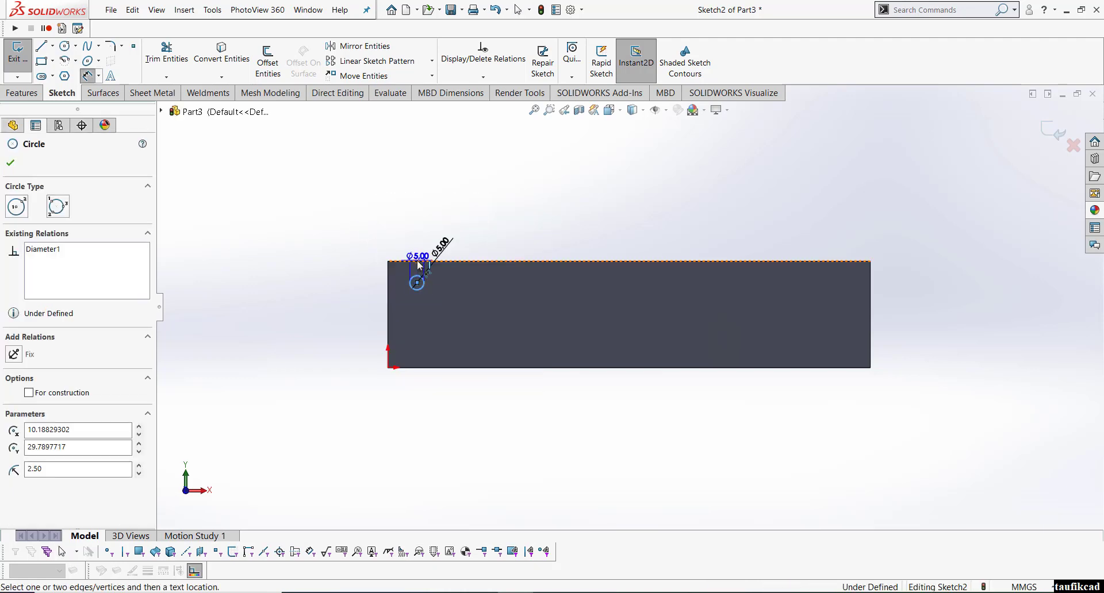
{"action": "left_click", "coordinate": [410, 263]}
{"action": "left_click", "coordinate": [338, 259]}
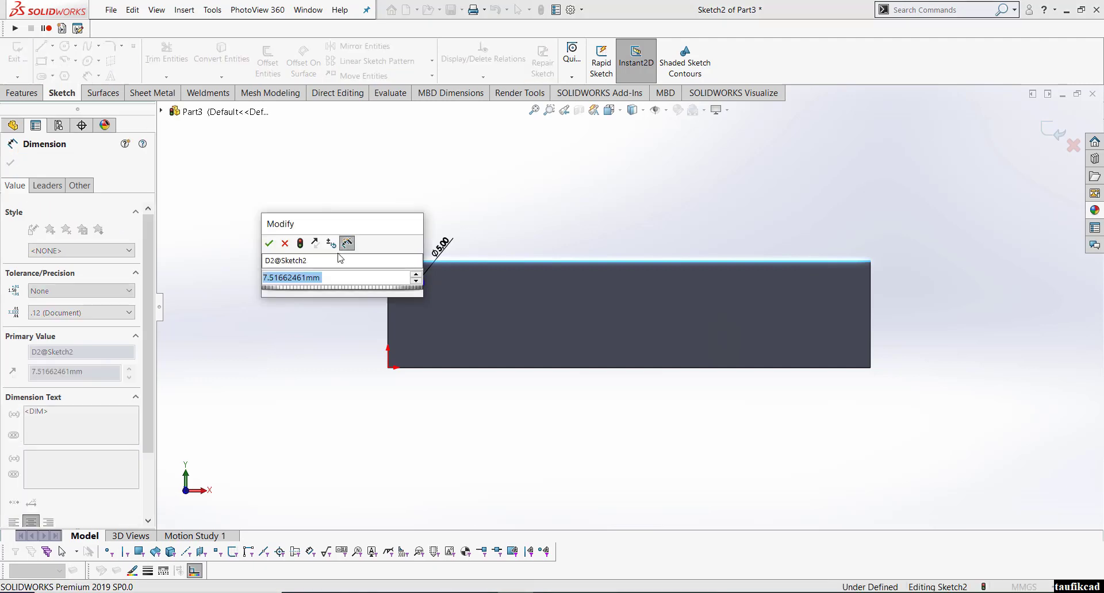
{"action": "left_click", "coordinate": [269, 243]}
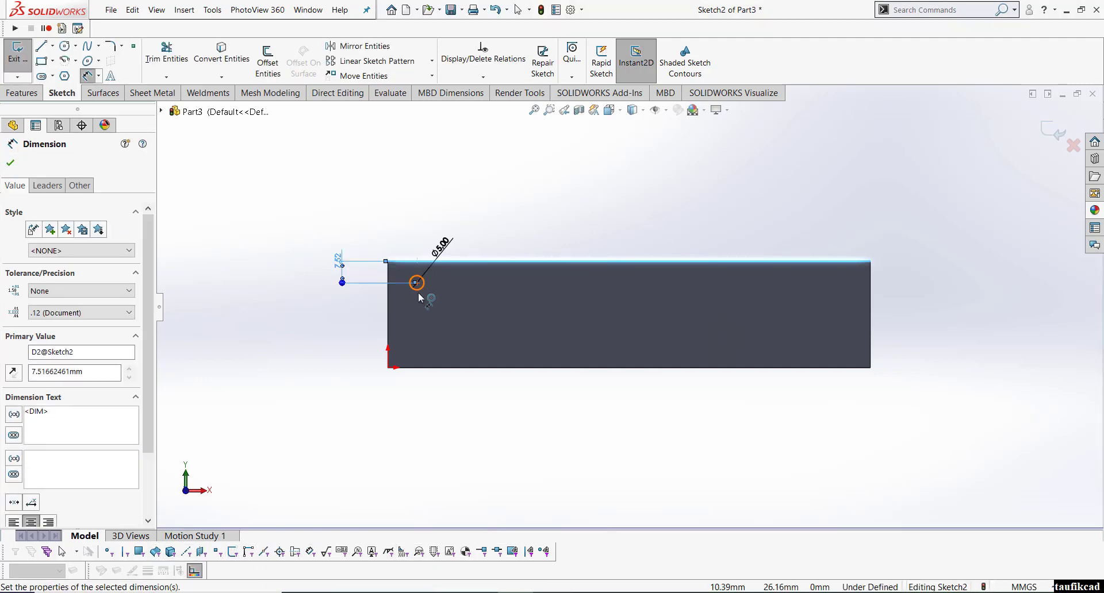
{"action": "left_click", "coordinate": [410, 285]}
{"action": "left_click", "coordinate": [388, 302]}
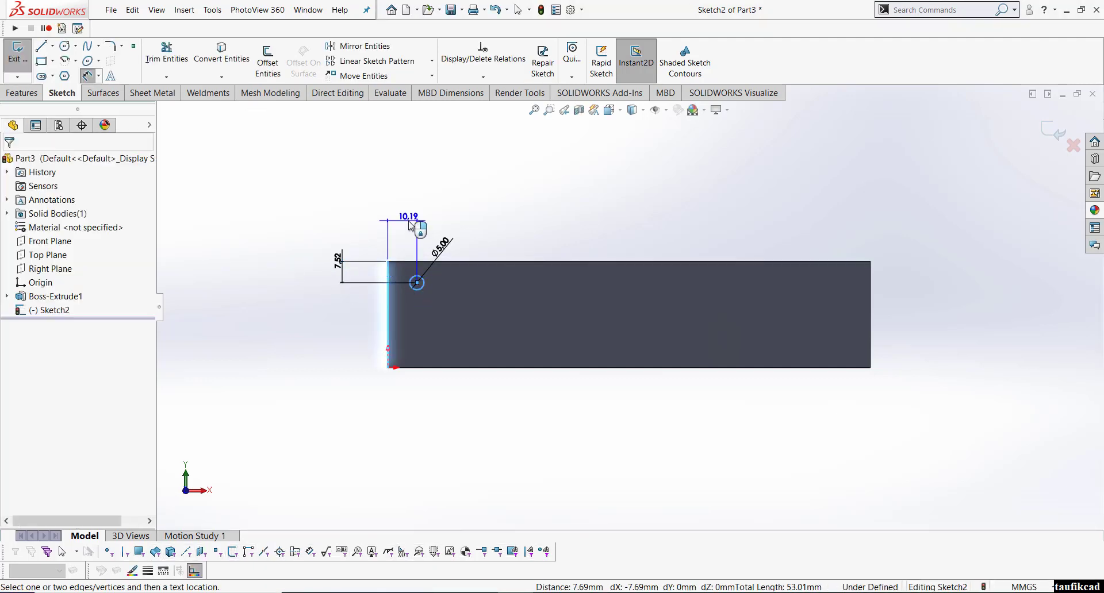
{"action": "left_click", "coordinate": [400, 226]}
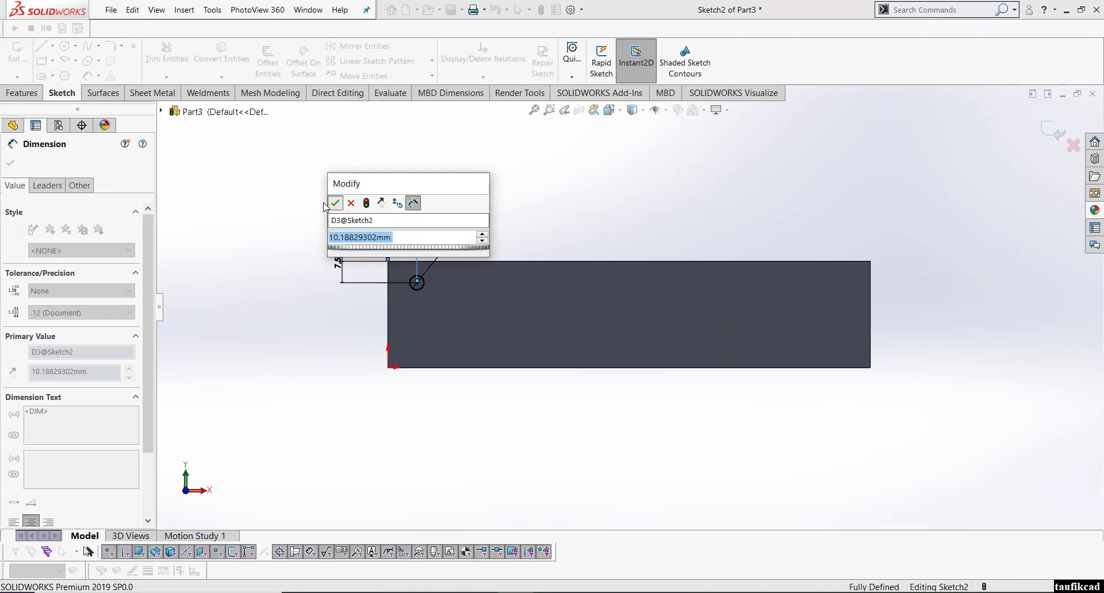
{"action": "left_click", "coordinate": [336, 201]}
Cut the circle through the bar as a hole and orbit to view it in 3D
{"action": "left_click", "coordinate": [197, 62]}
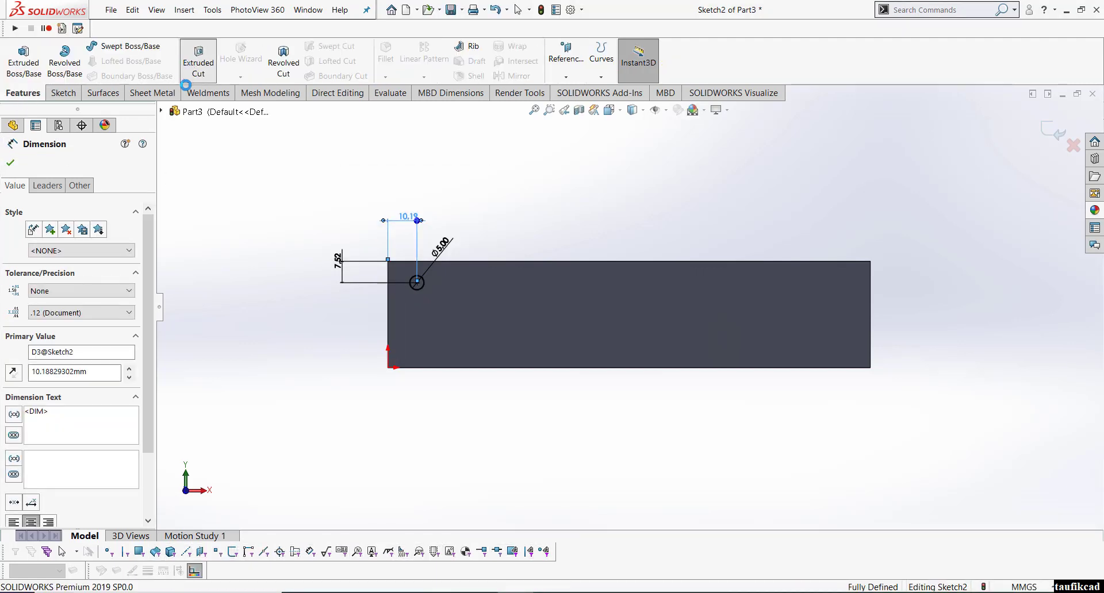
{"action": "left_click", "coordinate": [12, 163]}
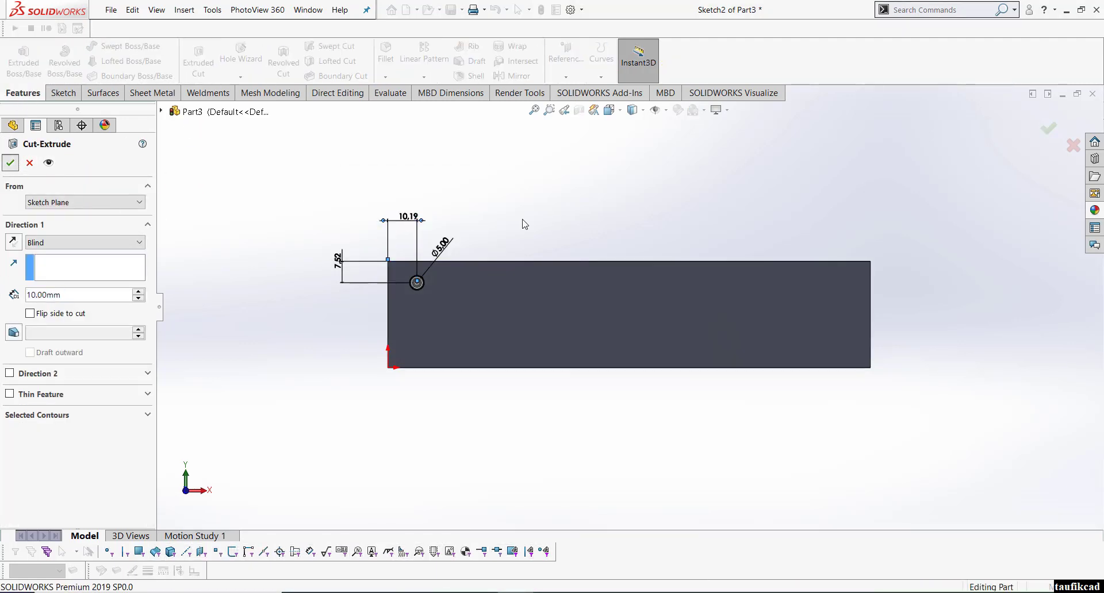
{"action": "middle_click_drag", "start_coordinate": [572, 206], "coordinate": [549, 275]}
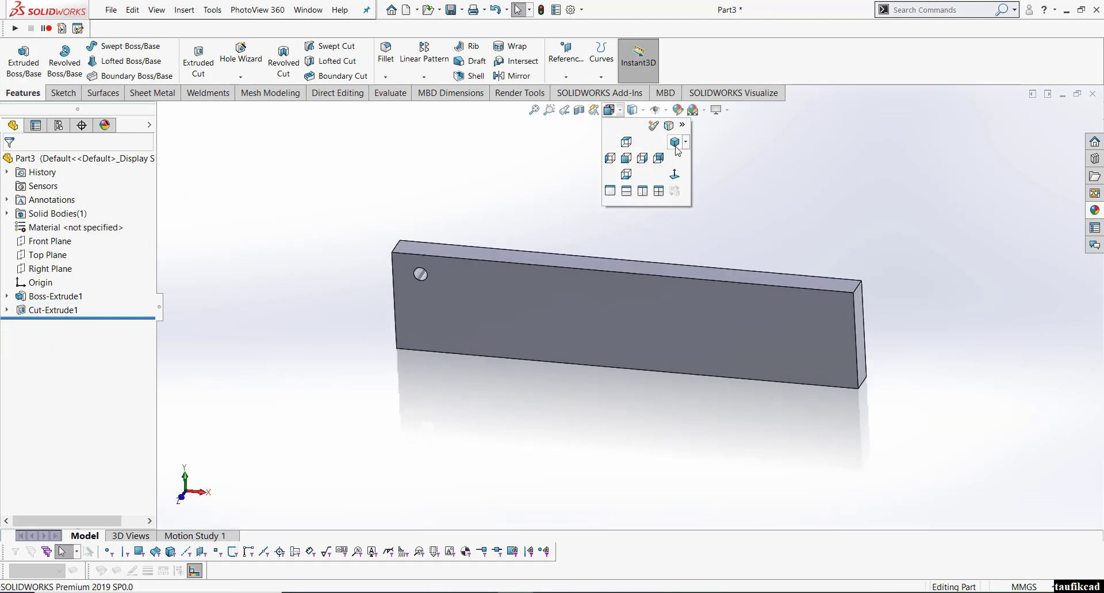
Switch the bar to the isometric view
{"action": "left_click", "coordinate": [674, 142]}
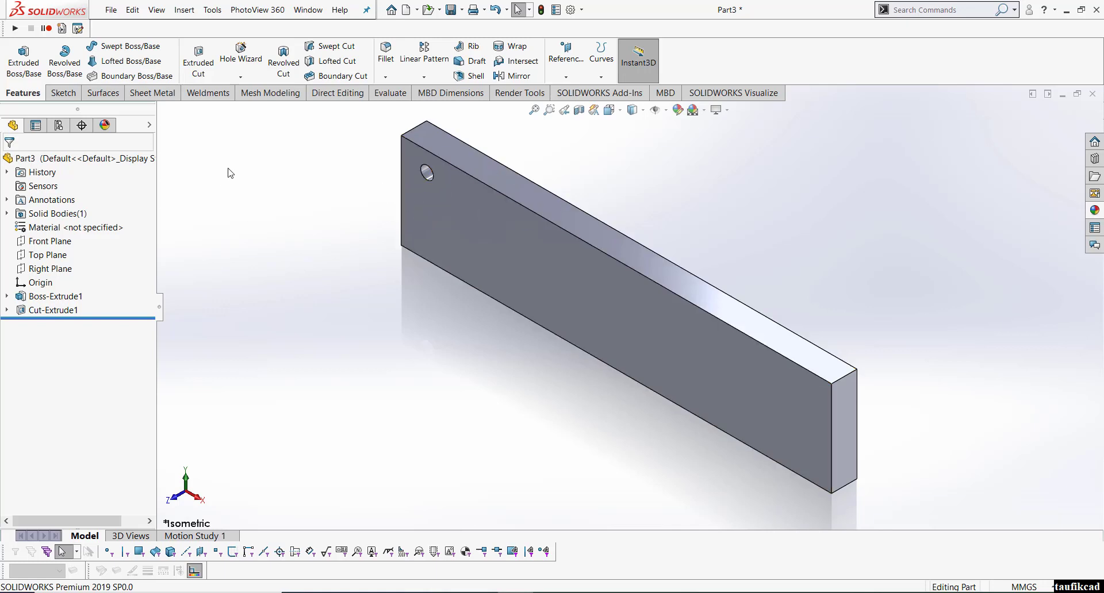
{"action": "left_click", "coordinate": [566, 60]}
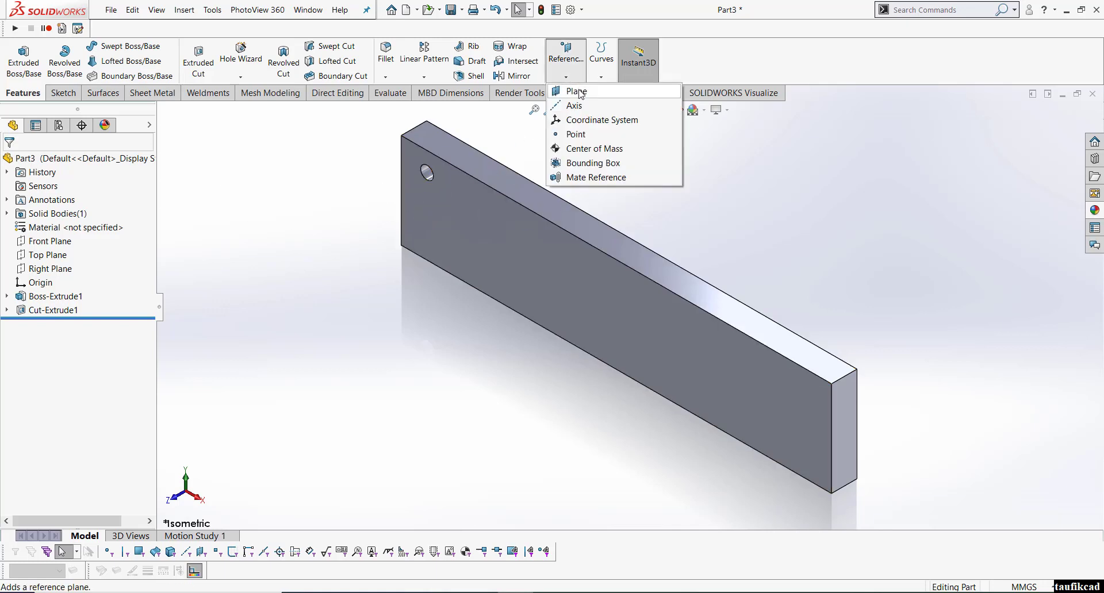
{"action": "left_click", "coordinate": [266, 218]}
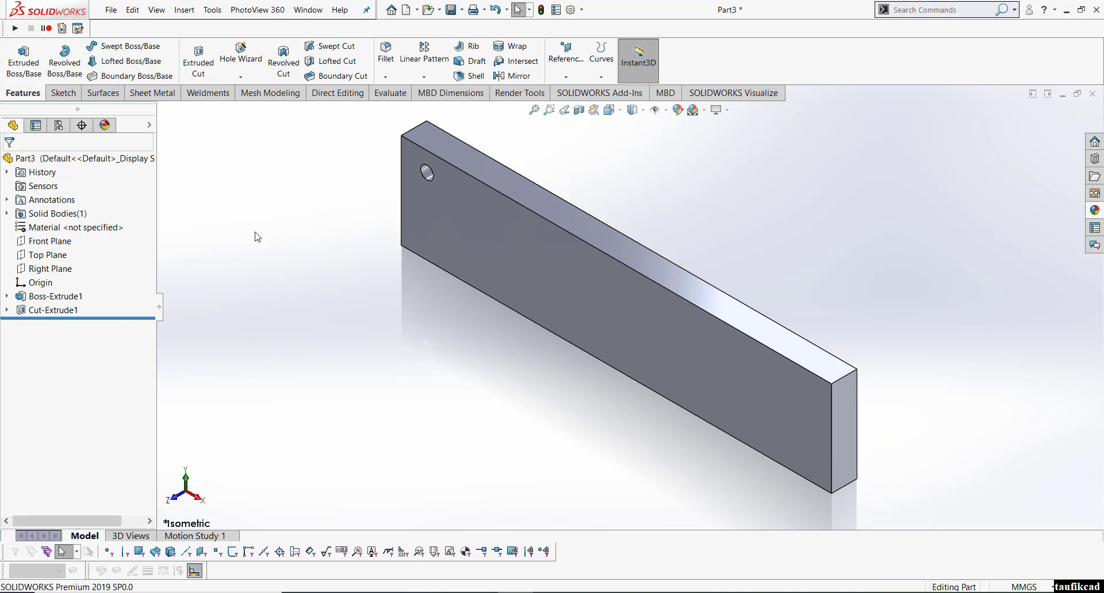
Change Boss-Extrude1's end condition to Mid Plane, then expand it to show Sketch1
{"action": "left_click", "coordinate": [45, 242]}
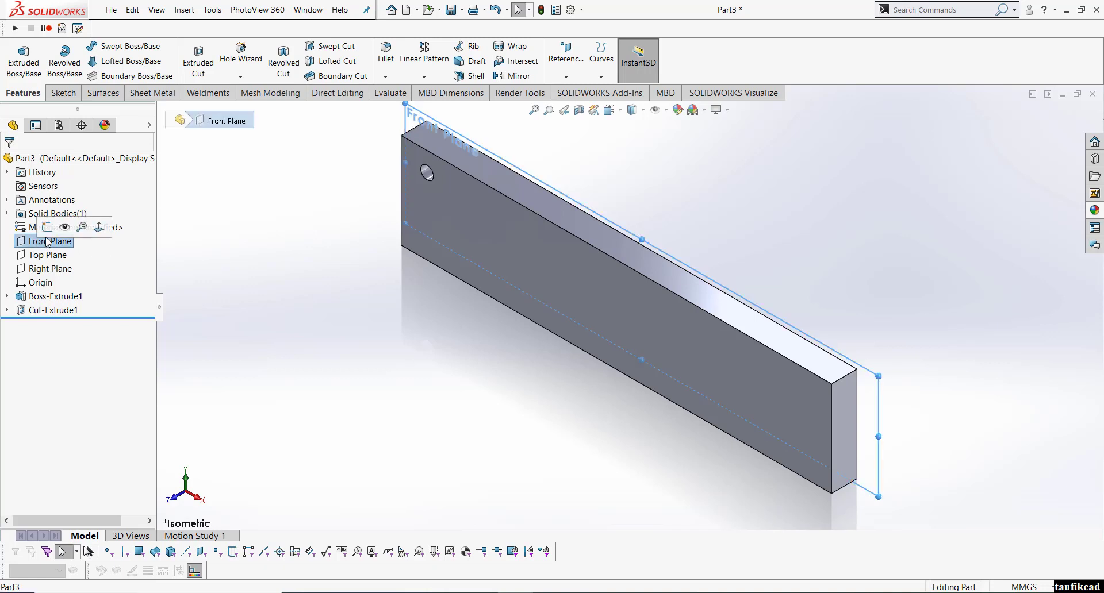
{"action": "left_click", "coordinate": [58, 297]}
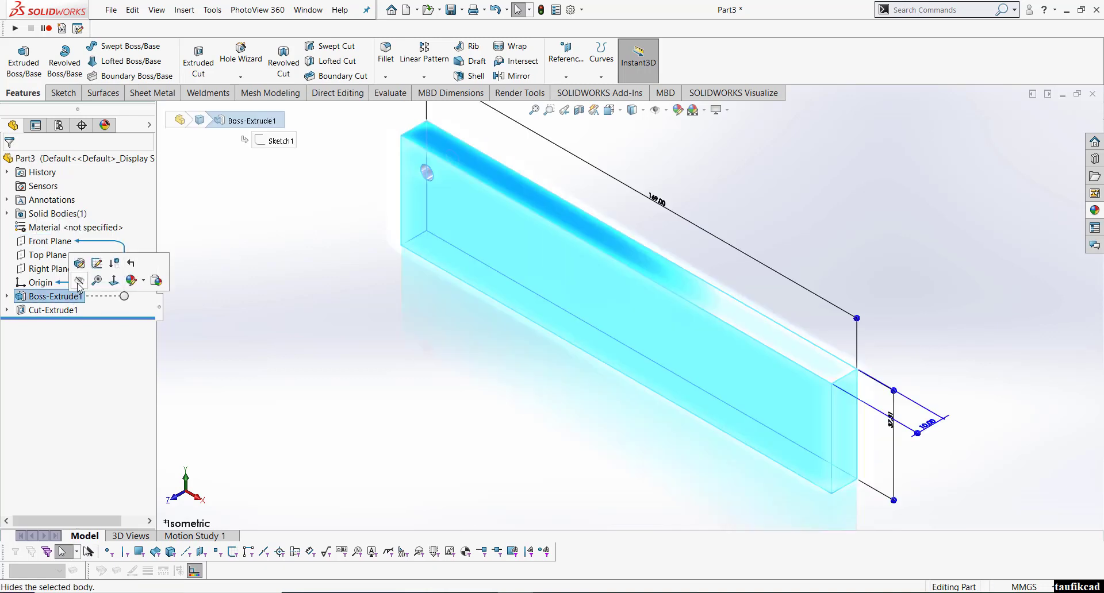
{"action": "left_click", "coordinate": [80, 264]}
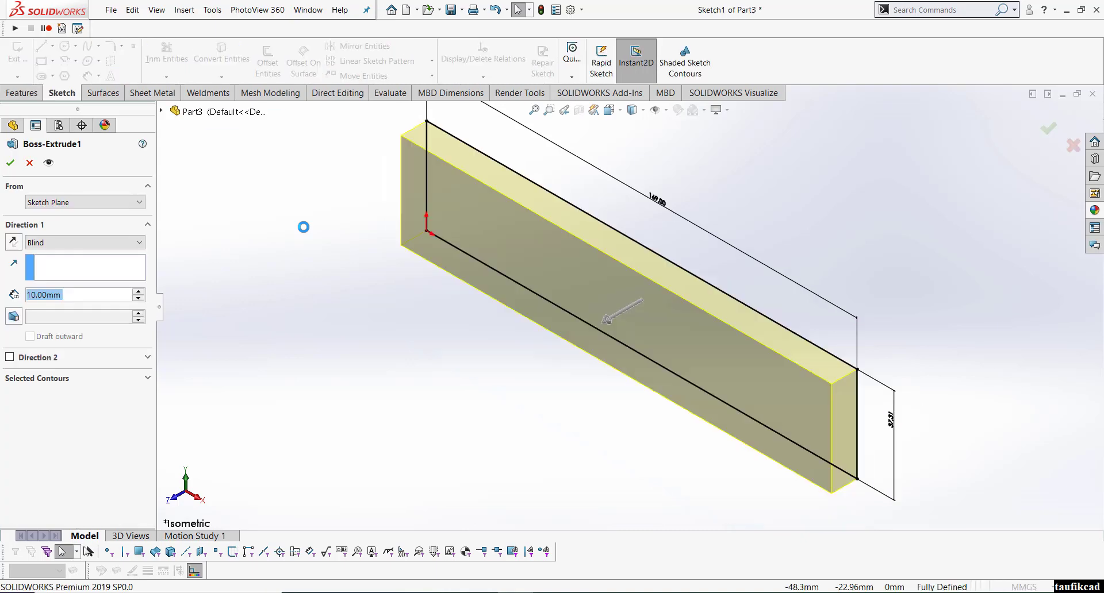
{"action": "left_click", "coordinate": [106, 243]}
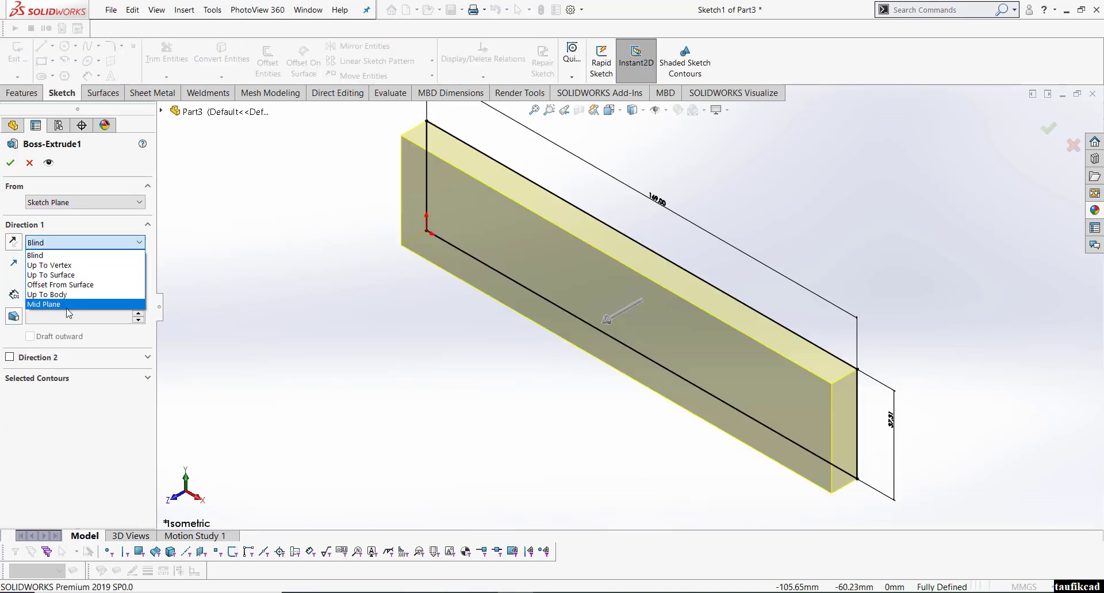
{"action": "left_click", "coordinate": [67, 305]}
{"action": "left_click", "coordinate": [10, 163]}
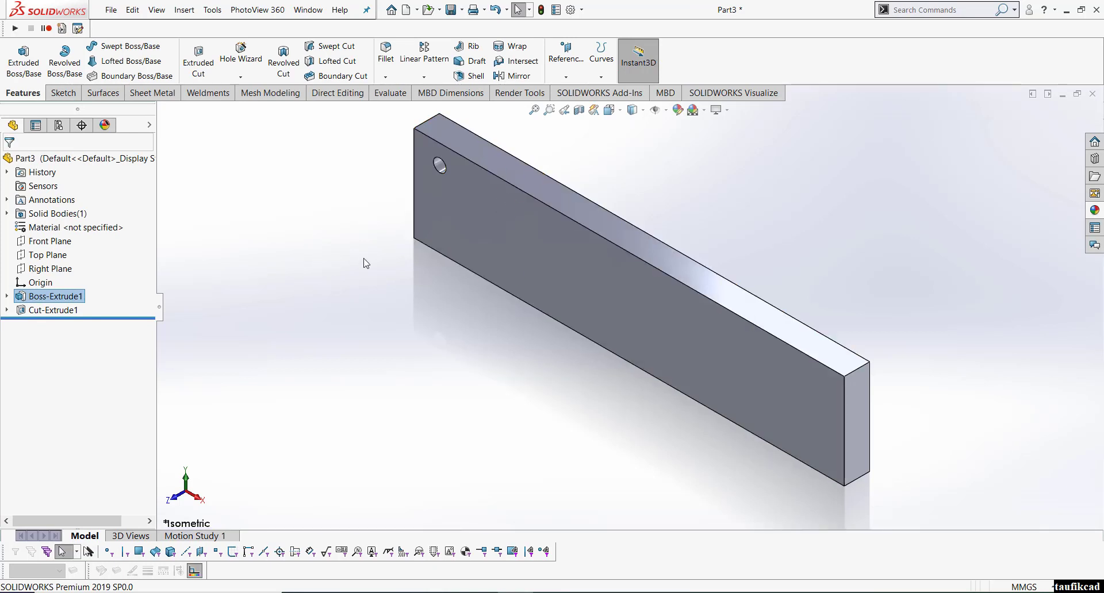
{"action": "left_click", "coordinate": [7, 296]}
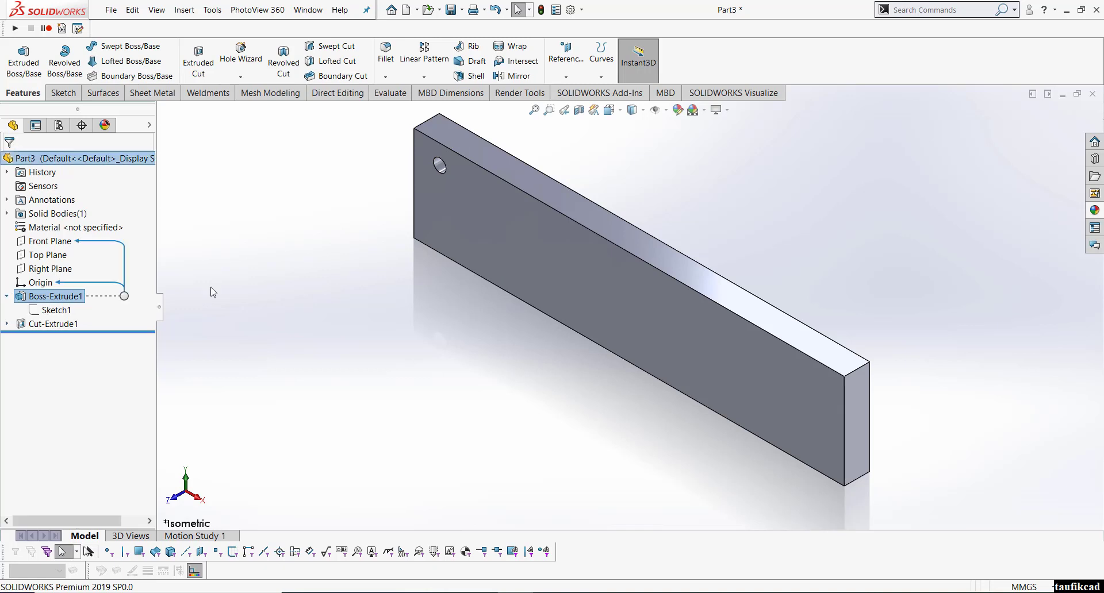
{"action": "left_click", "coordinate": [68, 310]}
{"action": "left_click", "coordinate": [87, 278]}
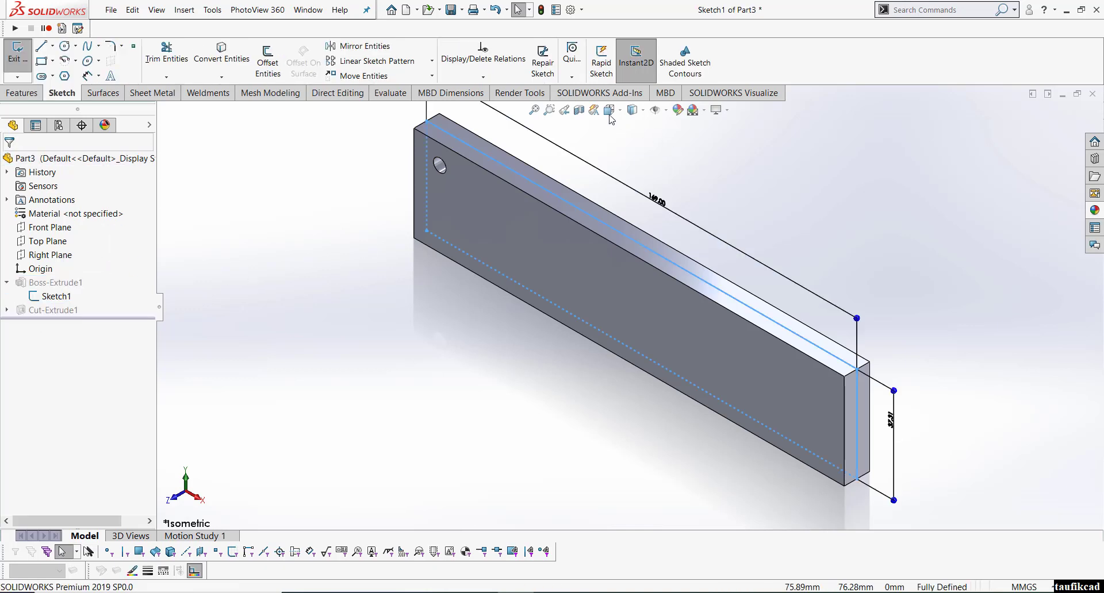
{"action": "left_click", "coordinate": [609, 110]}
{"action": "left_click", "coordinate": [673, 175]}
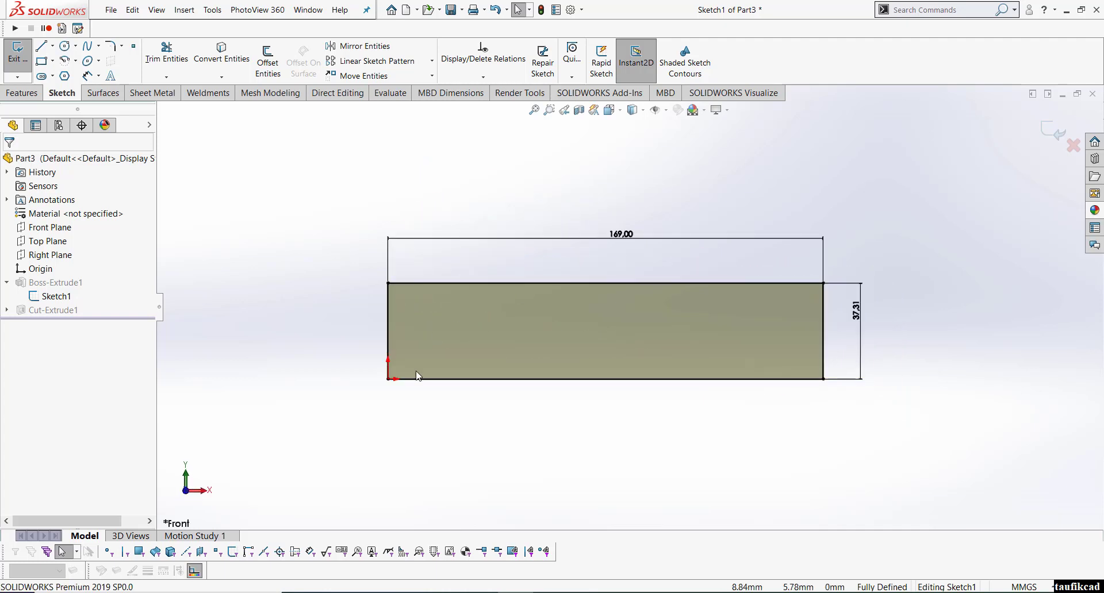
{"action": "scroll", "coordinate": [417, 376], "scroll_direction": "down", "scroll_amount": 3}
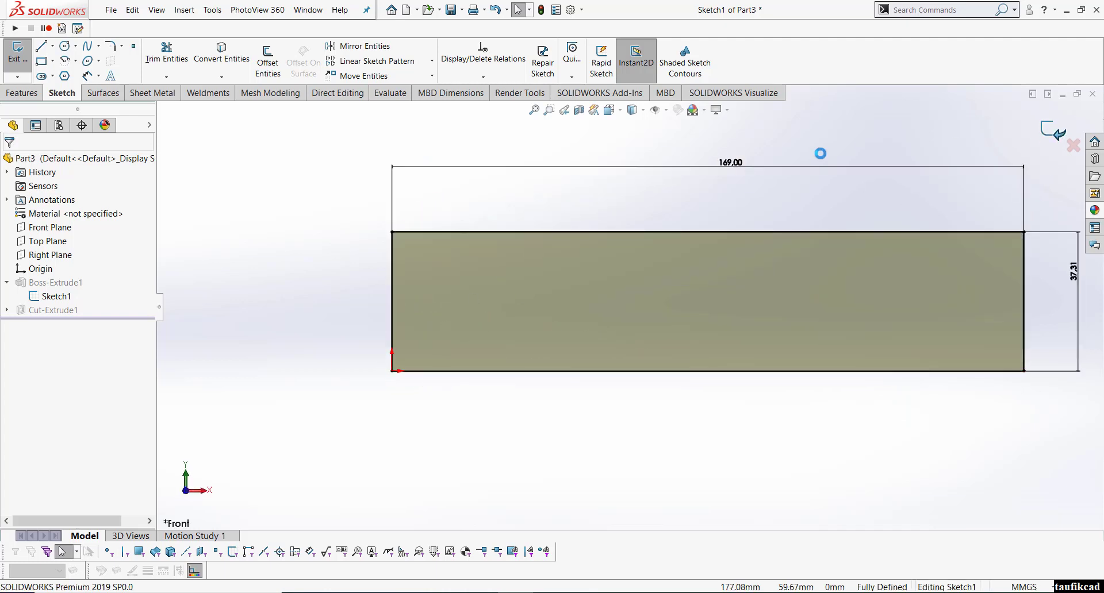
{"action": "left_click", "coordinate": [609, 110]}
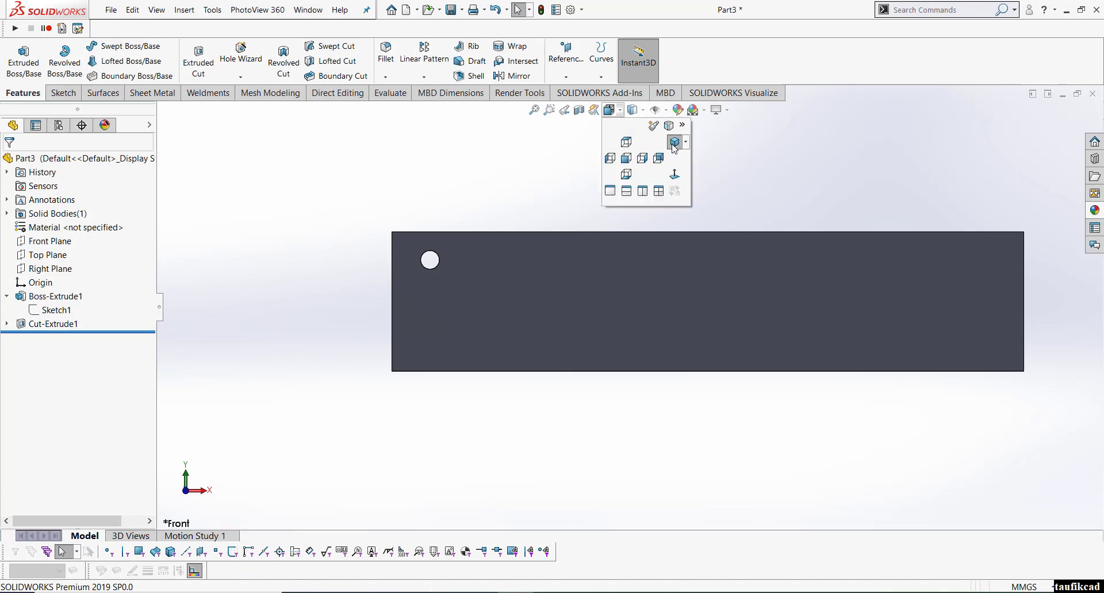
{"action": "left_click", "coordinate": [674, 144]}
{"action": "left_click", "coordinate": [568, 66]}
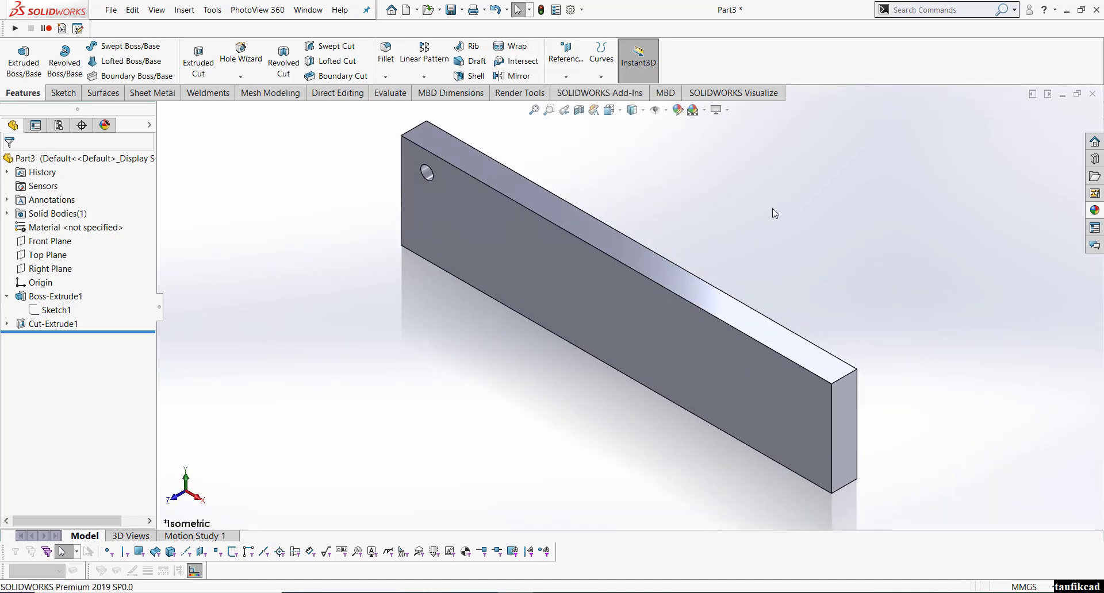
Start a Mirror feature with the Right Plane as the mirror plane
{"action": "left_click", "coordinate": [424, 79]}
{"action": "left_click", "coordinate": [280, 163]}
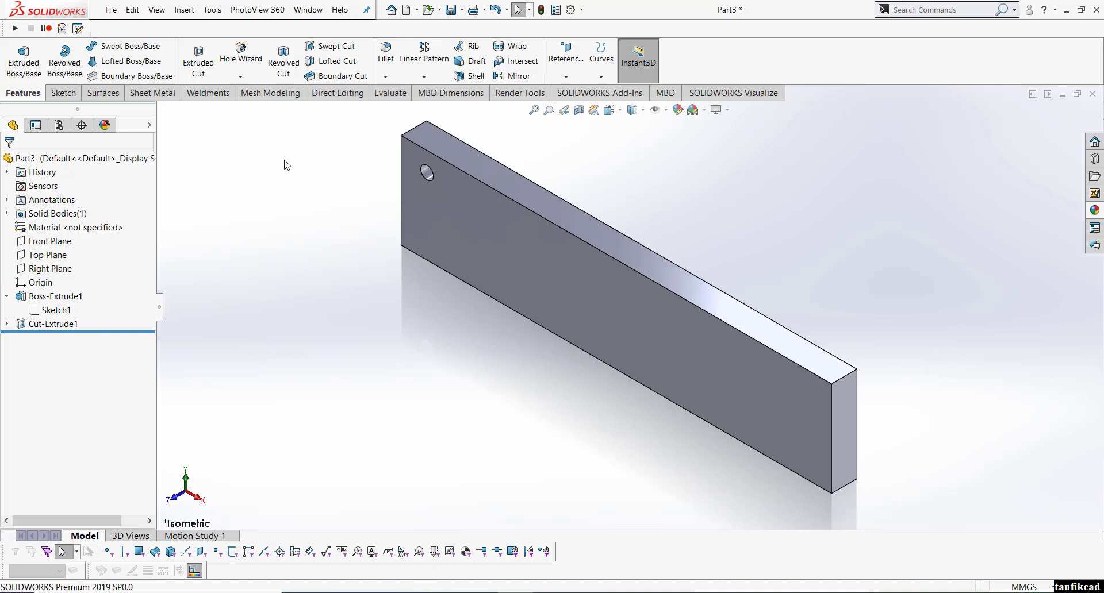
{"action": "left_click", "coordinate": [423, 78]}
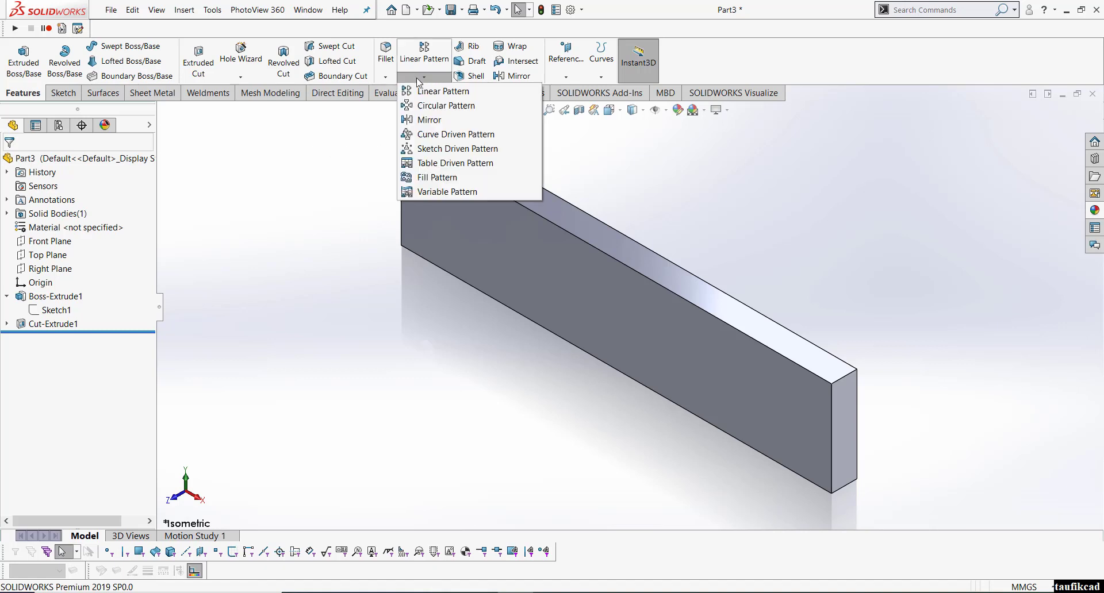
{"action": "left_click", "coordinate": [509, 76]}
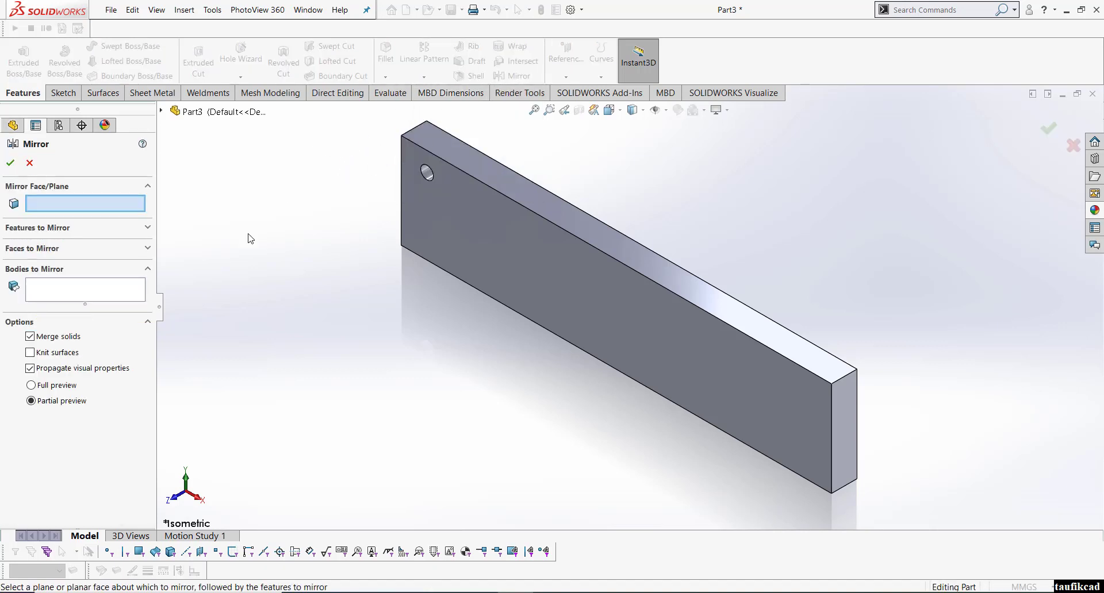
{"action": "left_click", "coordinate": [162, 111]}
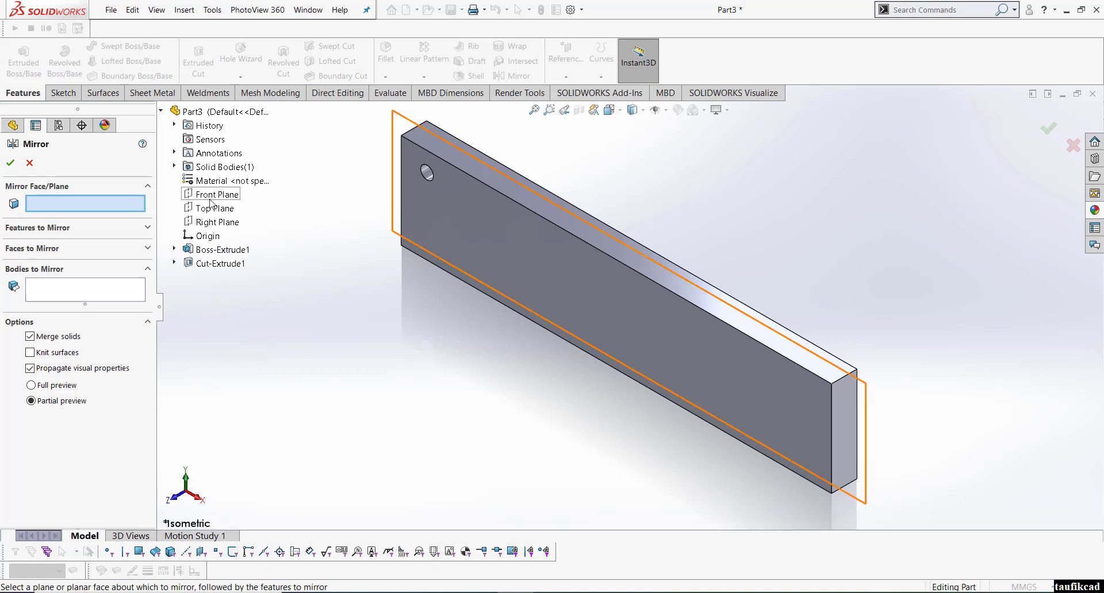
{"action": "left_click", "coordinate": [213, 222]}
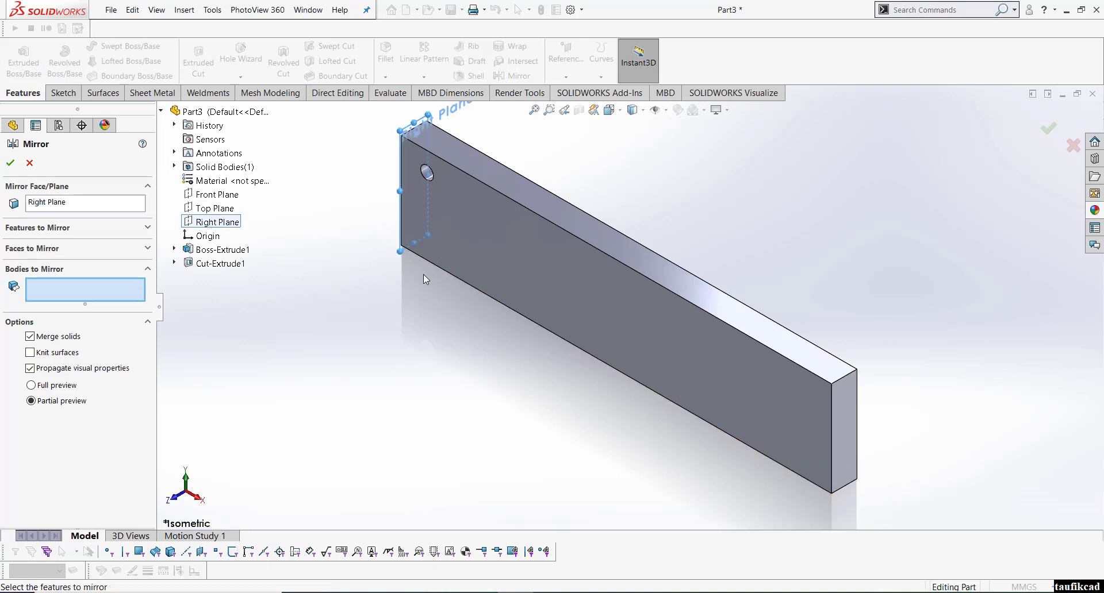
Orbit around the bar's end to inspect, then cancel the mirror
{"action": "middle_click_drag", "start_coordinate": [423, 274], "coordinate": [458, 280]}
{"action": "scroll", "coordinate": [458, 279], "scroll_direction": "down", "scroll_amount": 2}
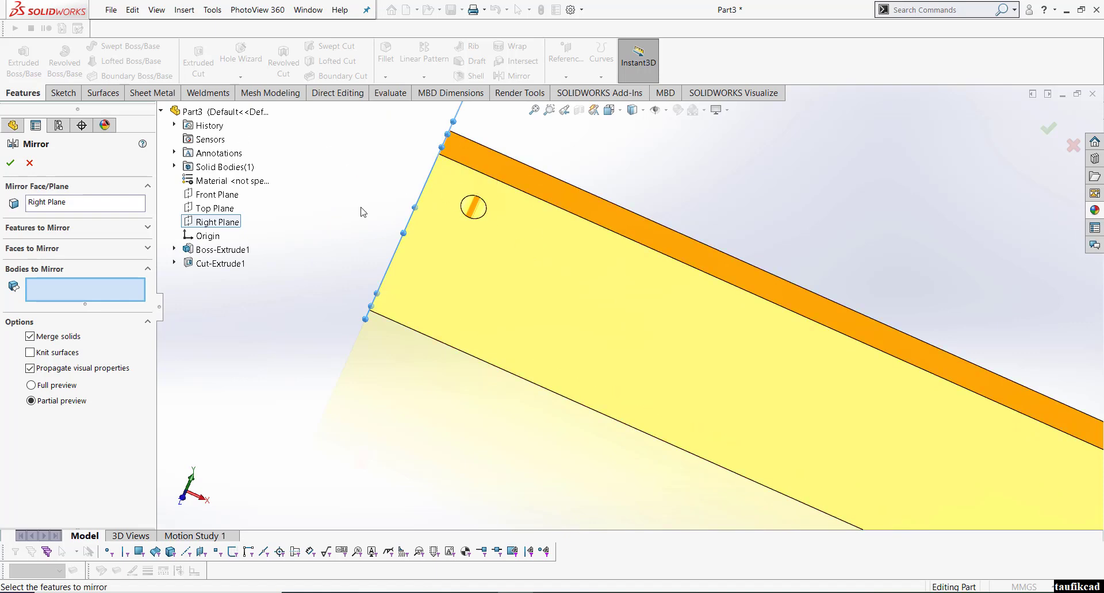
{"action": "mouse_move", "coordinate": [413, 230]}
{"action": "middle_mouse_down"}
{"action": "mouse_move", "coordinate": [403, 248]}
{"action": "mouse_move", "coordinate": [419, 178]}
{"action": "middle_mouse_up"}
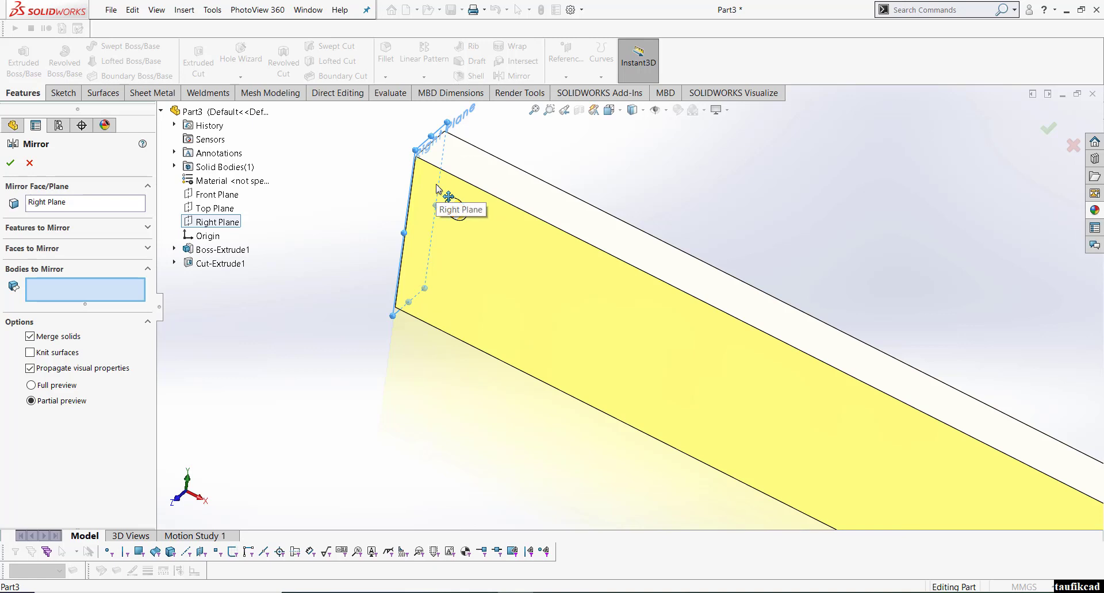
{"action": "left_click", "coordinate": [29, 162]}
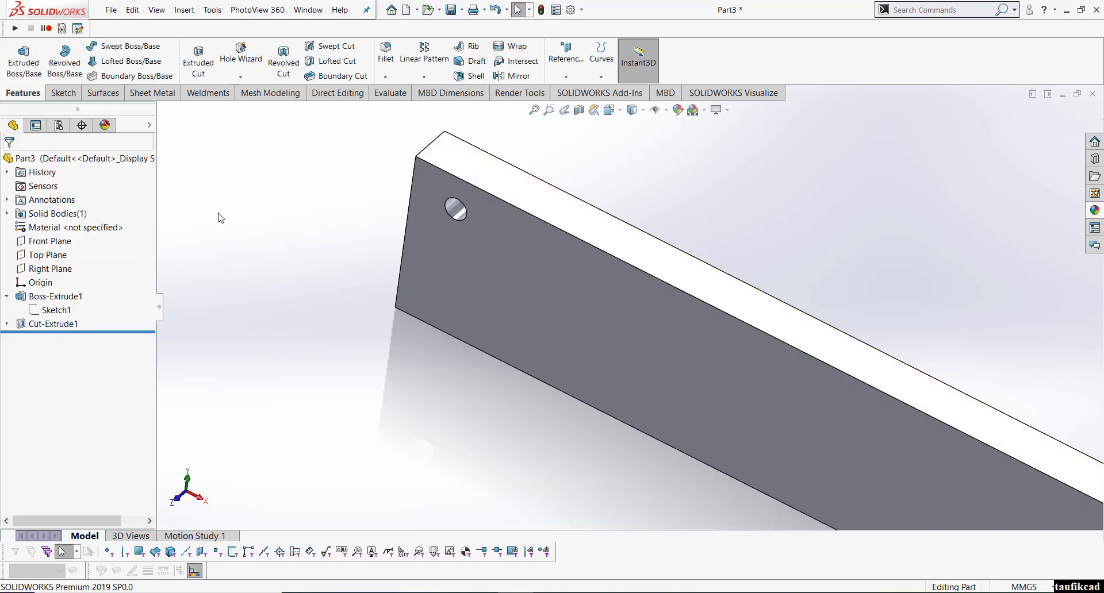
{"action": "left_click", "coordinate": [567, 54]}
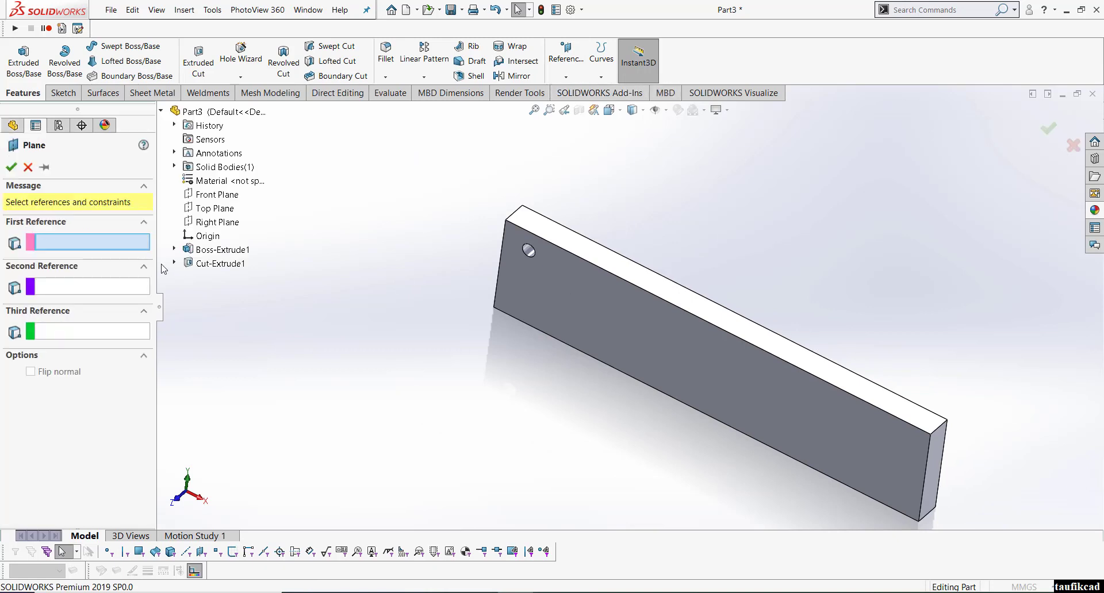
{"action": "left_click", "coordinate": [27, 168]}
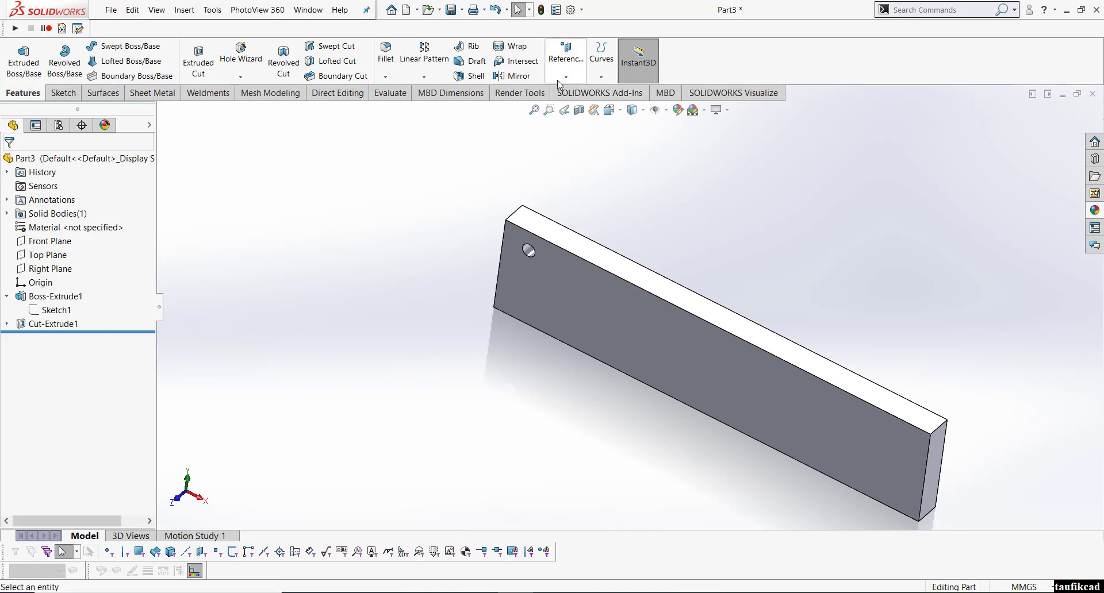
{"action": "left_click", "coordinate": [566, 77]}
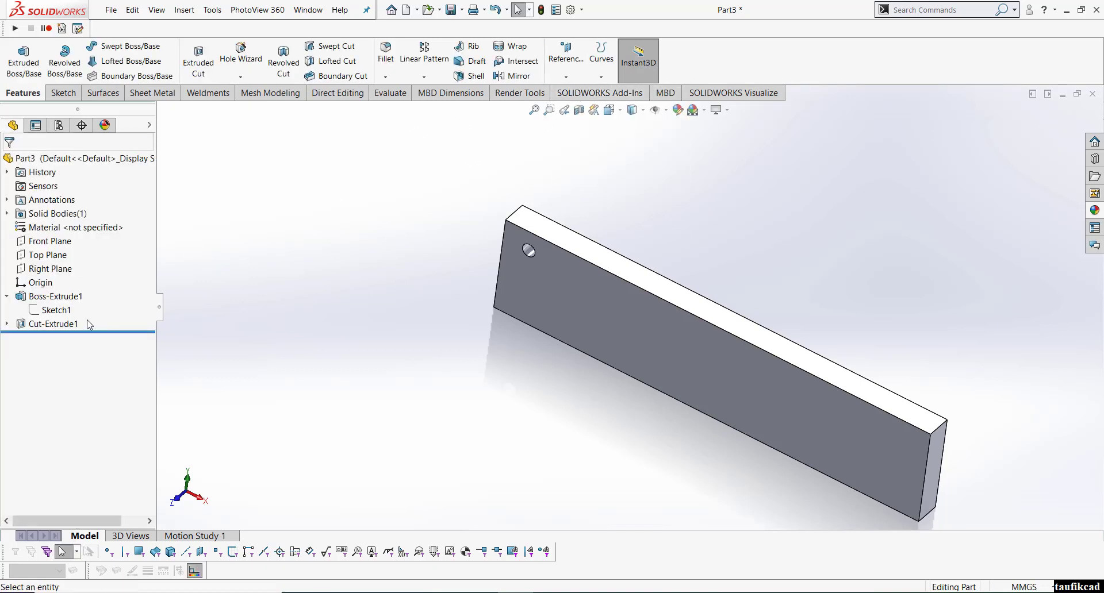
{"action": "left_click", "coordinate": [517, 77]}
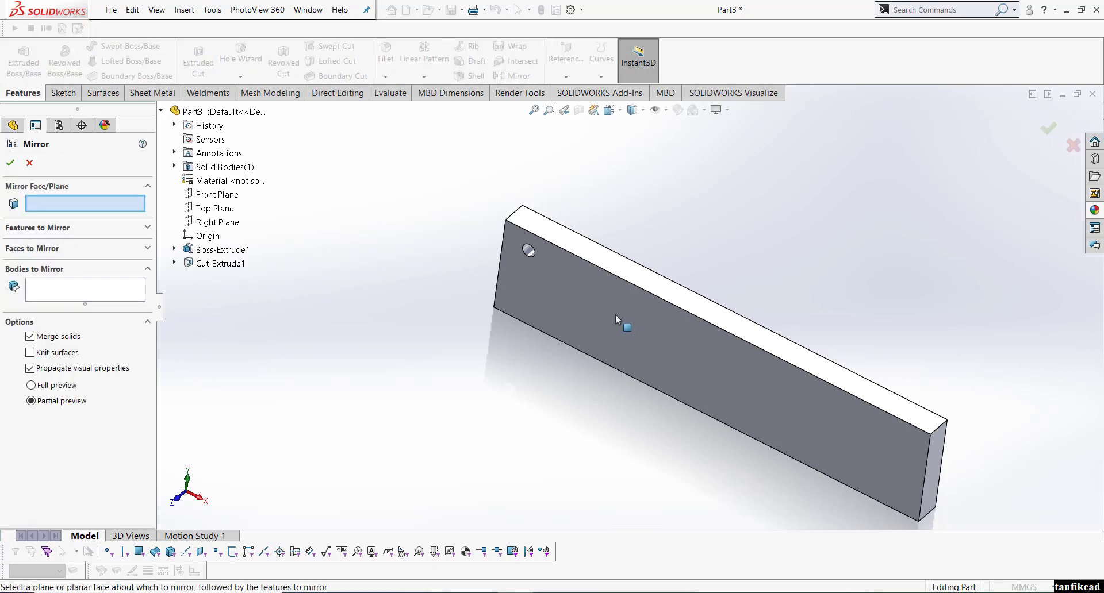
{"action": "left_click", "coordinate": [221, 222]}
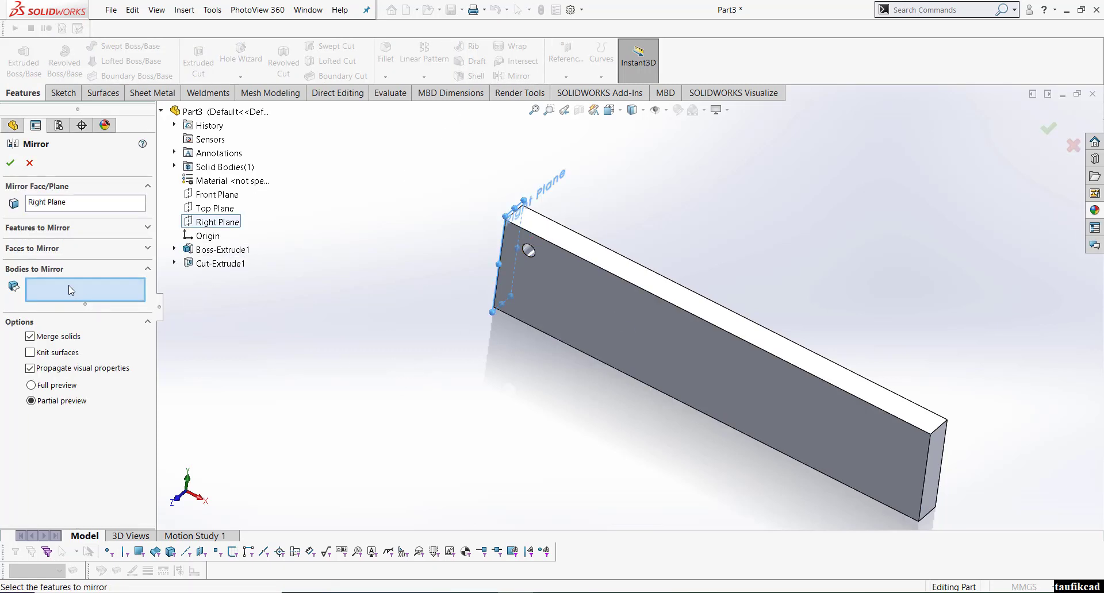
{"action": "left_click", "coordinate": [58, 231]}
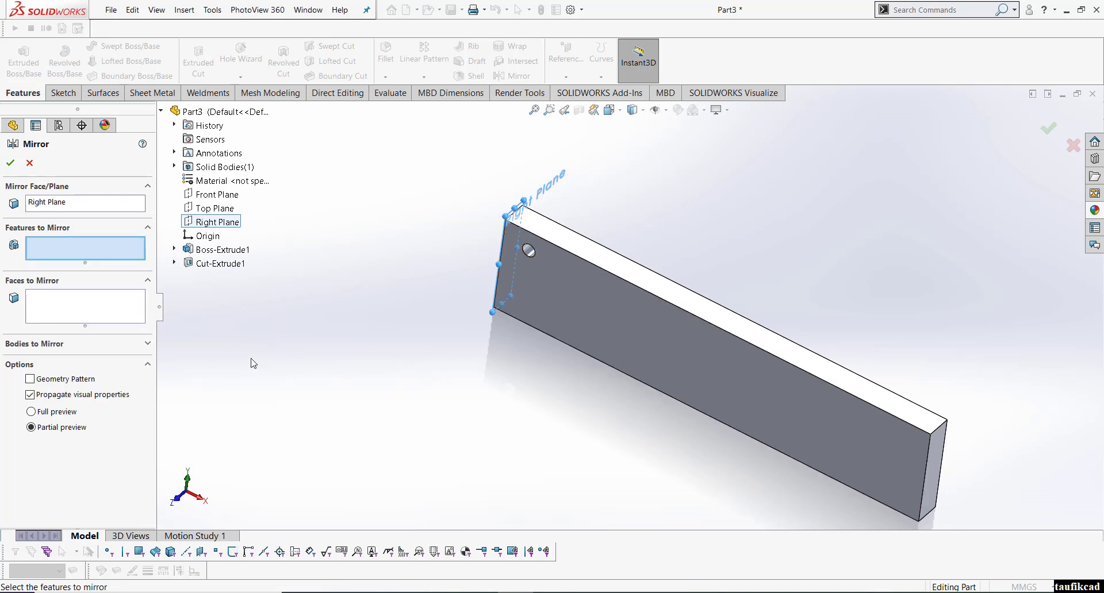
{"action": "left_click", "coordinate": [220, 264]}
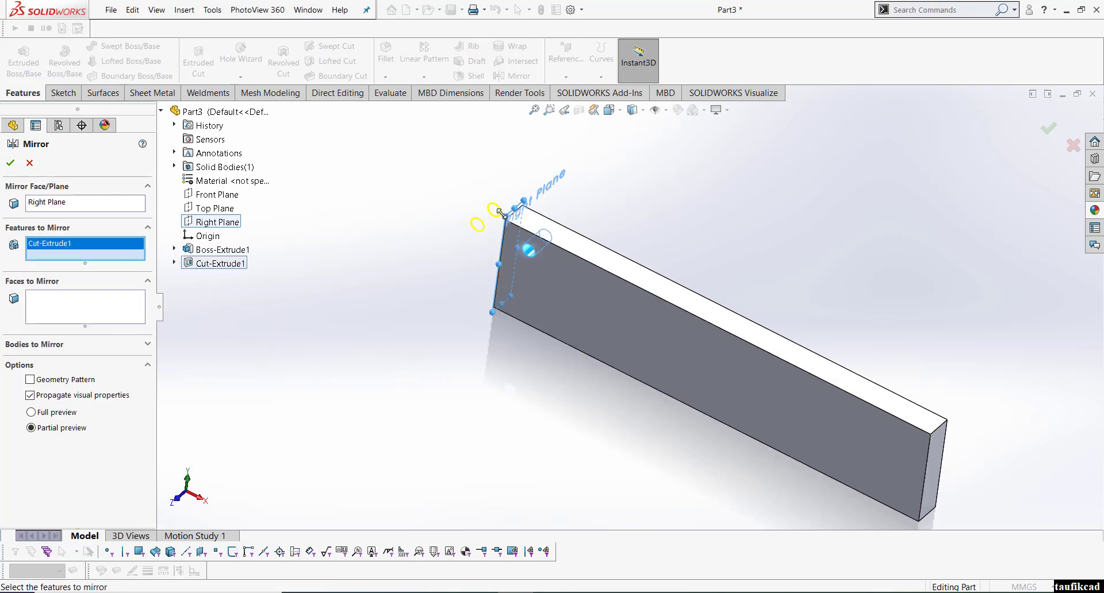
{"action": "middle_click_drag", "start_coordinate": [505, 239], "coordinate": [525, 259]}
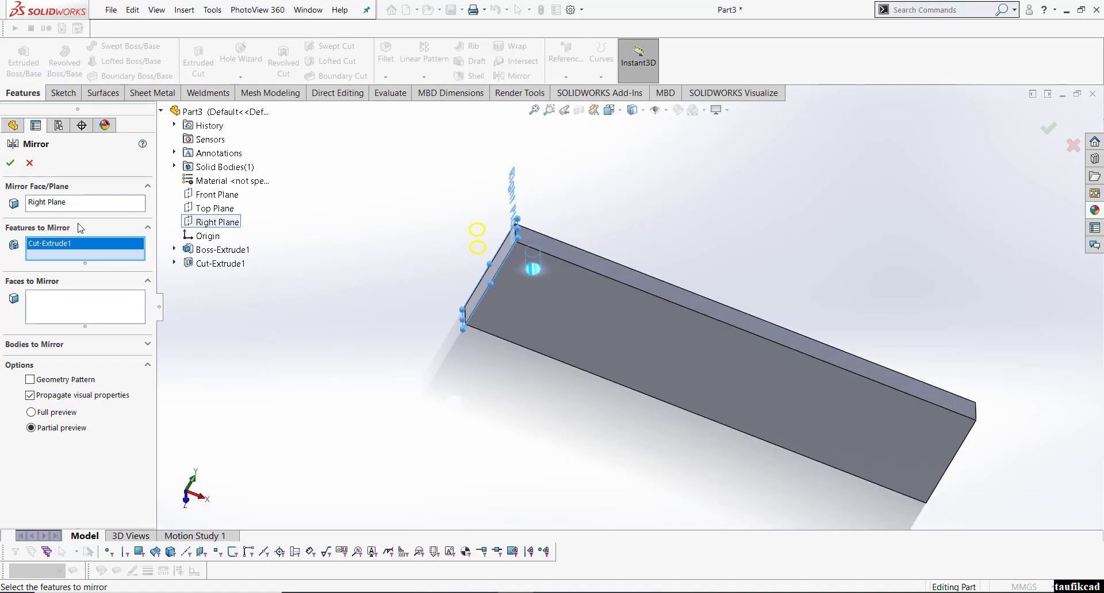
{"action": "left_click", "coordinate": [10, 162]}
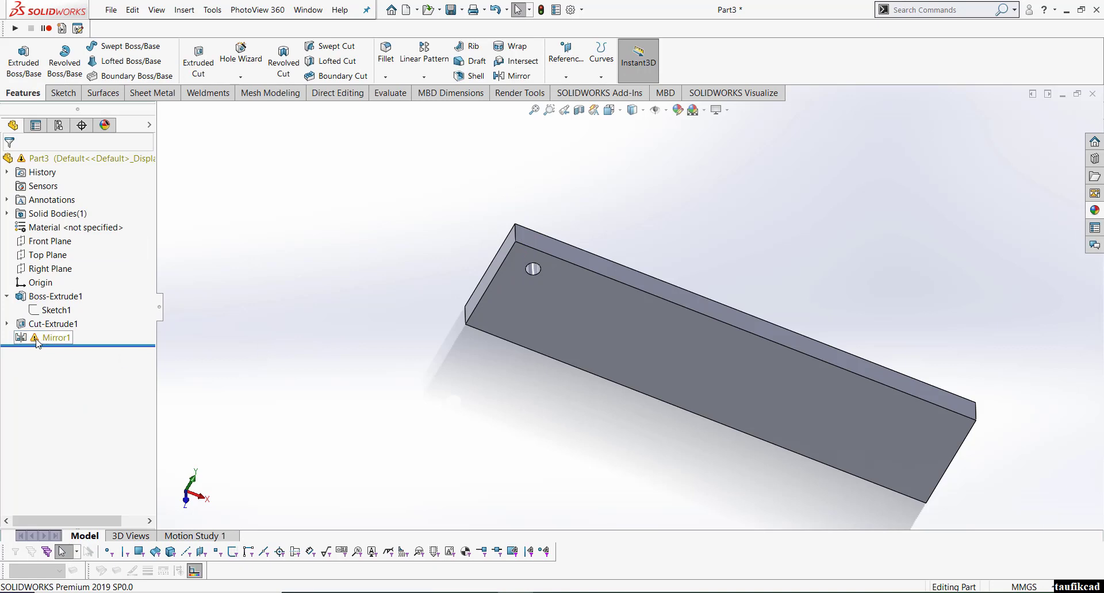
{"action": "mouse_move", "coordinate": [54, 337]}
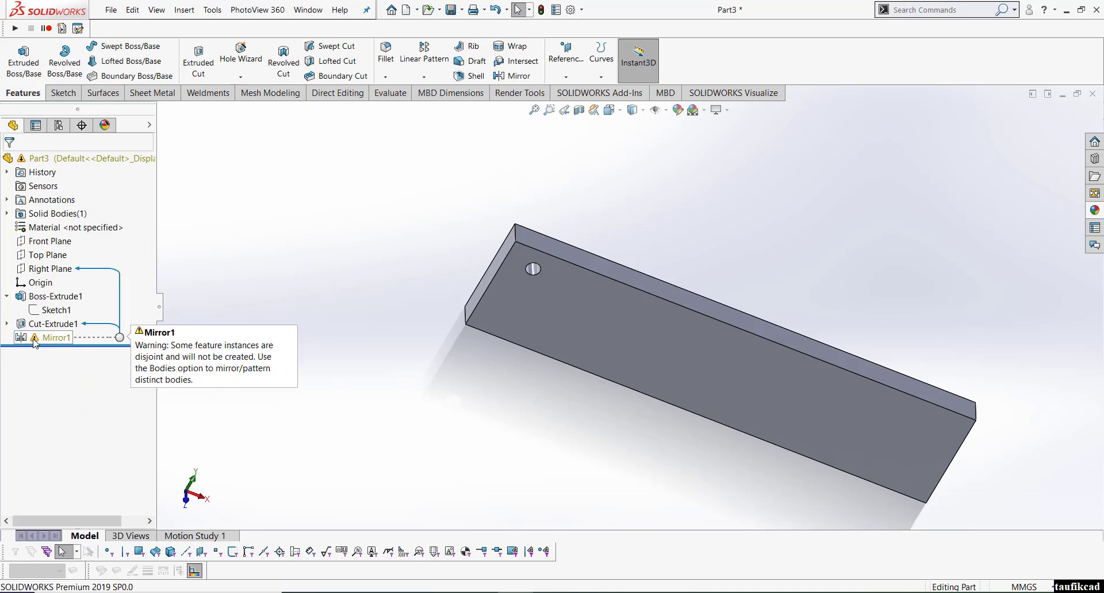
{"action": "right_click", "coordinate": [34, 343]}
{"action": "left_click", "coordinate": [81, 422]}
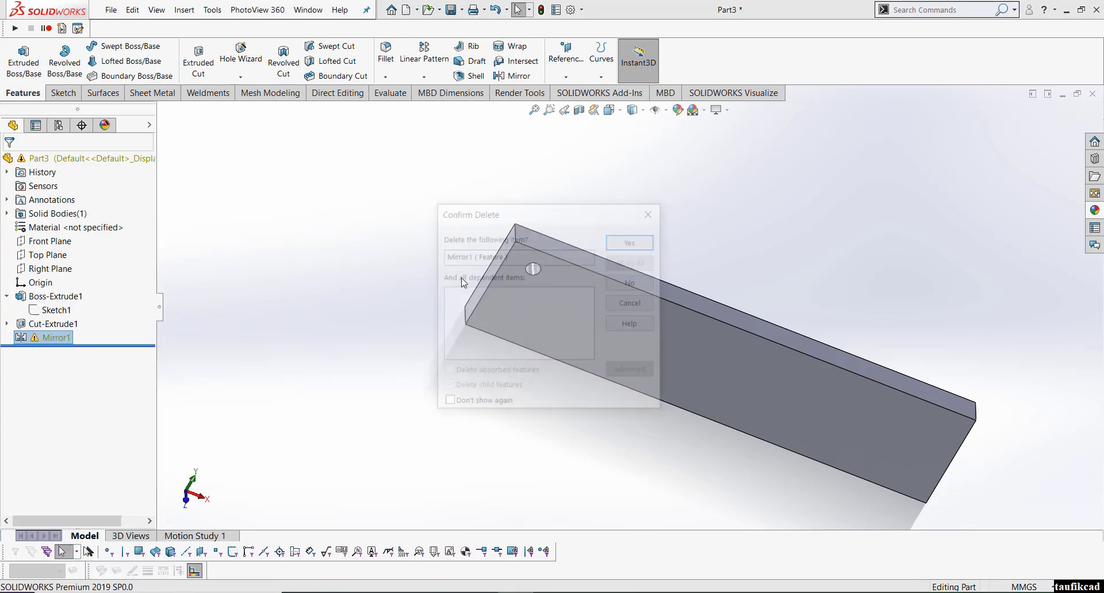
{"action": "left_click", "coordinate": [626, 244]}
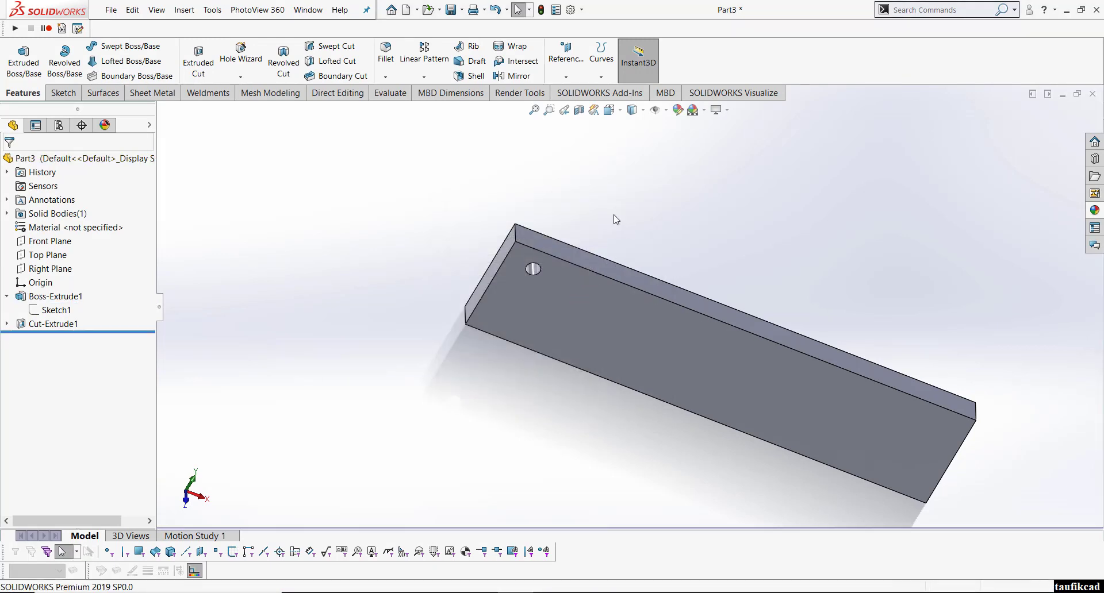
{"action": "left_click", "coordinate": [566, 57]}
Try a reference plane between the bar's two end faces, then cancel it
{"action": "left_click", "coordinate": [566, 91]}
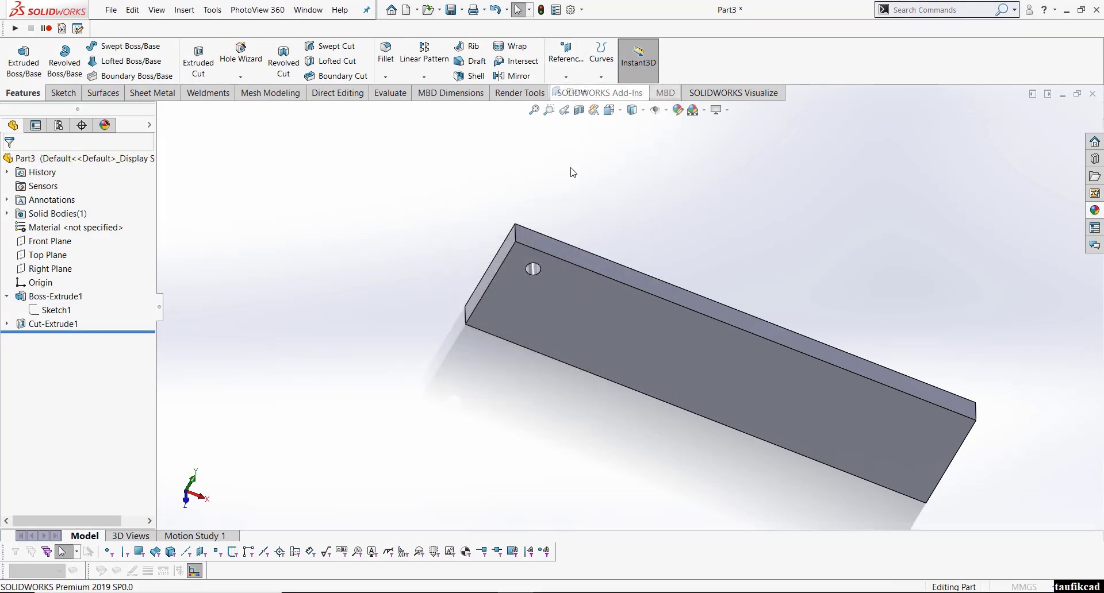
{"action": "middle_click_drag", "start_coordinate": [579, 225], "coordinate": [528, 202]}
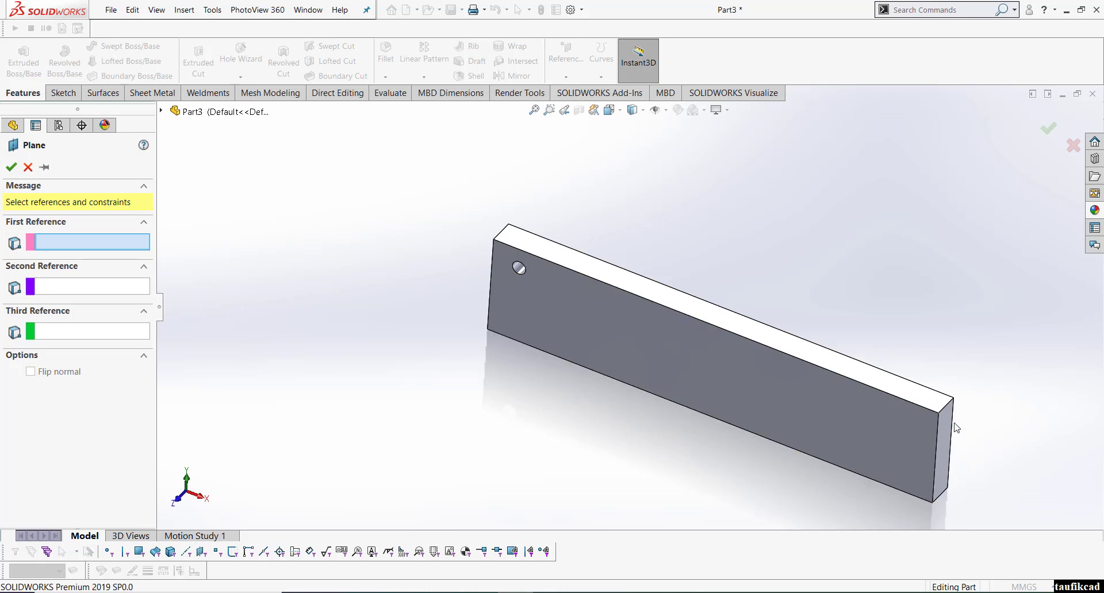
{"action": "left_click", "coordinate": [945, 443]}
{"action": "middle_click_drag", "start_coordinate": [624, 321], "coordinate": [658, 348]}
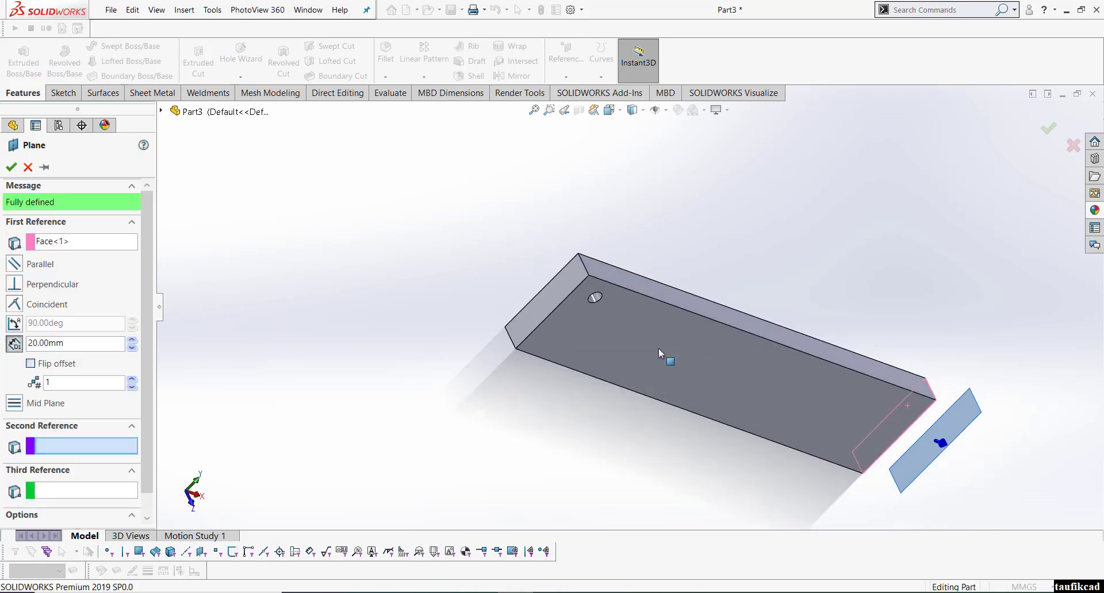
{"action": "left_click", "coordinate": [565, 282]}
{"action": "middle_click_drag", "start_coordinate": [563, 280], "coordinate": [505, 291]}
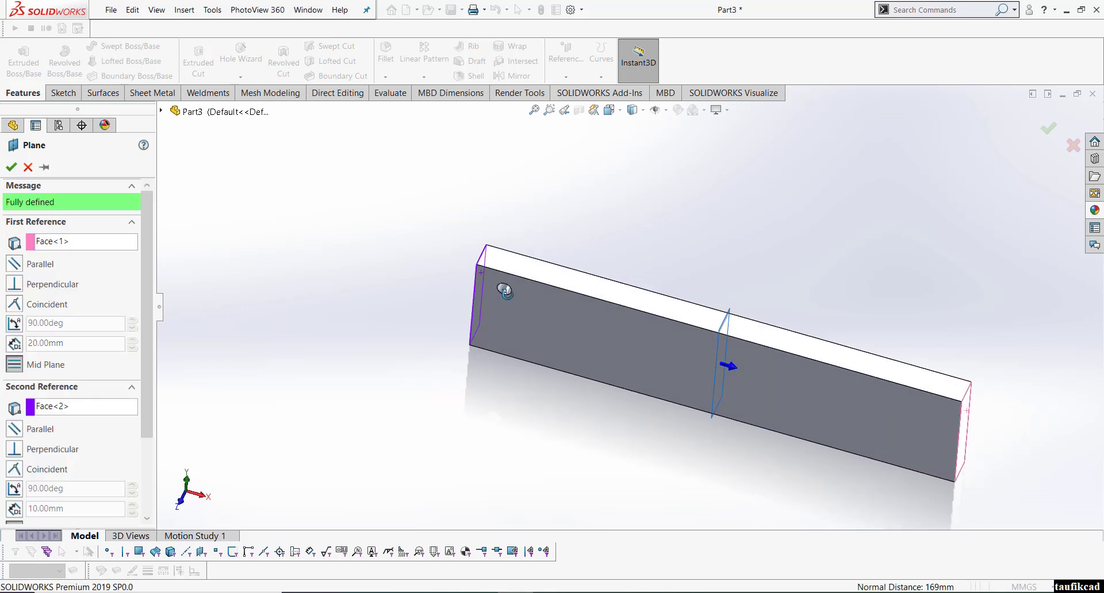
{"action": "left_click", "coordinate": [28, 166]}
Create Plane1 midway between the bar's right and left end faces
{"action": "left_click", "coordinate": [566, 77]}
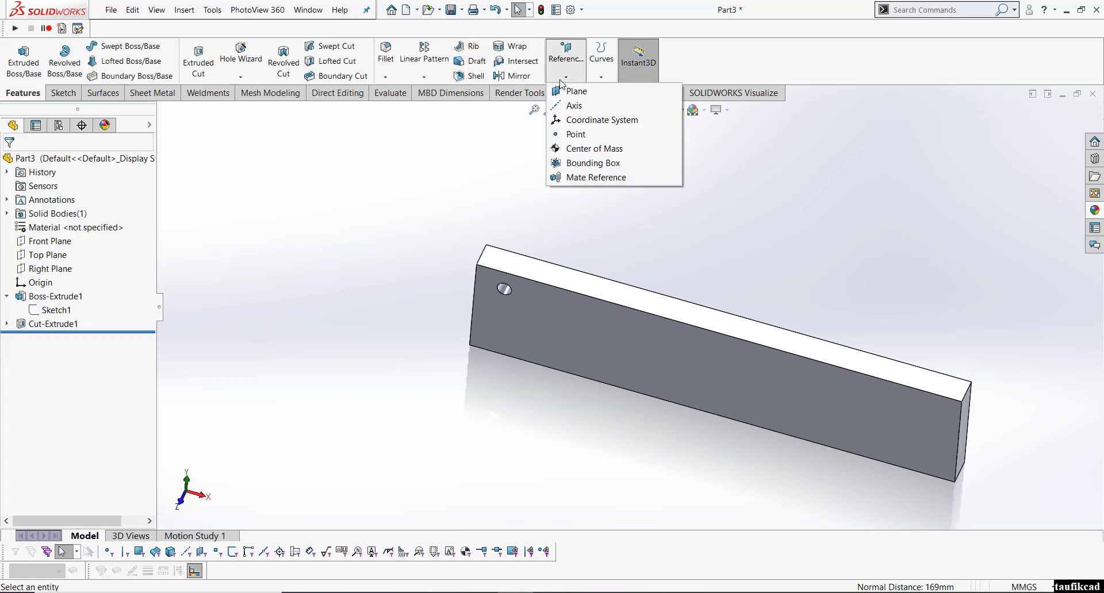
{"action": "left_click", "coordinate": [572, 91]}
{"action": "left_click", "coordinate": [966, 409]}
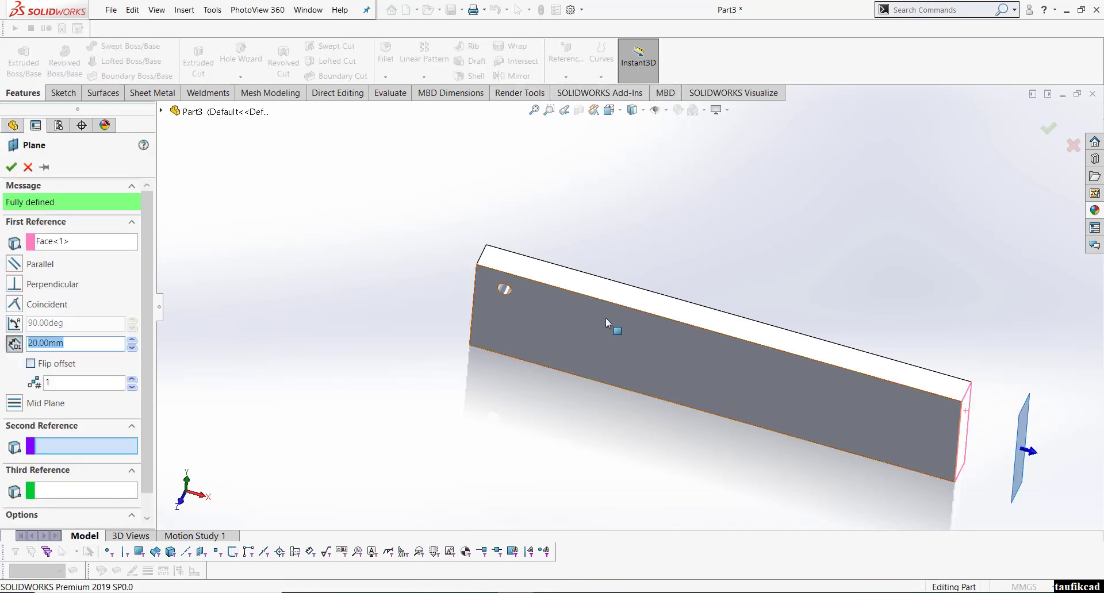
{"action": "middle_click_drag", "start_coordinate": [605, 319], "coordinate": [604, 317]}
{"action": "left_click", "coordinate": [526, 280]}
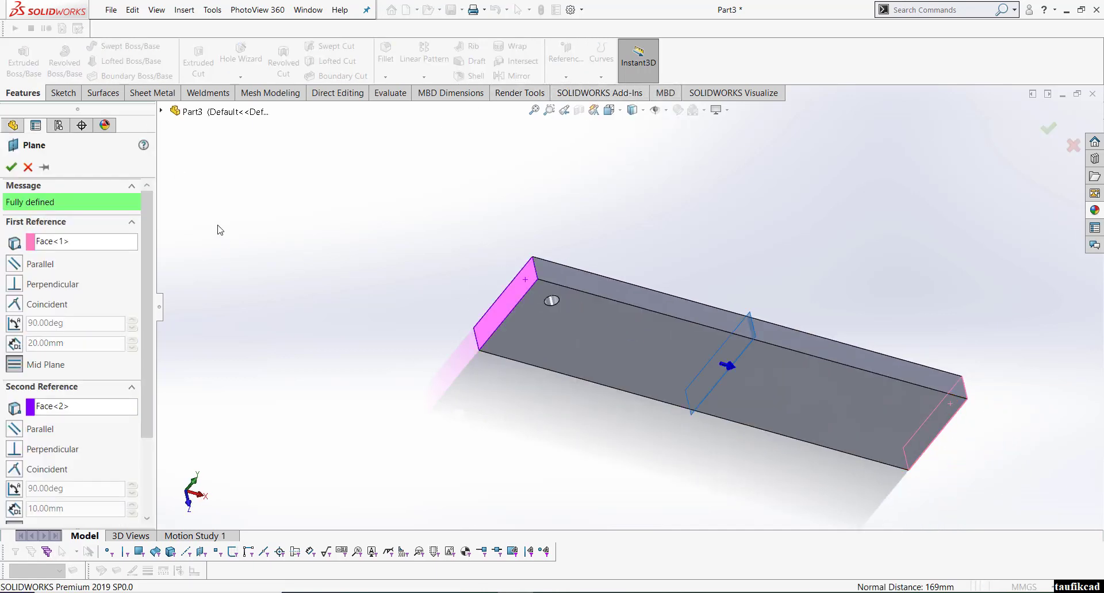
{"action": "middle_click_drag", "start_coordinate": [460, 241], "coordinate": [230, 204]}
{"action": "left_click", "coordinate": [11, 167]}
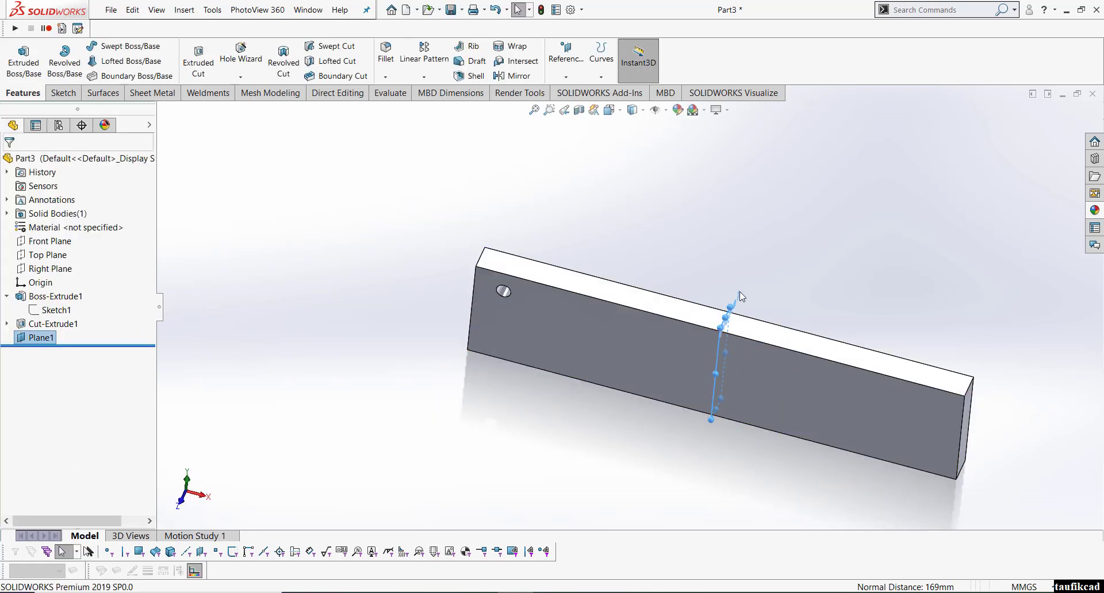
{"action": "left_click", "coordinate": [633, 110]}
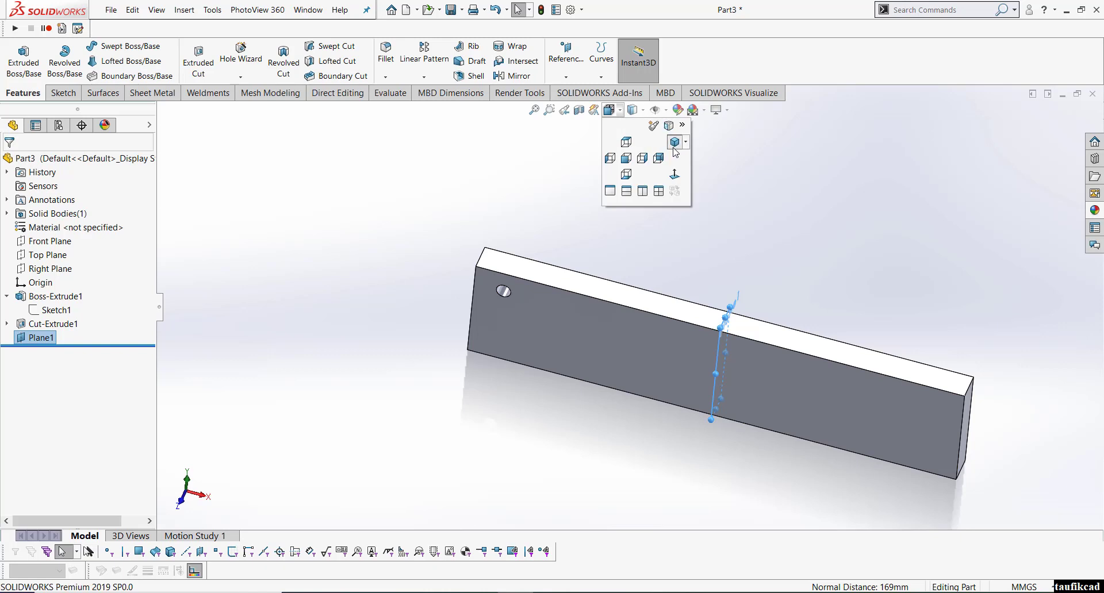
Show the bar in isometric view and briefly highlight the Top Plane
{"action": "left_click", "coordinate": [671, 144]}
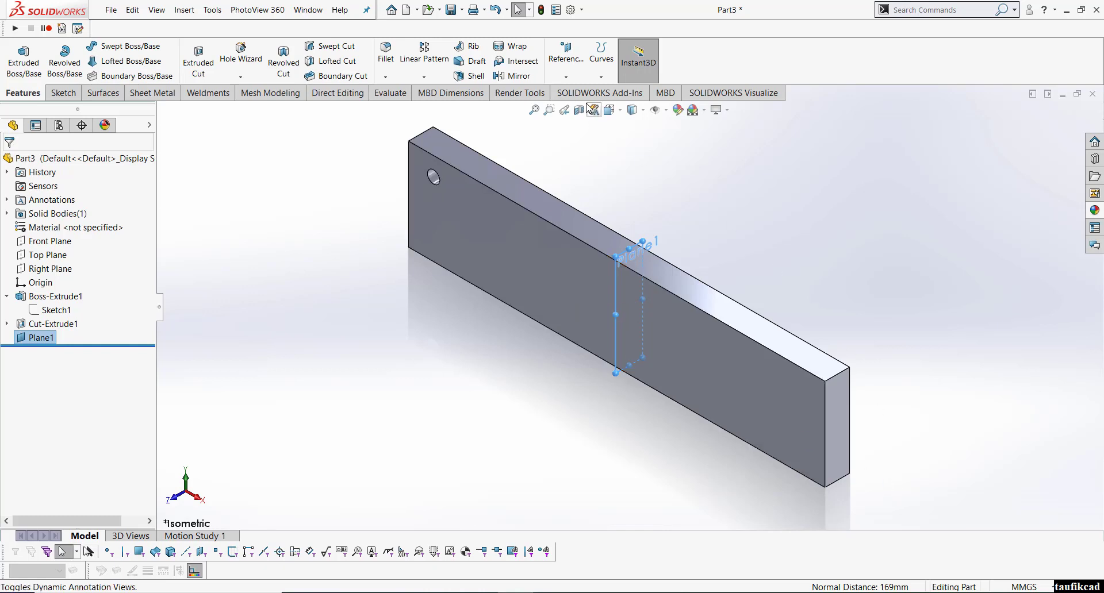
{"action": "left_click", "coordinate": [255, 360]}
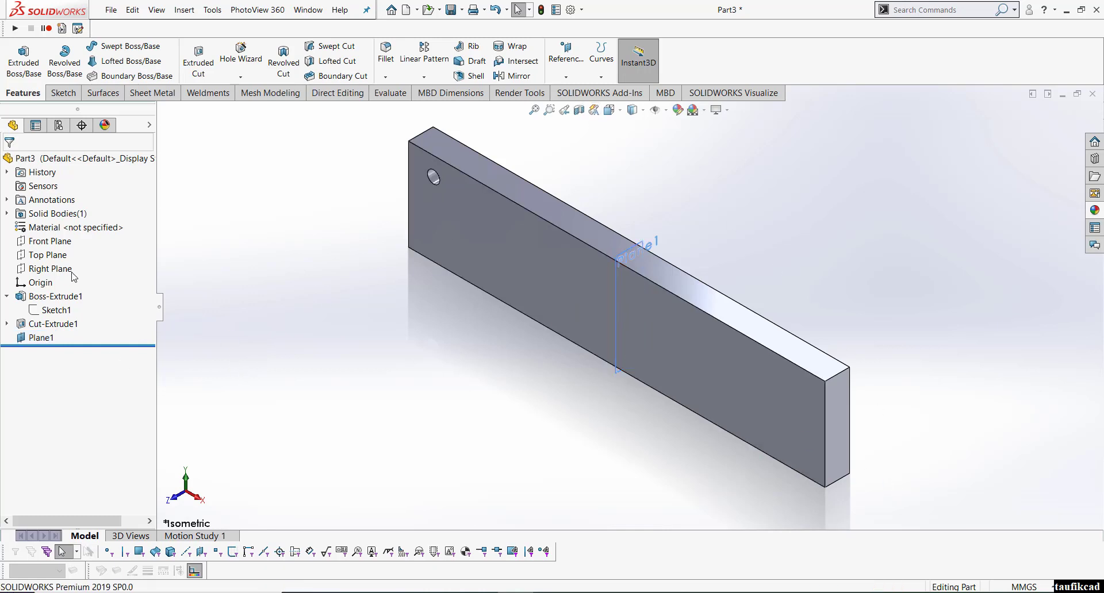
{"action": "left_click", "coordinate": [48, 255]}
{"action": "left_click", "coordinate": [379, 318]}
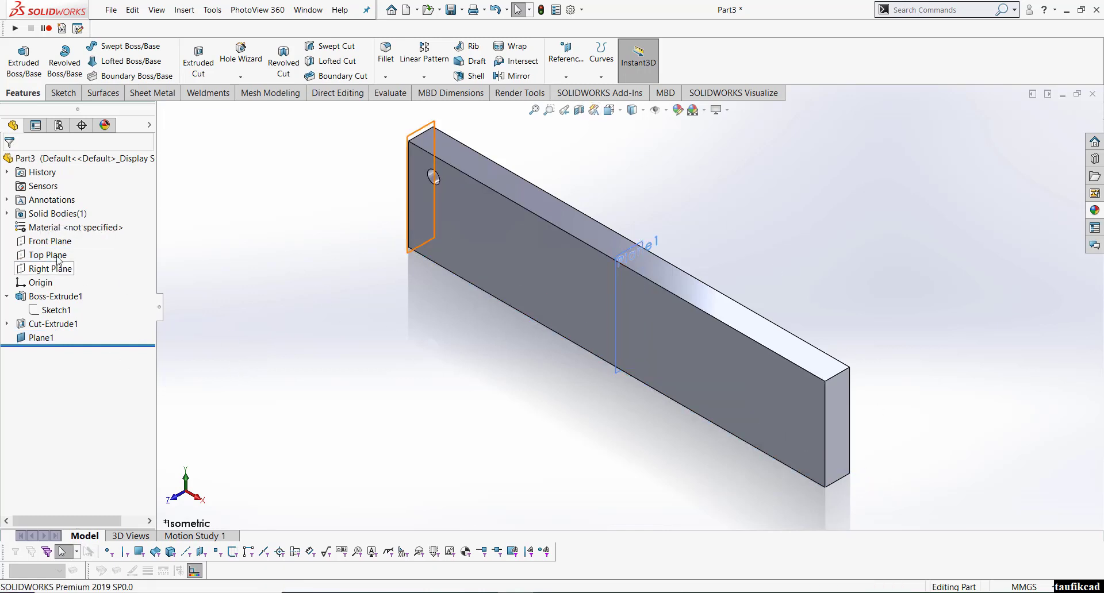
{"action": "left_click", "coordinate": [72, 299]}
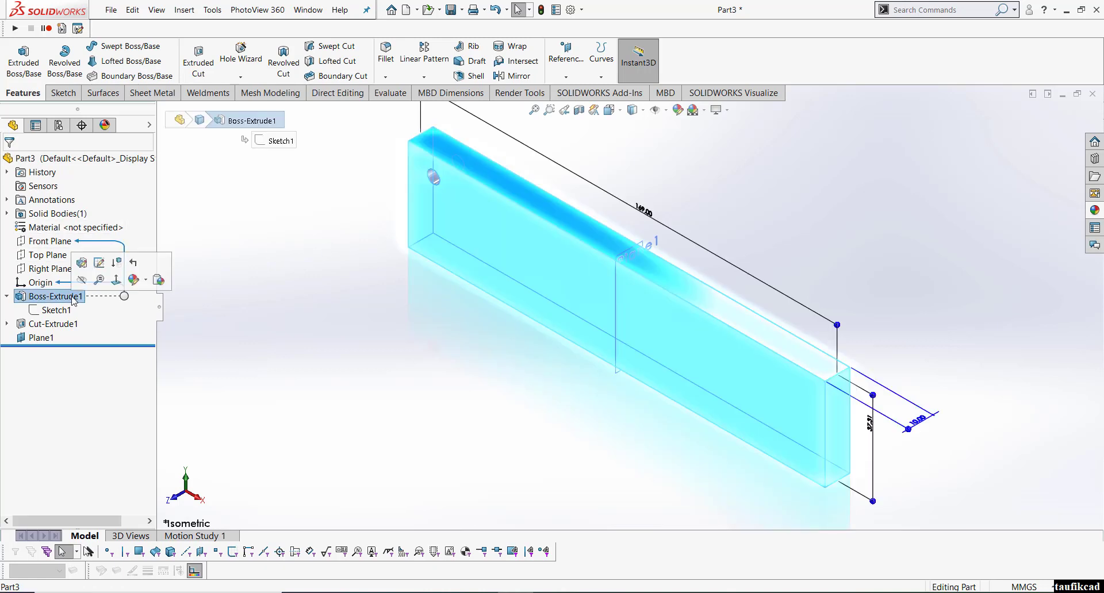
{"action": "left_click", "coordinate": [82, 262]}
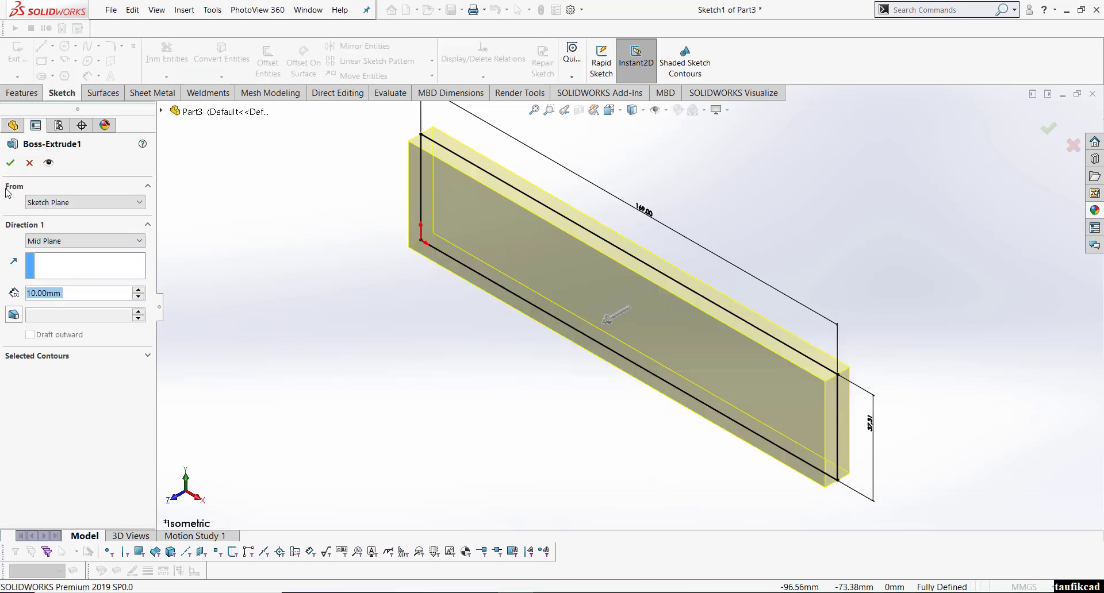
{"action": "left_click", "coordinate": [29, 163]}
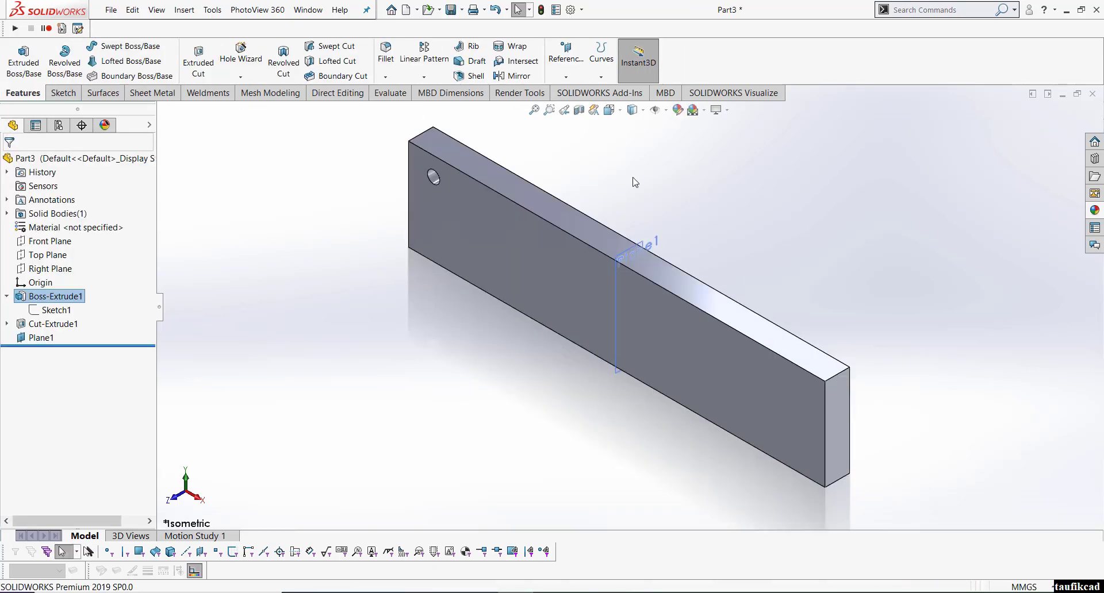
{"action": "left_click", "coordinate": [634, 182]}
{"action": "left_click", "coordinate": [566, 60]}
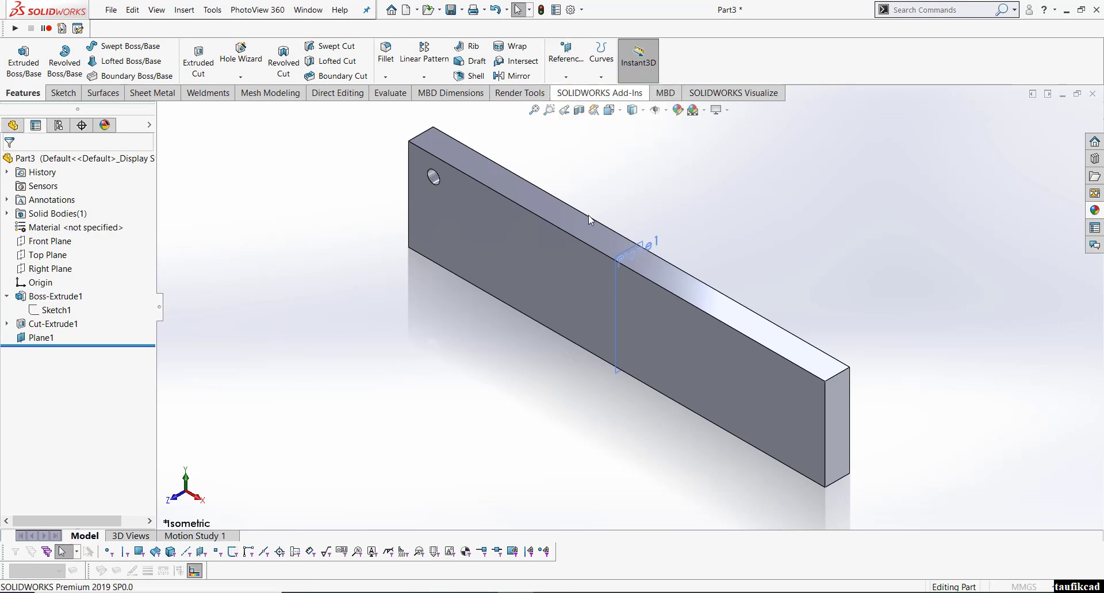
{"action": "left_click", "coordinate": [587, 231]}
{"action": "middle_click_drag", "start_coordinate": [586, 345], "coordinate": [573, 197]}
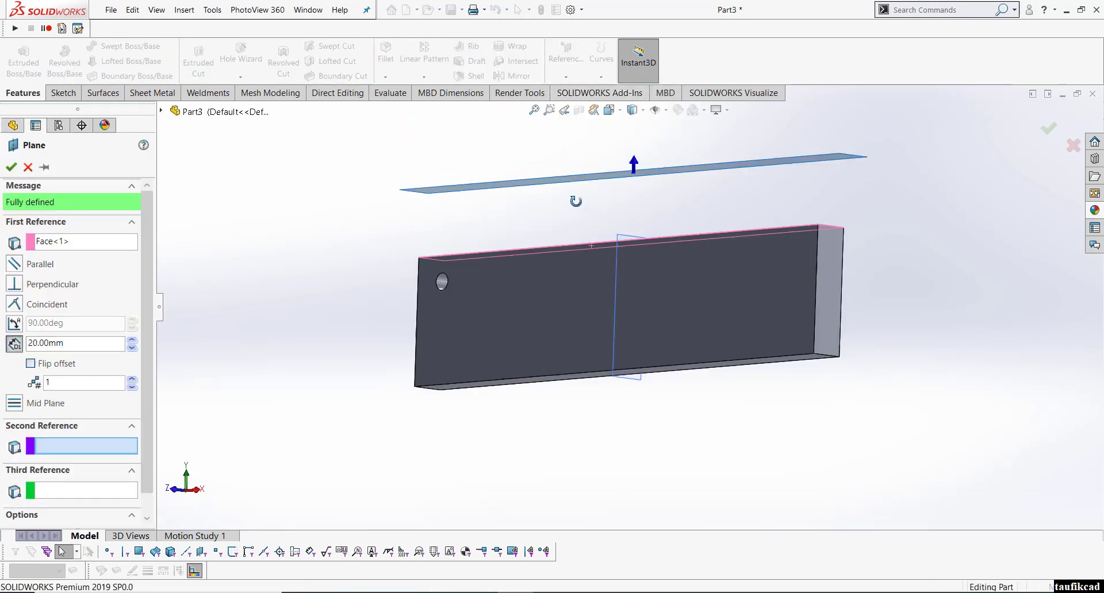
Create Plane2 midway between the bar's top and bottom faces, shown isometric and zoomed to fit
{"action": "left_click", "coordinate": [656, 373]}
{"action": "left_click", "coordinate": [11, 167]}
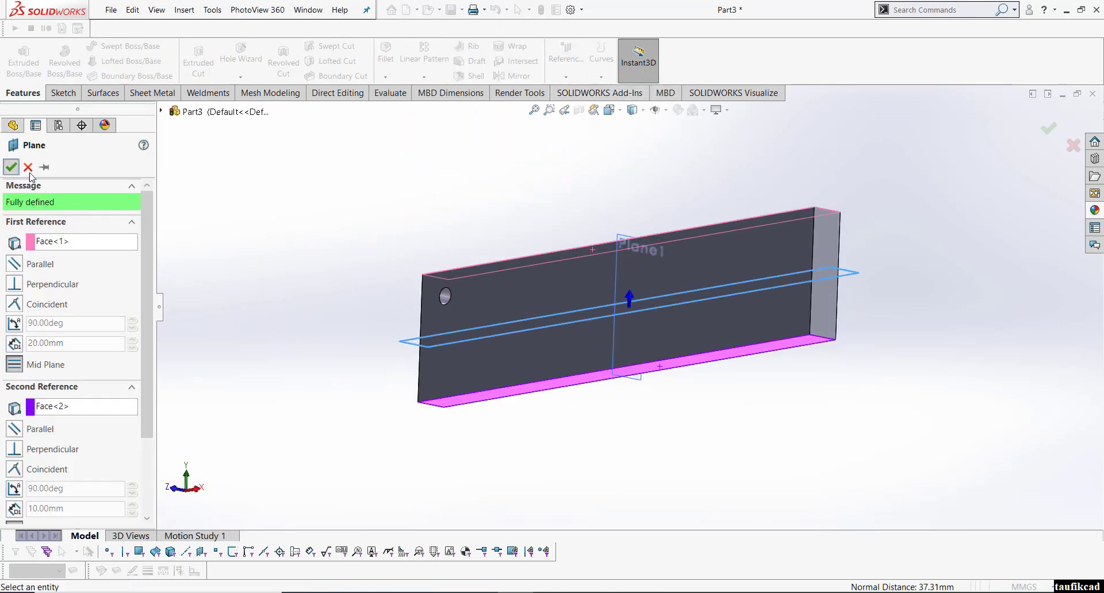
{"action": "middle_click_drag", "start_coordinate": [322, 230], "coordinate": [379, 310]}
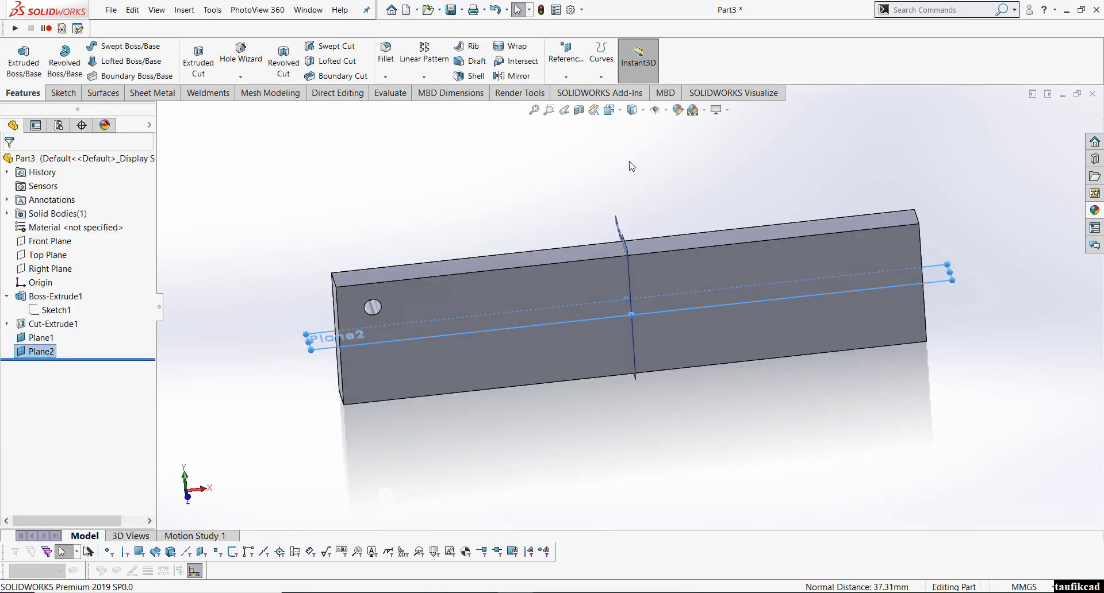
{"action": "key", "text": "ctrl+7"}
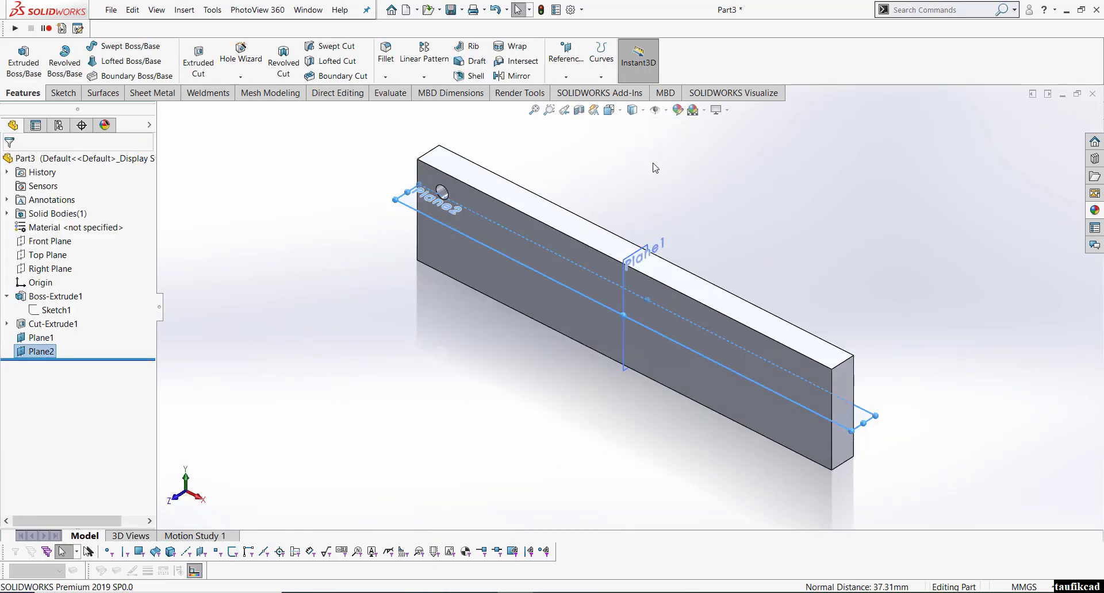
{"action": "left_click", "coordinate": [661, 212]}
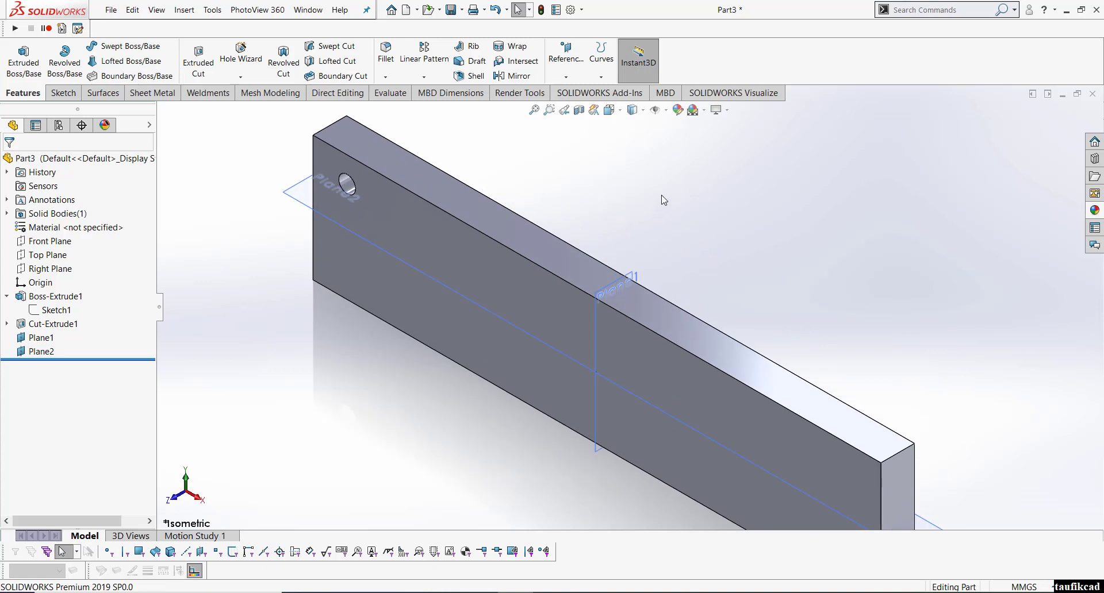
{"action": "left_click", "coordinate": [534, 110]}
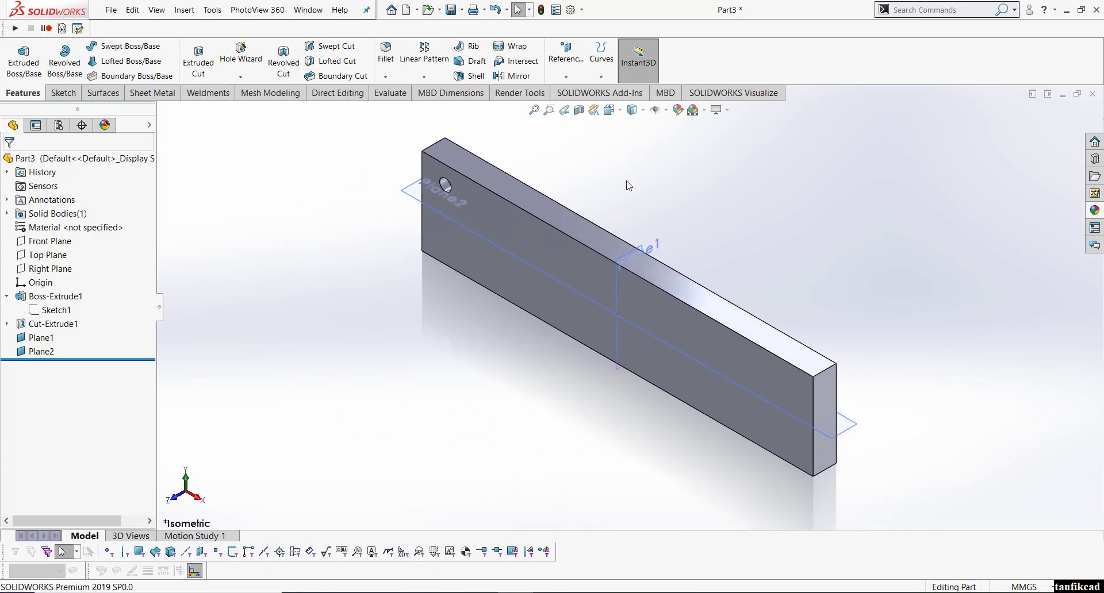
{"action": "left_click", "coordinate": [514, 76]}
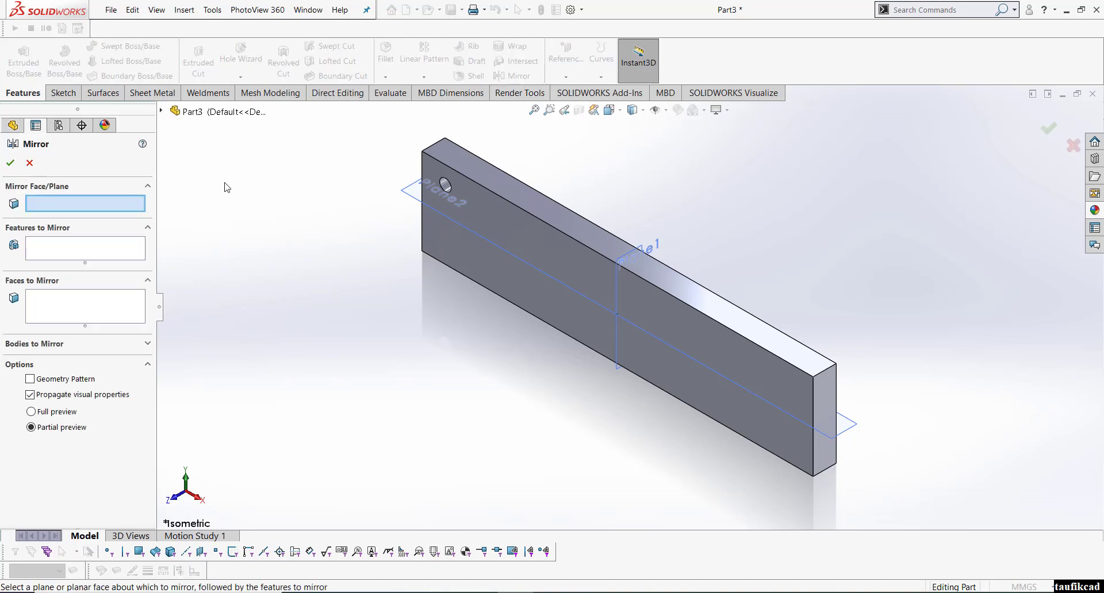
Drop the Plane1 mirror and open a new empty Sketch3 on Plane1
{"action": "left_click", "coordinate": [616, 298]}
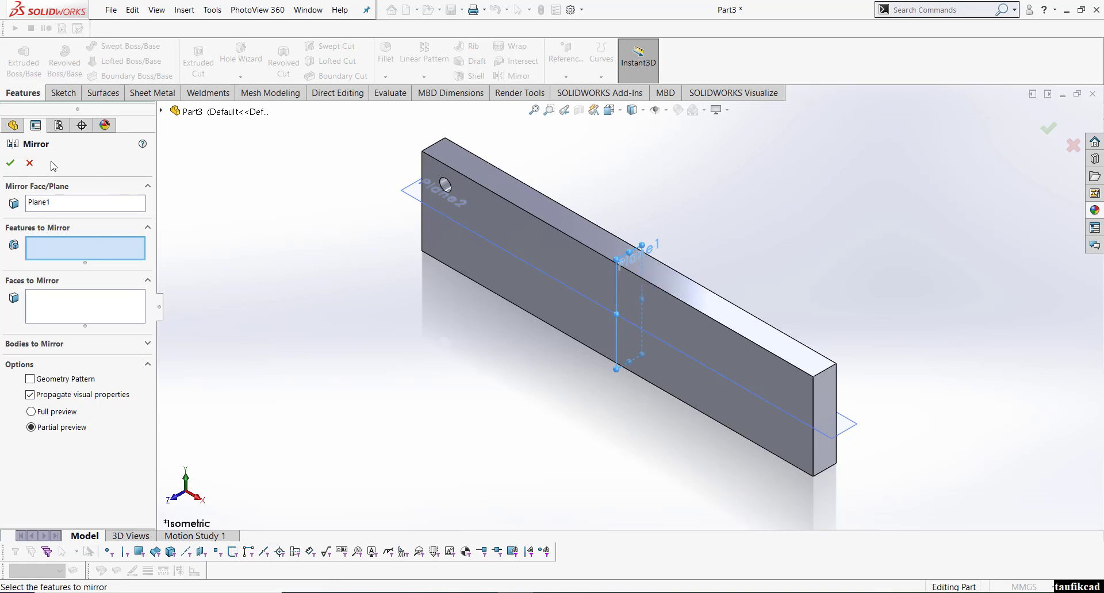
{"action": "left_click", "coordinate": [30, 163]}
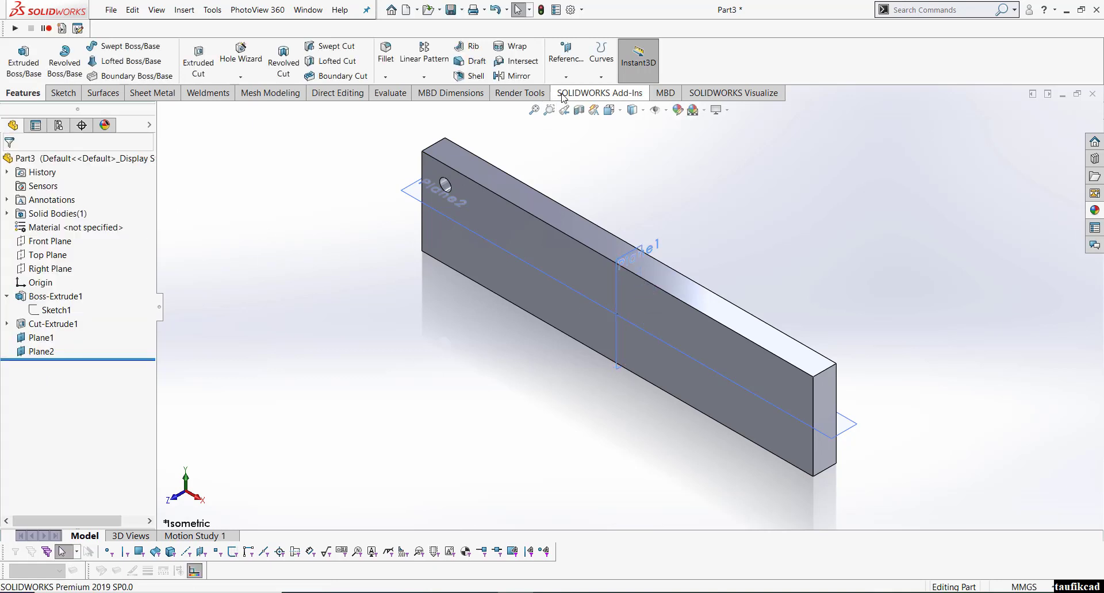
{"action": "right_click", "coordinate": [36, 337]}
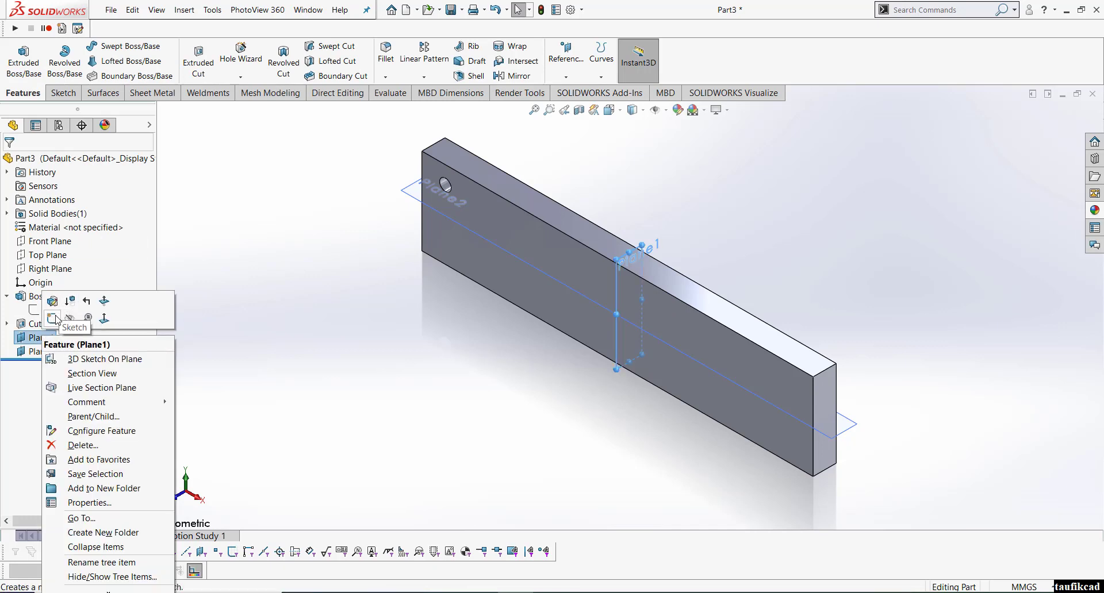
{"action": "left_click", "coordinate": [296, 345]}
{"action": "left_click", "coordinate": [48, 339]}
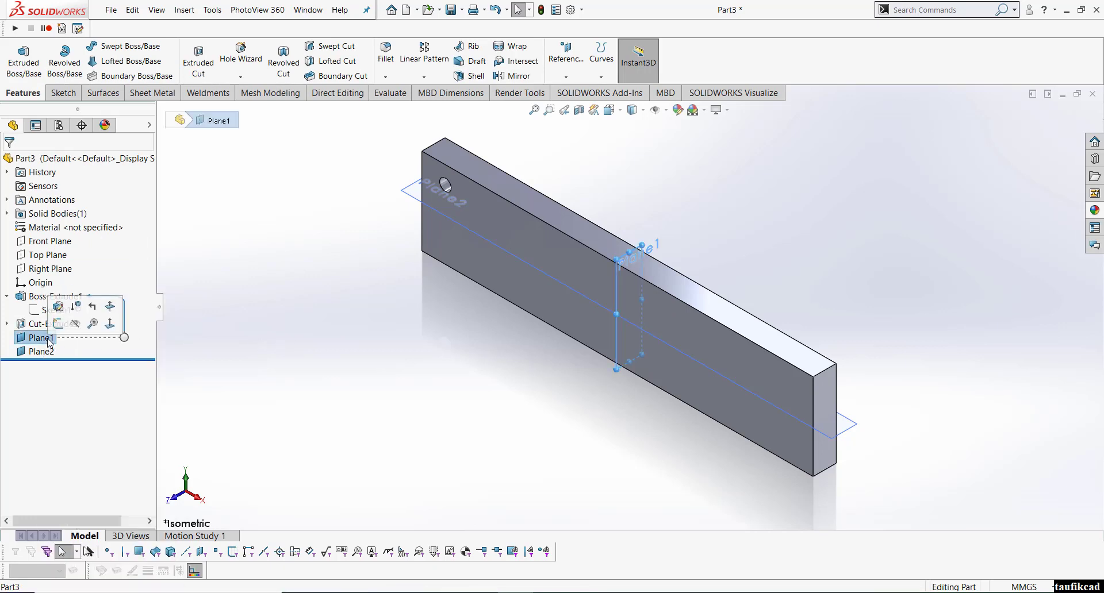
{"action": "left_click", "coordinate": [58, 324]}
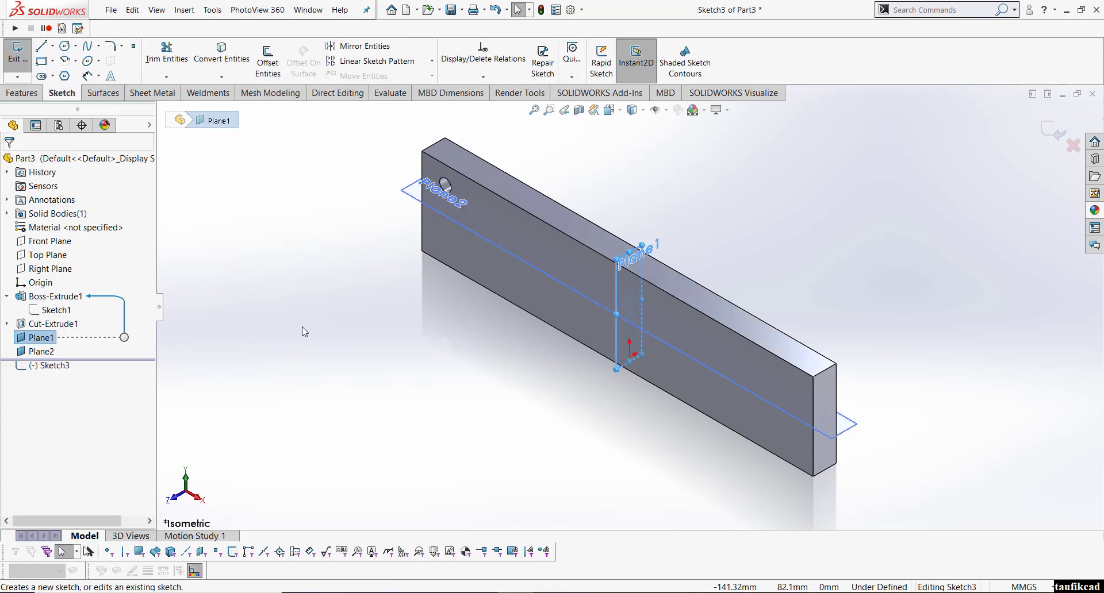
{"action": "right_click", "coordinate": [47, 341]}
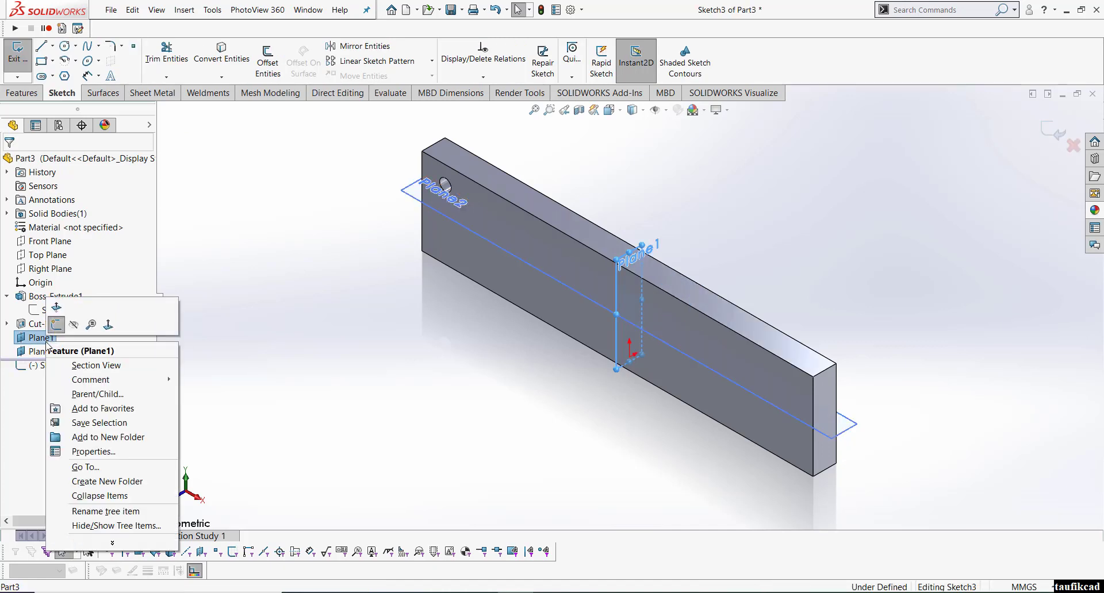
{"action": "key", "text": "Escape"}
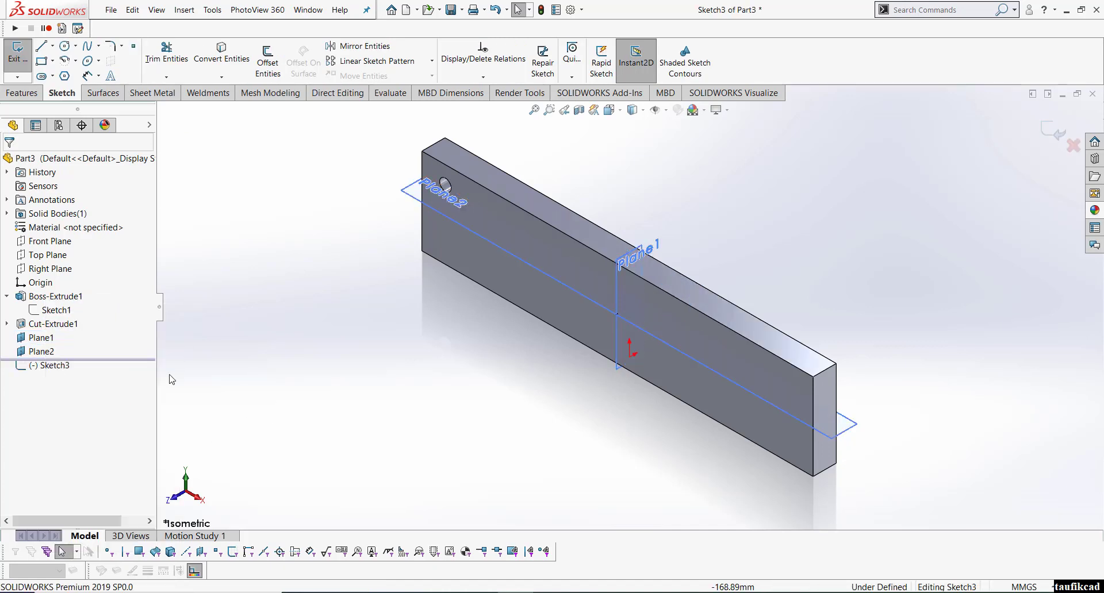
Discard the empty sketch and rename Plane1 to 'test plane A'
{"action": "left_click", "coordinate": [1052, 130]}
{"action": "left_click", "coordinate": [42, 338]}
{"action": "right_click", "coordinate": [42, 339]}
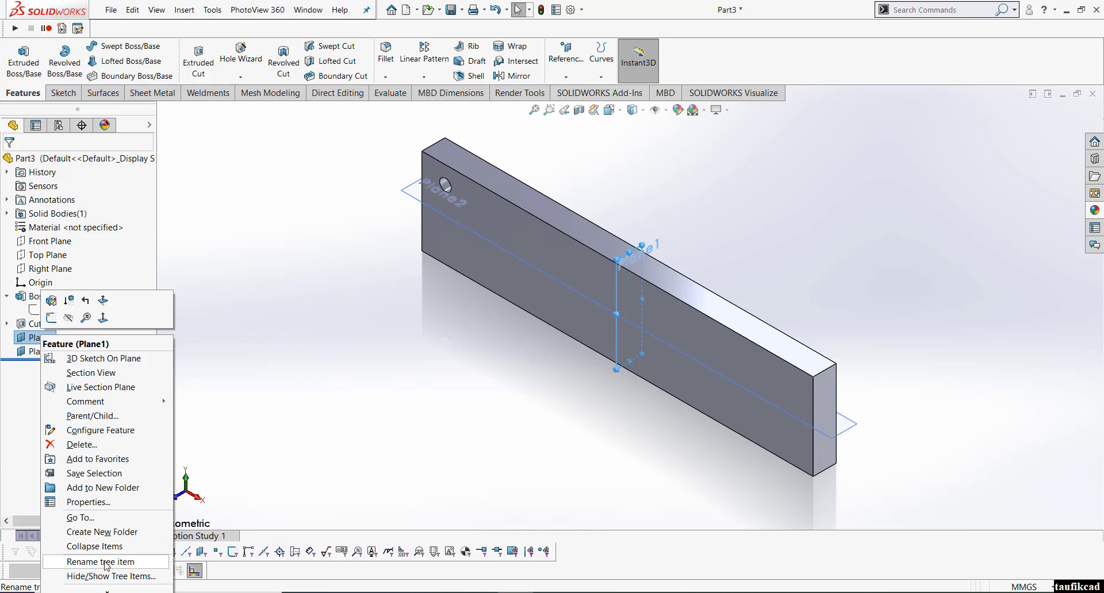
{"action": "left_click", "coordinate": [107, 566]}
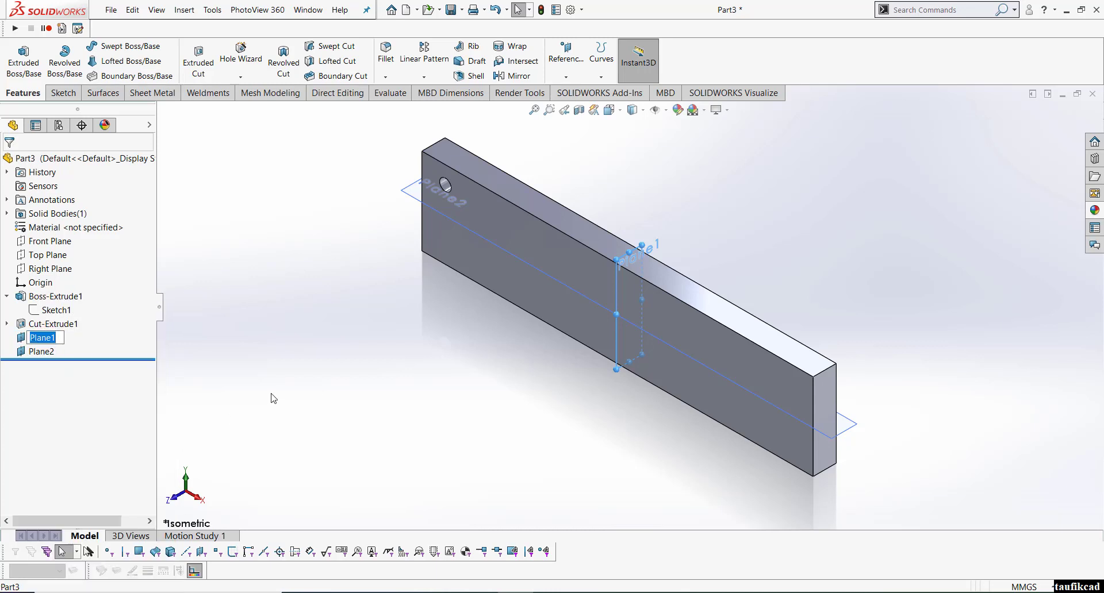
{"action": "type", "text": "test p"}
{"action": "key", "text": "Return"}
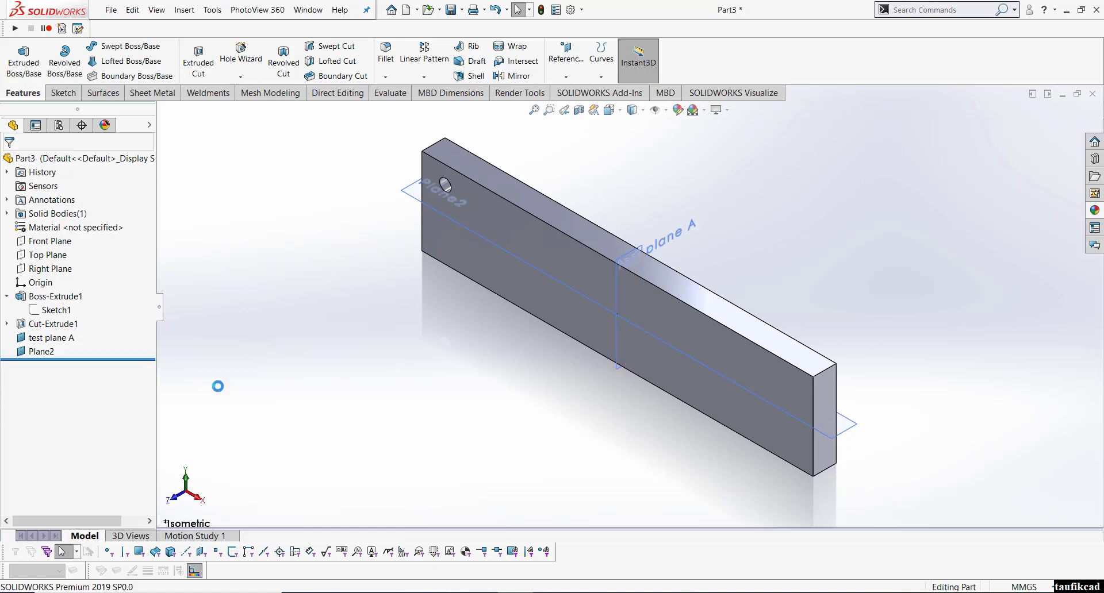
Rename Plane2 to 'test plane b' and clear the selection
{"action": "left_click", "coordinate": [40, 350]}
{"action": "right_click", "coordinate": [40, 350]}
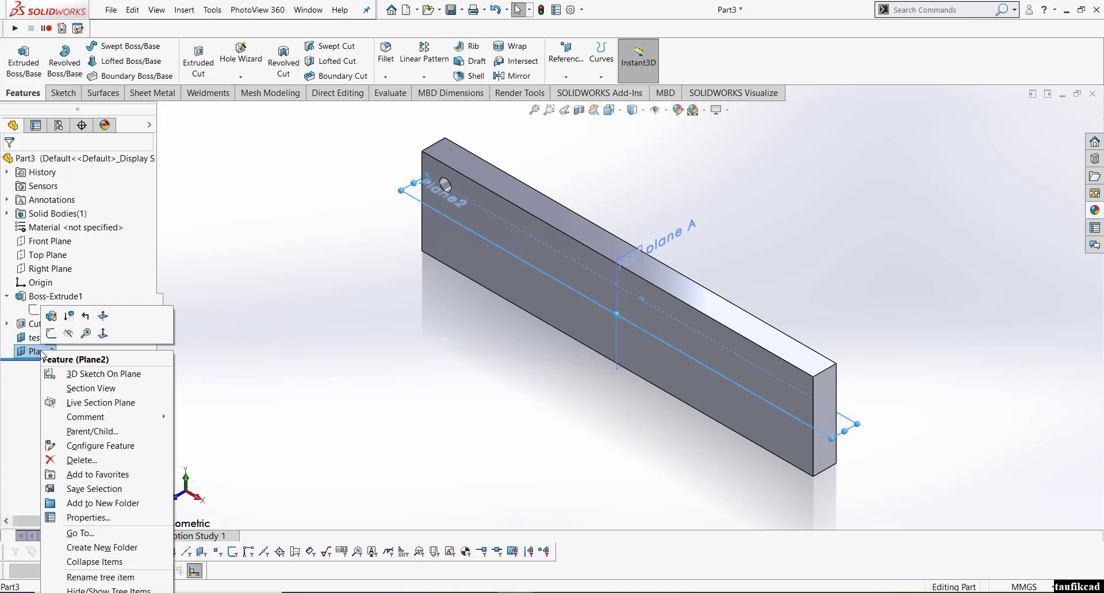
{"action": "left_click", "coordinate": [89, 577]}
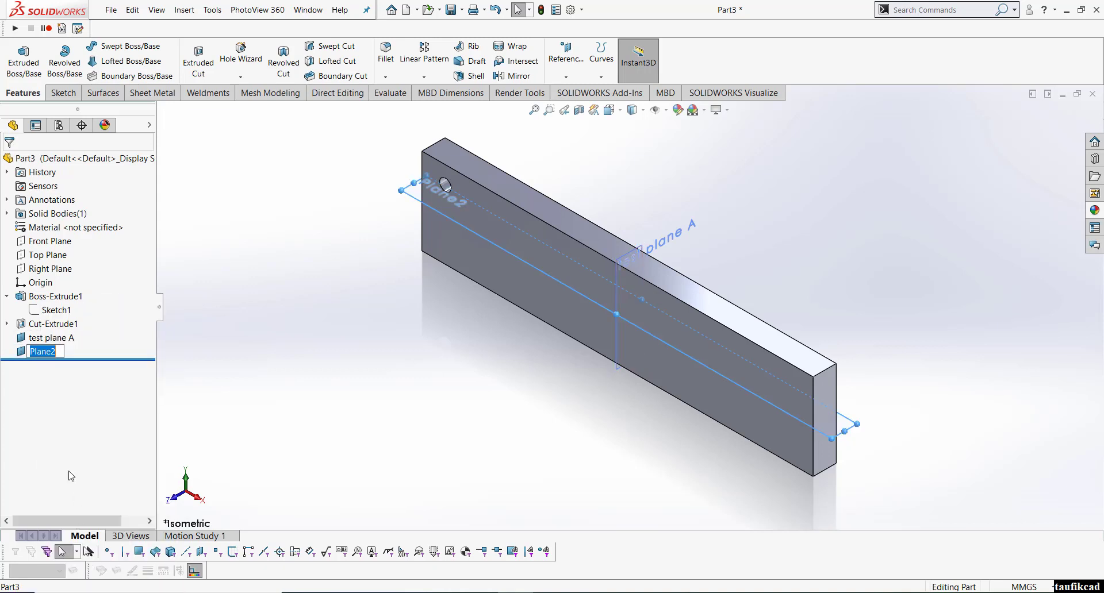
{"action": "type", "text": "test p"}
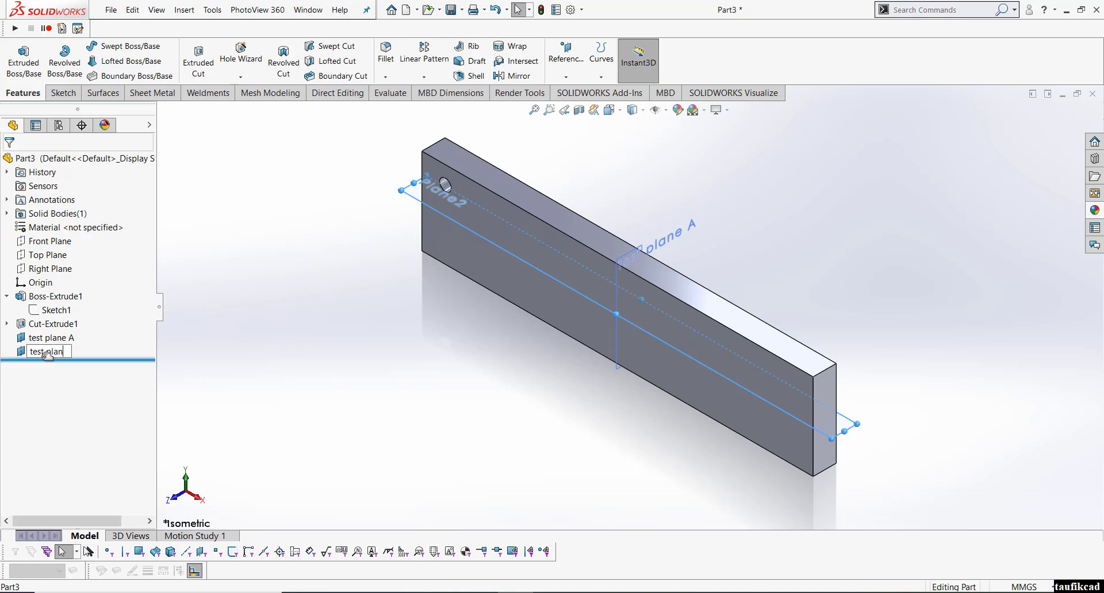
{"action": "type", "text": "e b"}
{"action": "key", "text": "Return"}
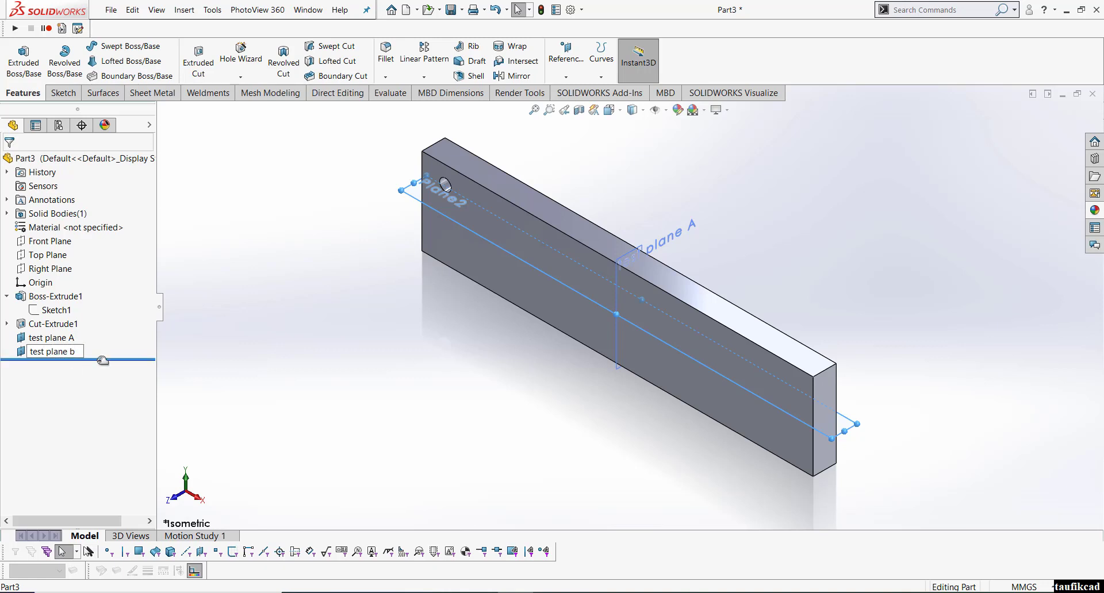
{"action": "left_click", "coordinate": [55, 339]}
{"action": "right_click", "coordinate": [55, 338]}
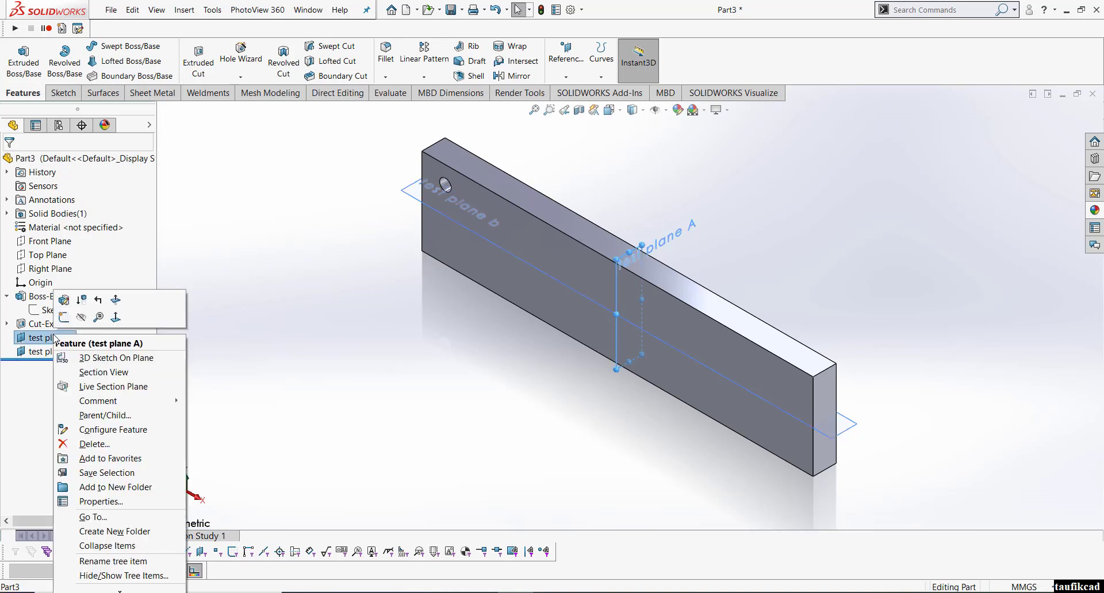
{"action": "left_click", "coordinate": [262, 361]}
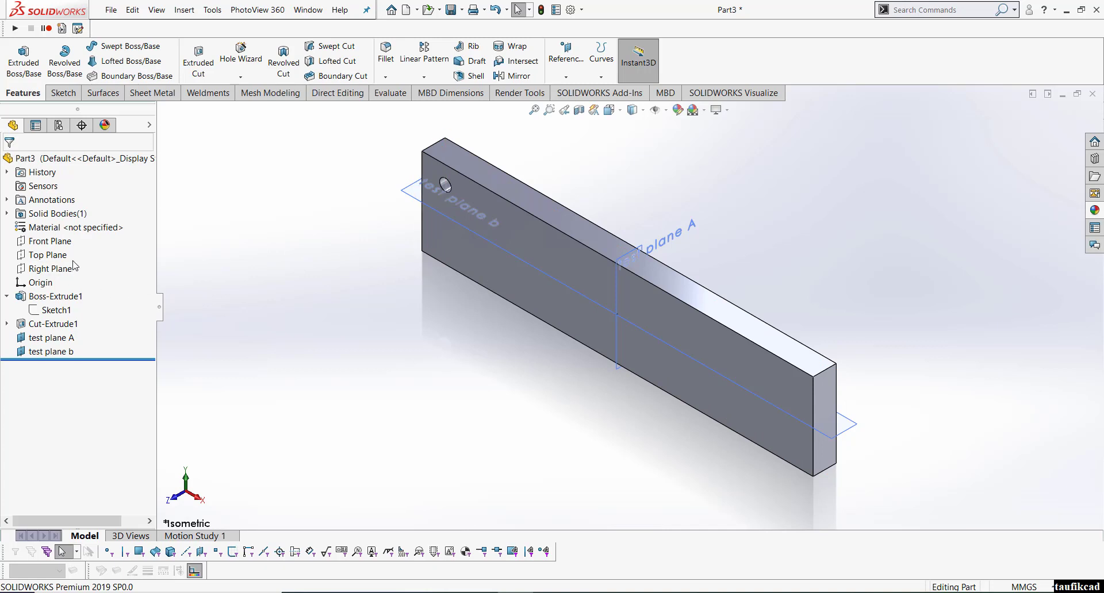
{"action": "left_click", "coordinate": [50, 314]}
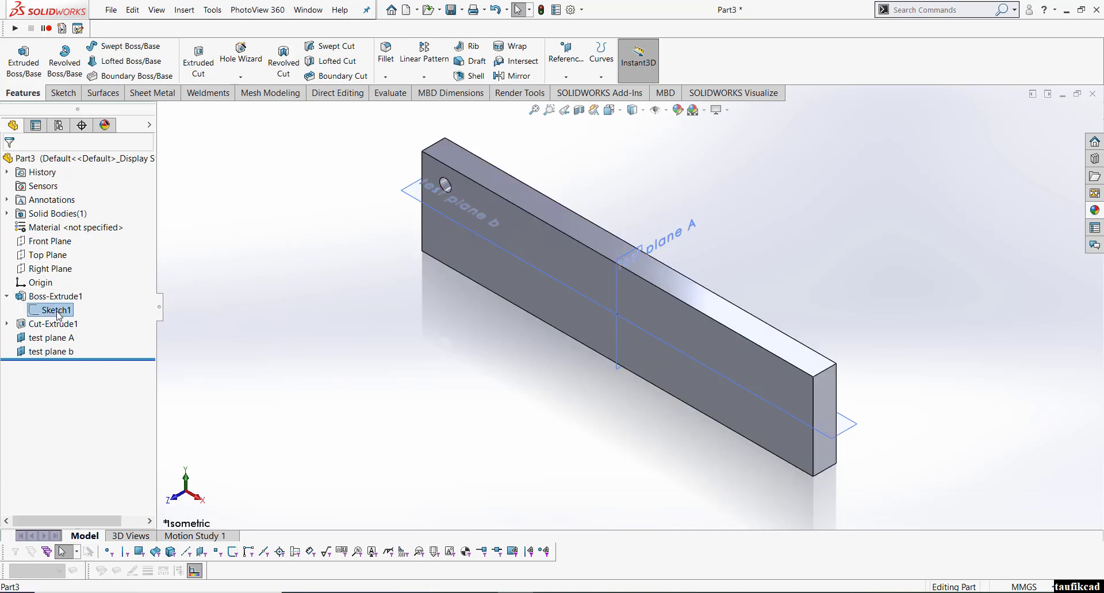
{"action": "left_click", "coordinate": [66, 275]}
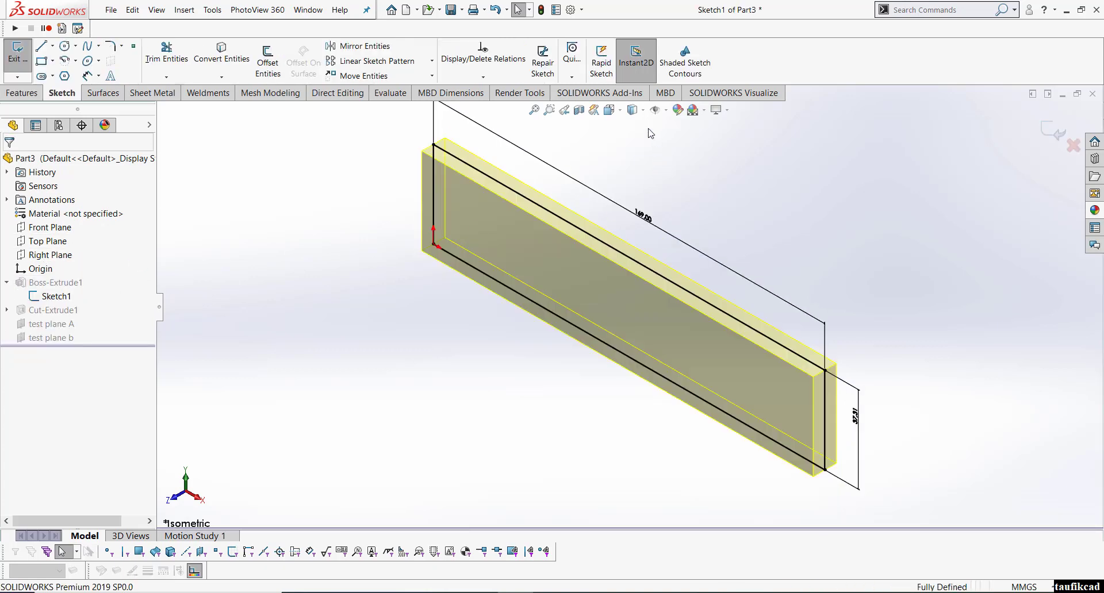
{"action": "left_click", "coordinate": [632, 110]}
{"action": "left_click", "coordinate": [616, 198]}
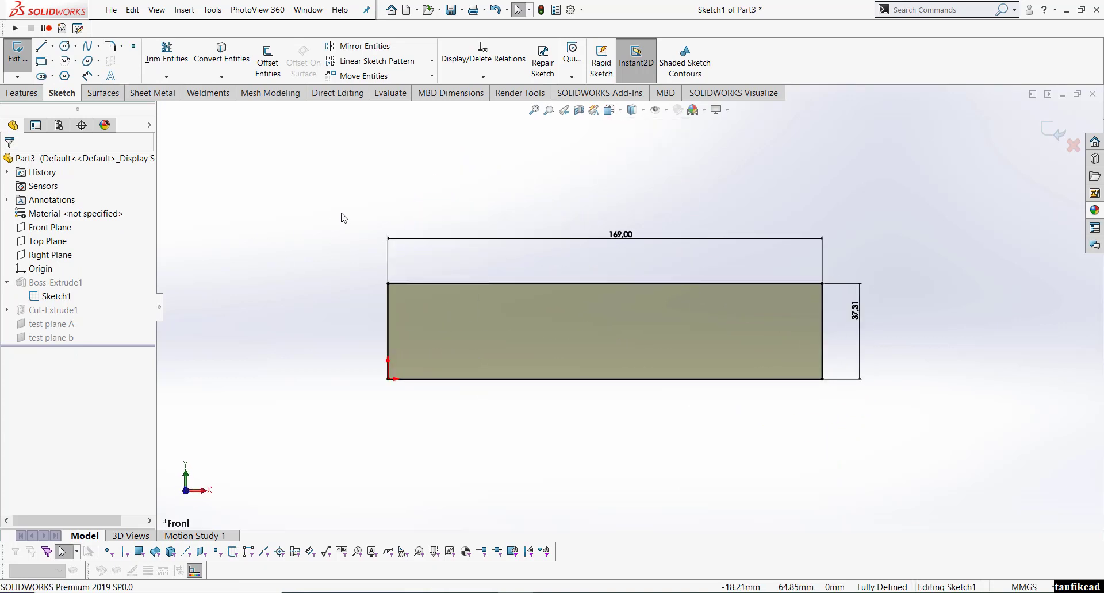
{"action": "left_click", "coordinate": [610, 109]}
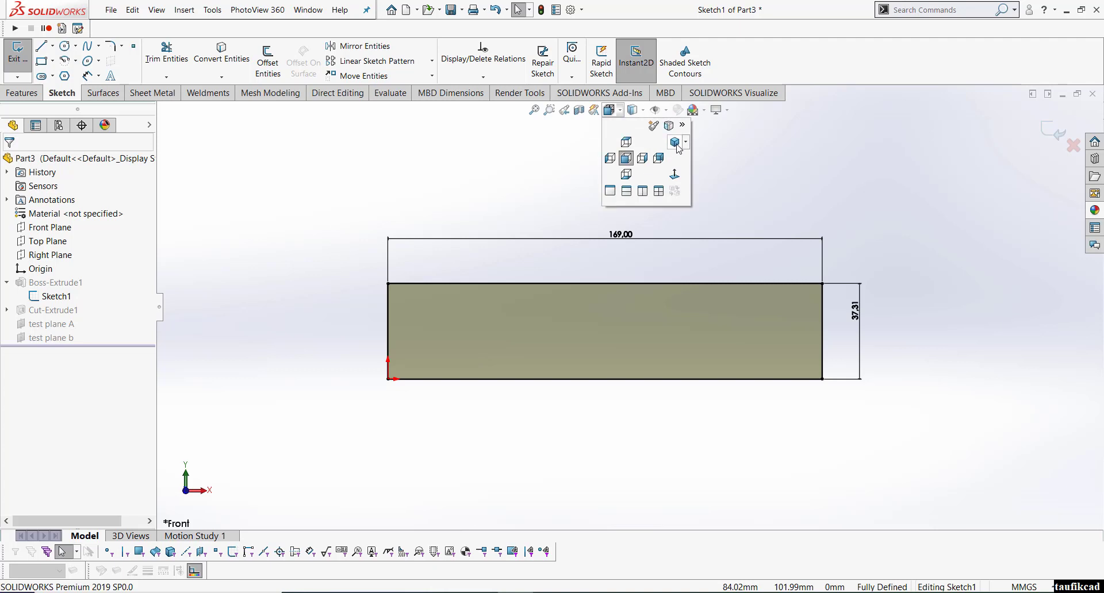
{"action": "left_click", "coordinate": [678, 146]}
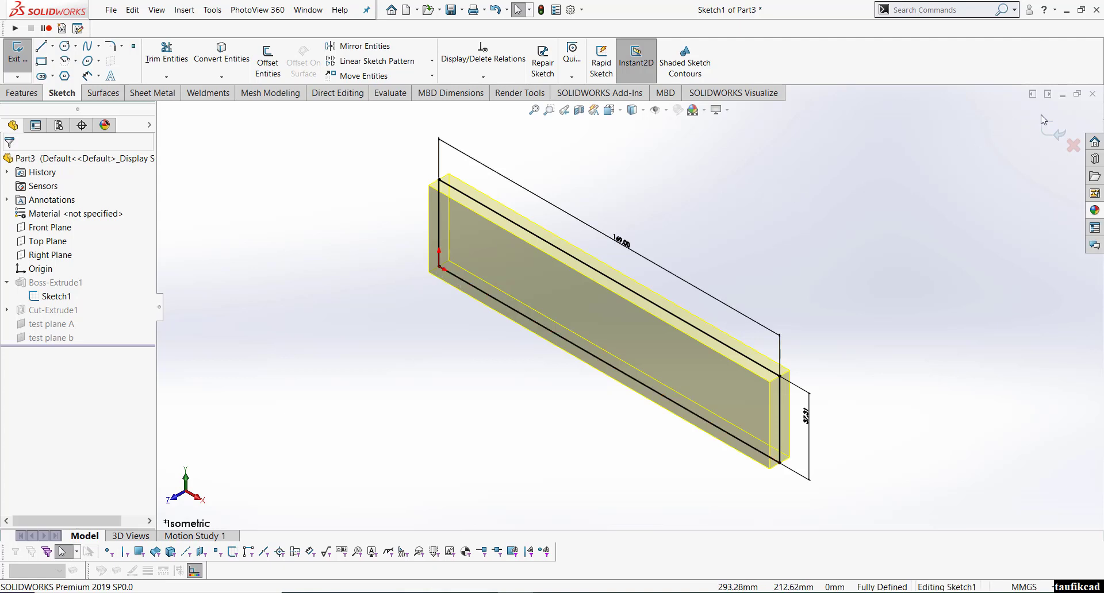
{"action": "left_click", "coordinate": [1032, 137]}
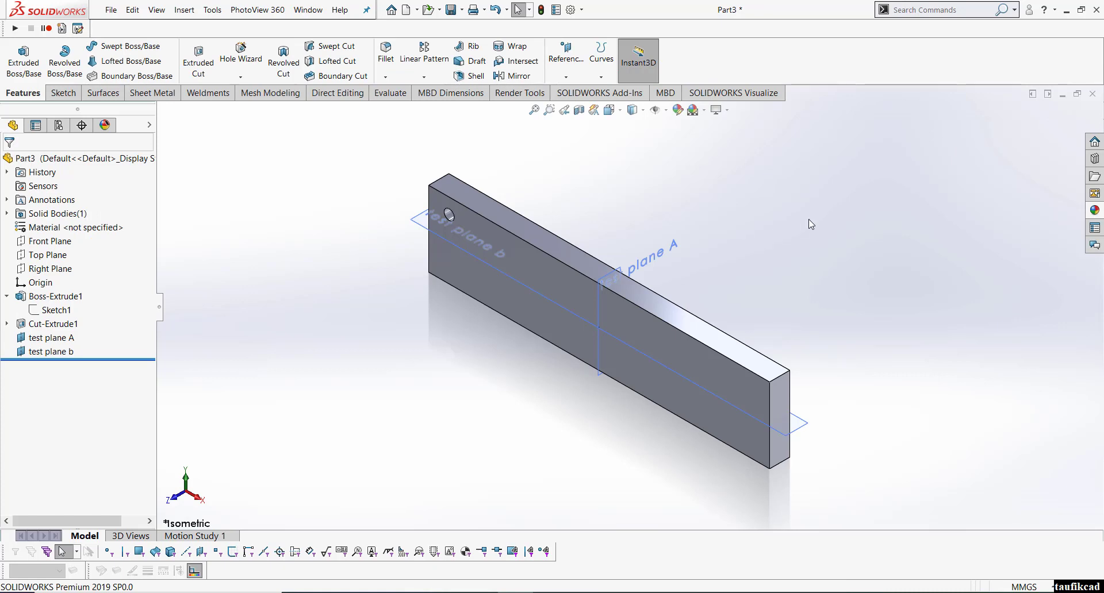
{"action": "scroll", "coordinate": [745, 252], "scroll_direction": "down", "scroll_amount": 2}
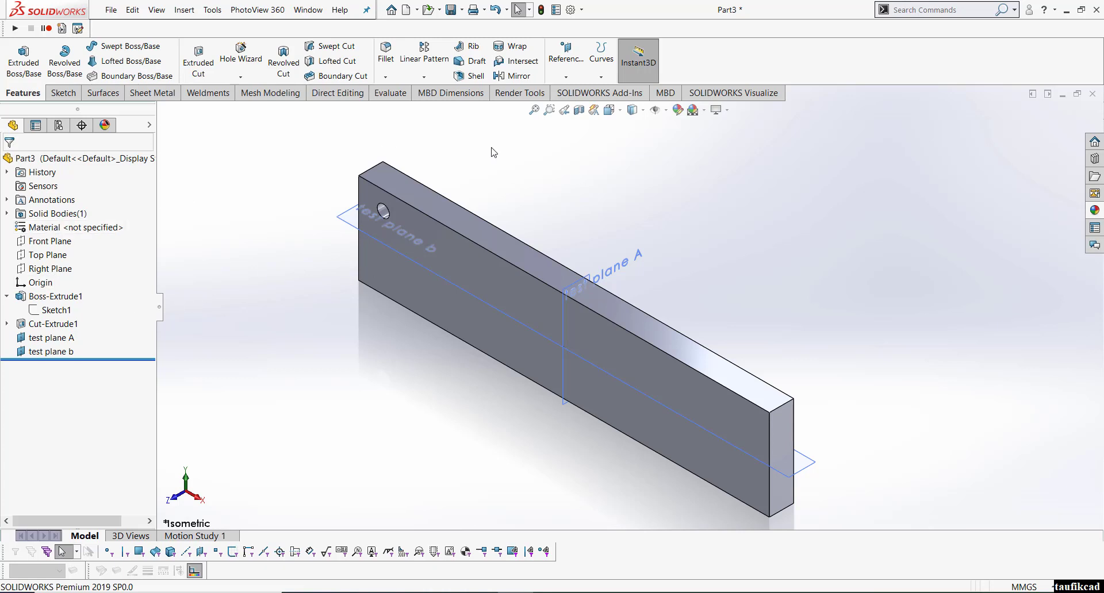
{"action": "left_click", "coordinate": [566, 61]}
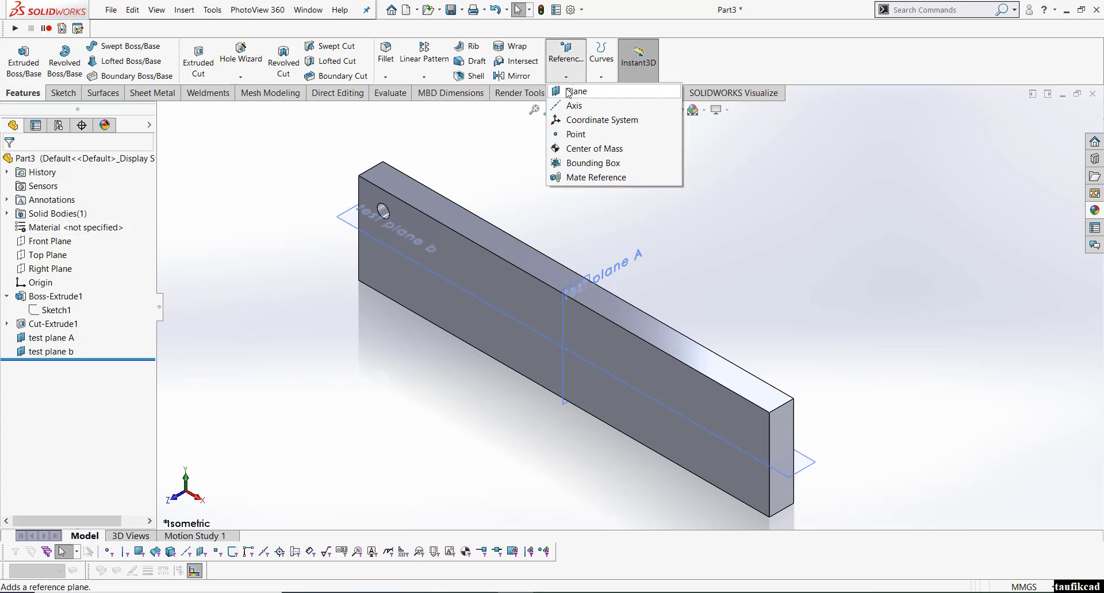
{"action": "left_click", "coordinate": [568, 92]}
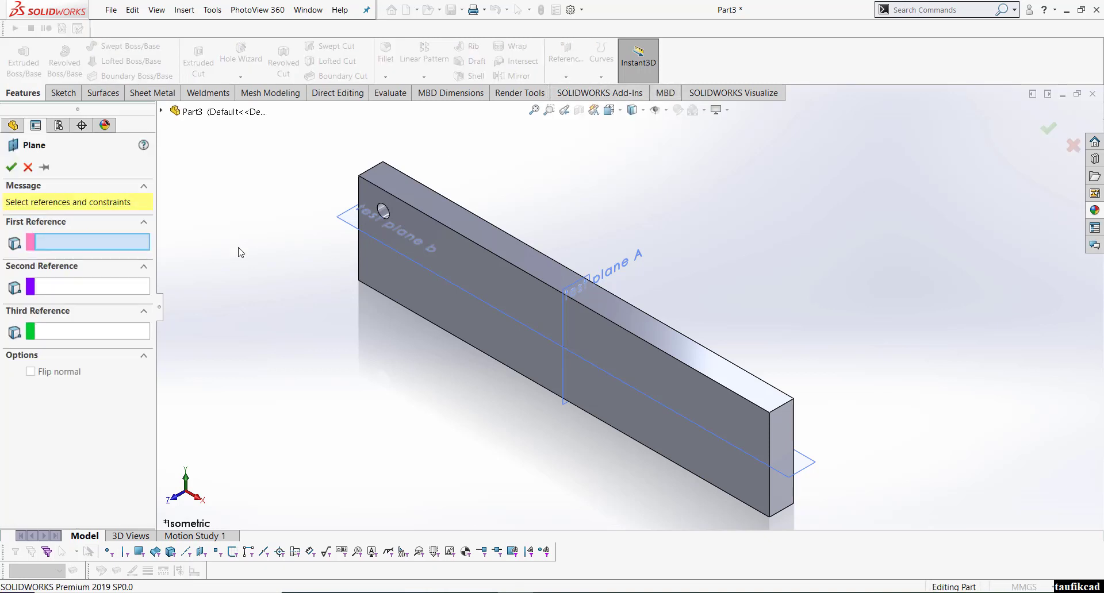
{"action": "left_click", "coordinate": [345, 223]}
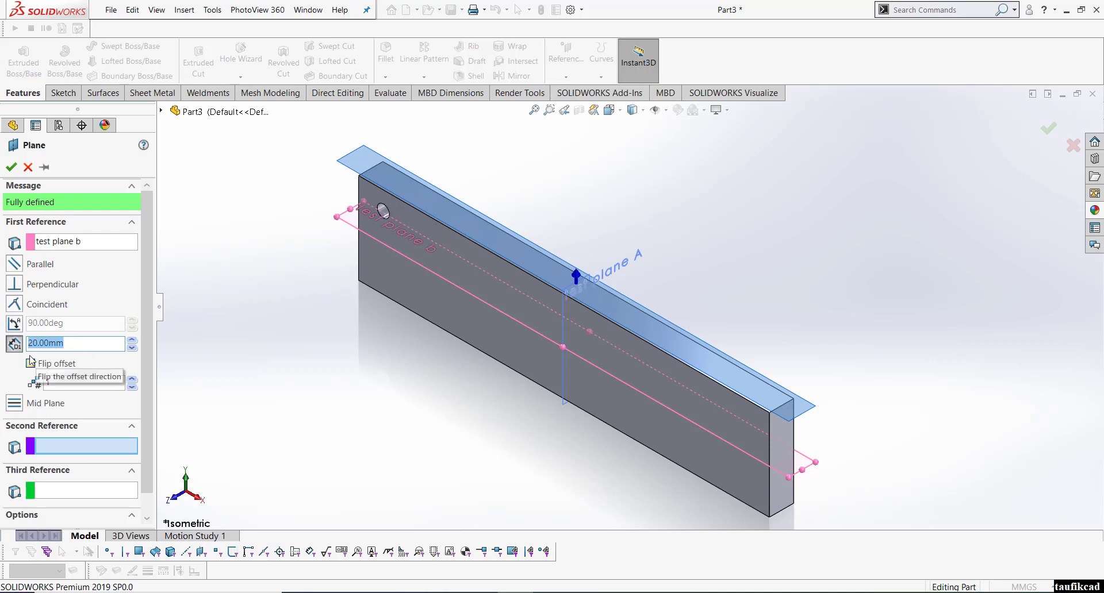
{"action": "left_click", "coordinate": [13, 324]}
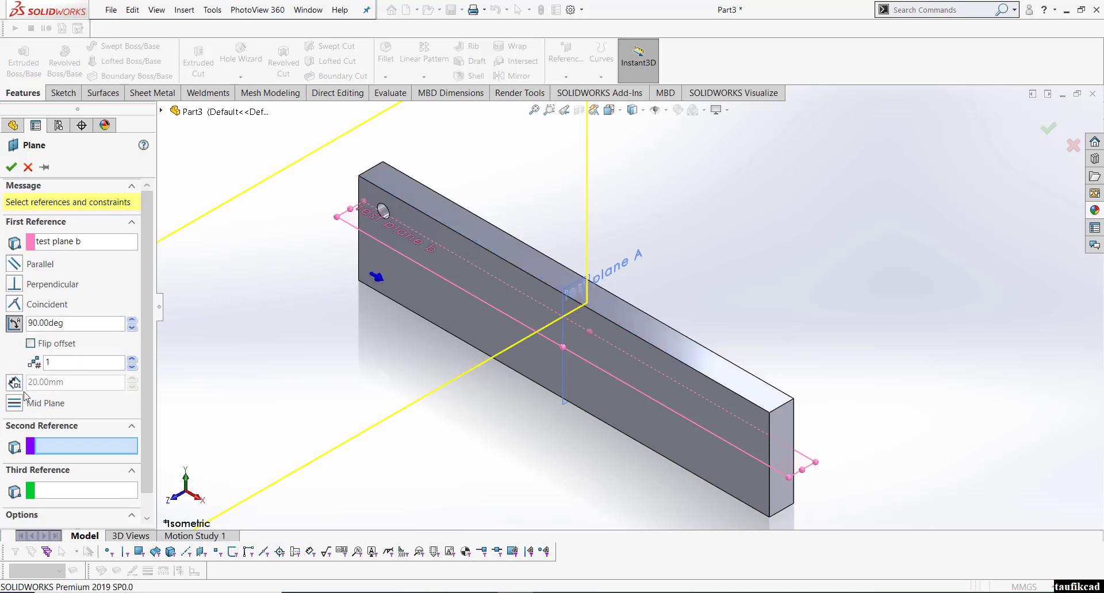
{"action": "left_click_drag", "start_coordinate": [72, 323], "coordinate": [18, 336]}
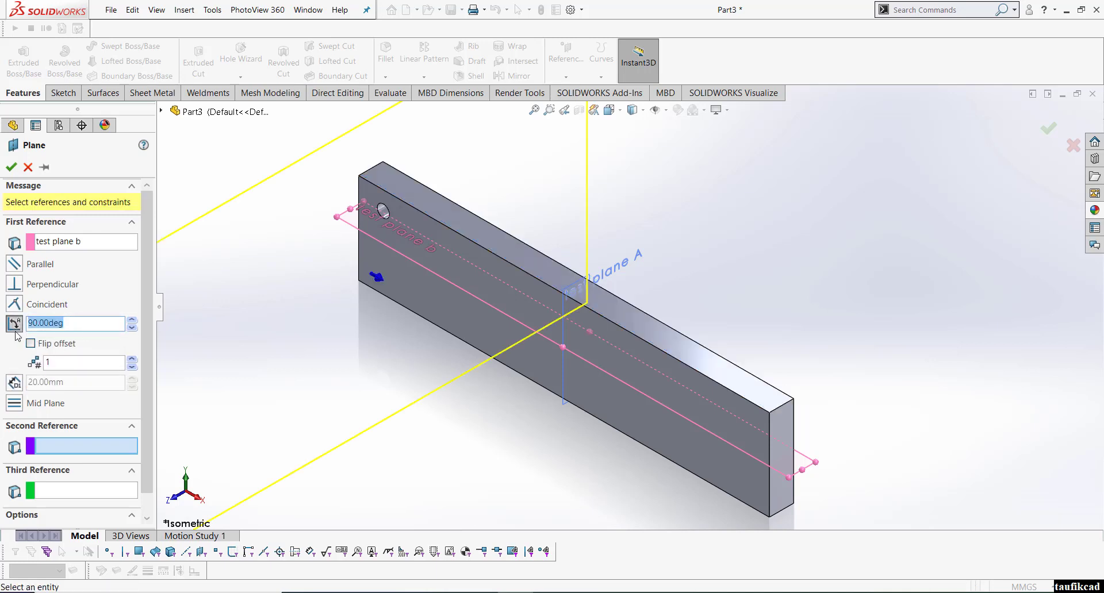
{"action": "type", "text": "45"}
{"action": "left_click", "coordinate": [70, 358]}
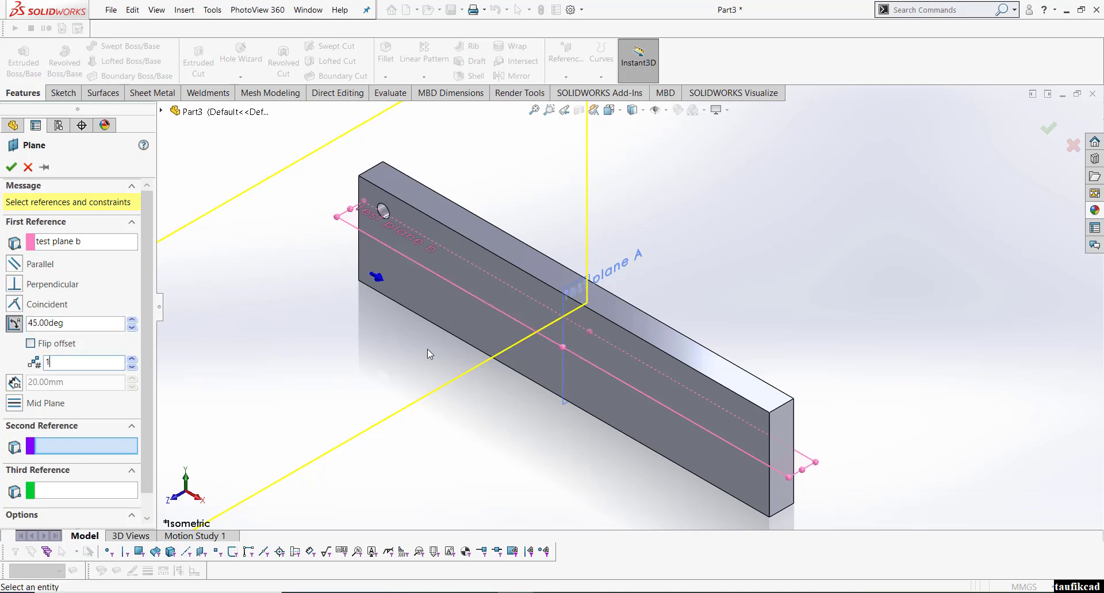
{"action": "middle_click_drag", "start_coordinate": [463, 330], "coordinate": [332, 294]}
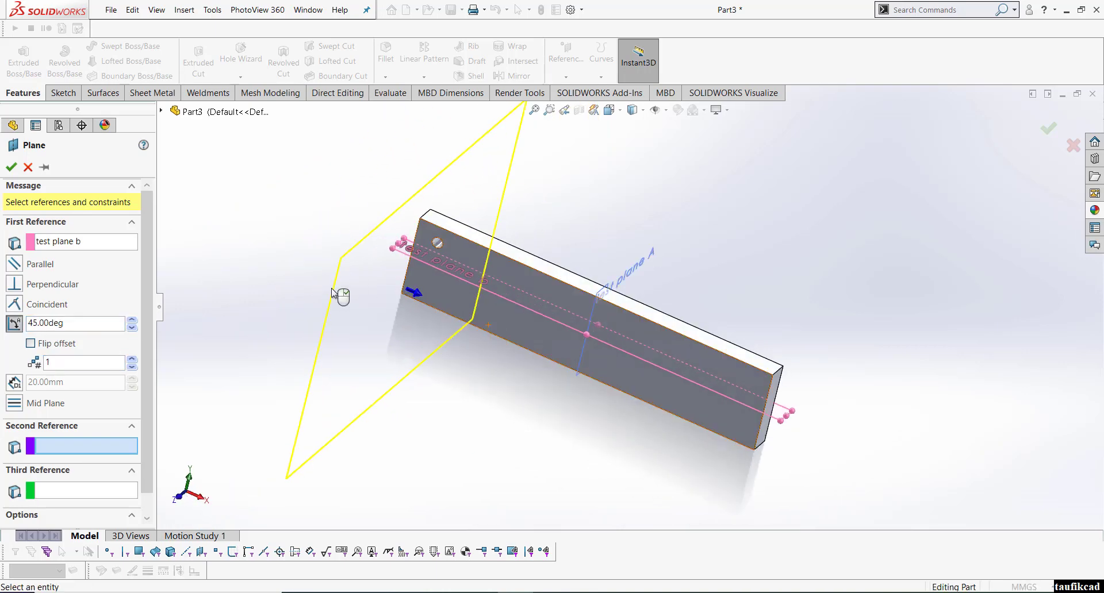
{"action": "left_click", "coordinate": [27, 167]}
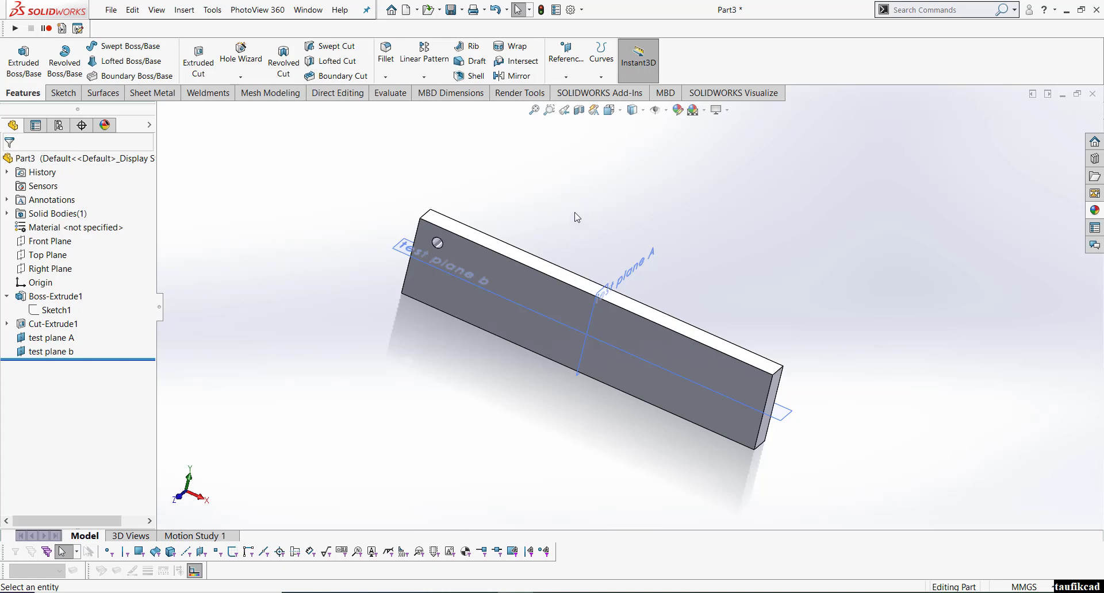
Preview a reference axis defined by test plane A and test plane b
{"action": "left_click", "coordinate": [601, 77]}
{"action": "left_click", "coordinate": [566, 78]}
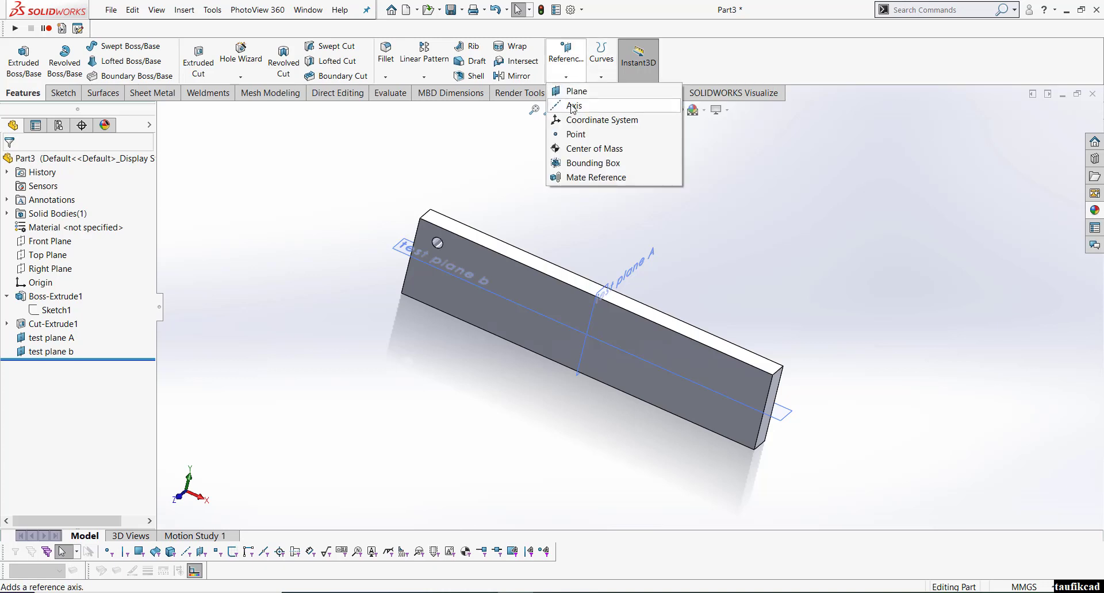
{"action": "left_click", "coordinate": [572, 105]}
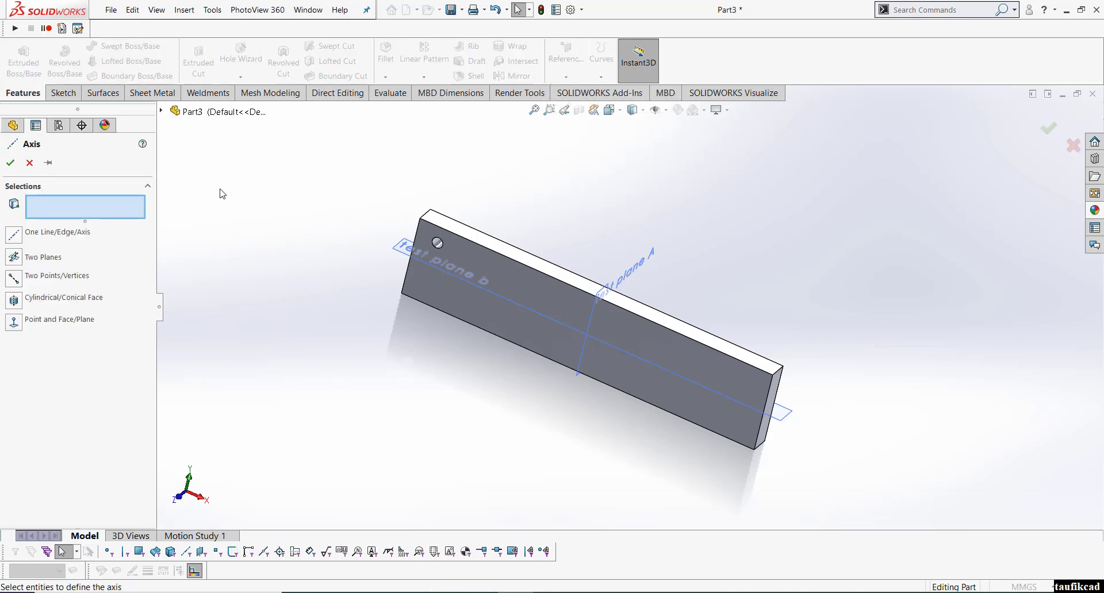
{"action": "left_click", "coordinate": [14, 259]}
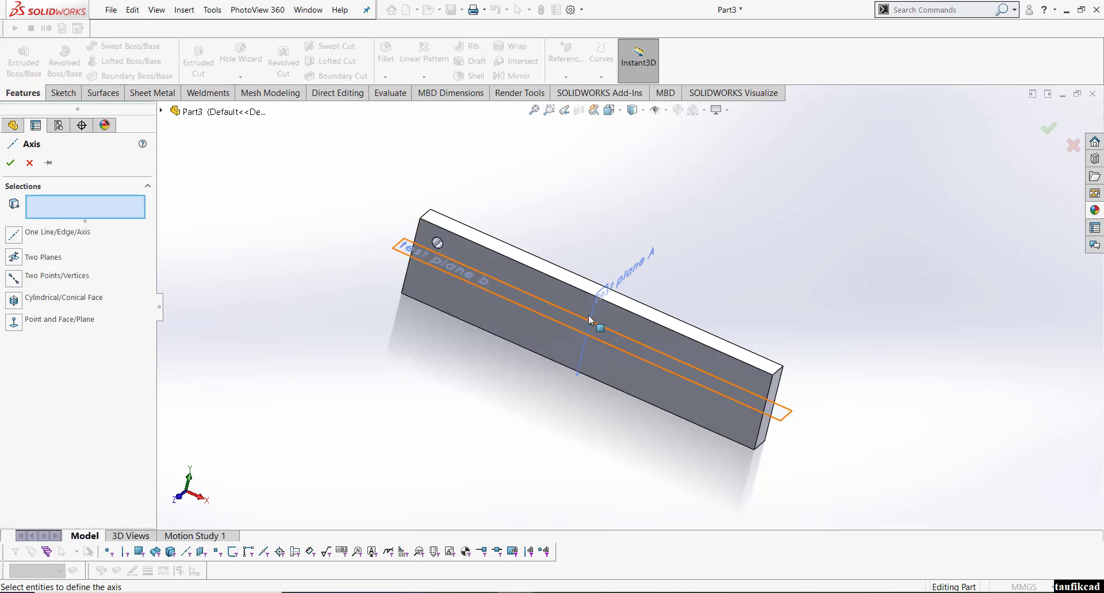
{"action": "left_click", "coordinate": [596, 322]}
{"action": "left_click", "coordinate": [552, 320]}
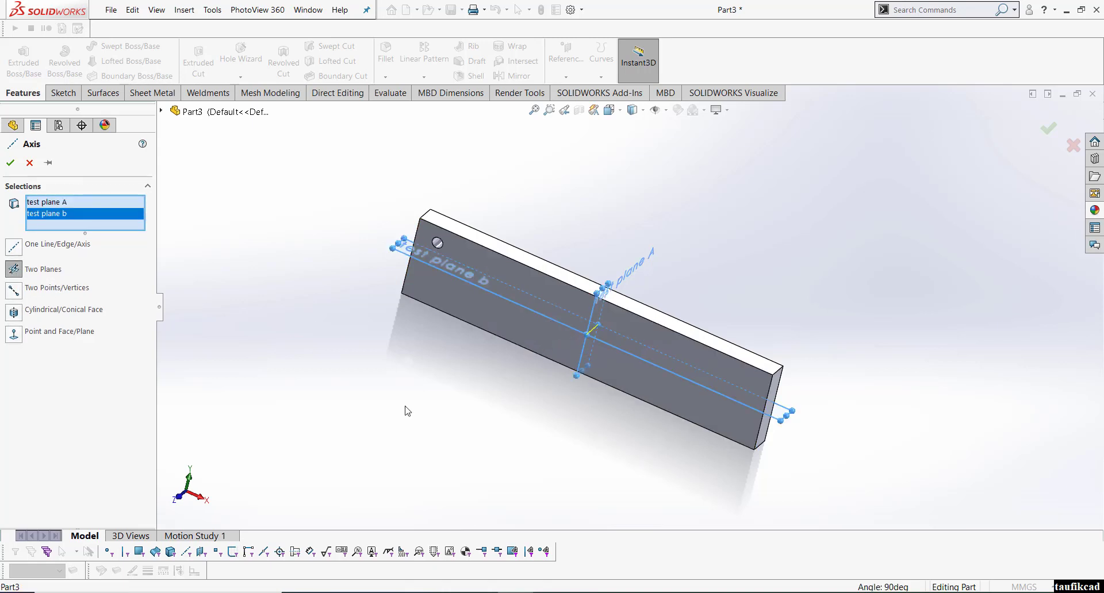
Cancel the axis, return to the isometric view, and start a Mirror feature instead
{"action": "middle_click_drag", "start_coordinate": [411, 397], "coordinate": [381, 414]}
{"action": "scroll", "coordinate": [598, 323], "scroll_direction": "down", "scroll_amount": 2}
{"action": "scroll", "coordinate": [598, 323], "scroll_direction": "down", "scroll_amount": 2}
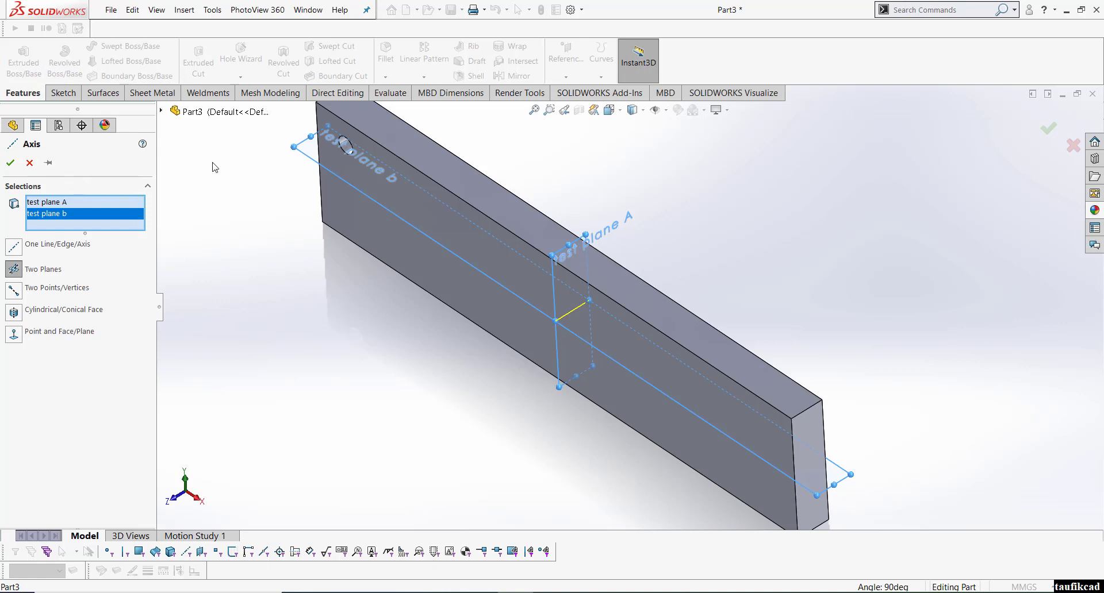
{"action": "left_click", "coordinate": [28, 164]}
{"action": "key", "text": "ctrl+7"}
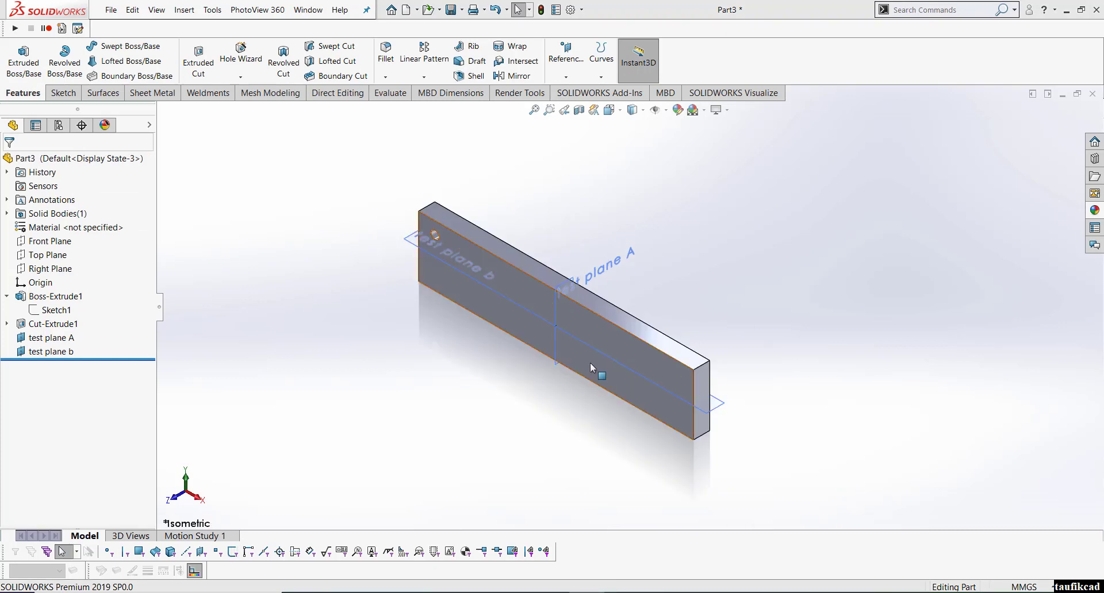
{"action": "scroll", "coordinate": [565, 274], "scroll_direction": "down", "scroll_amount": 1}
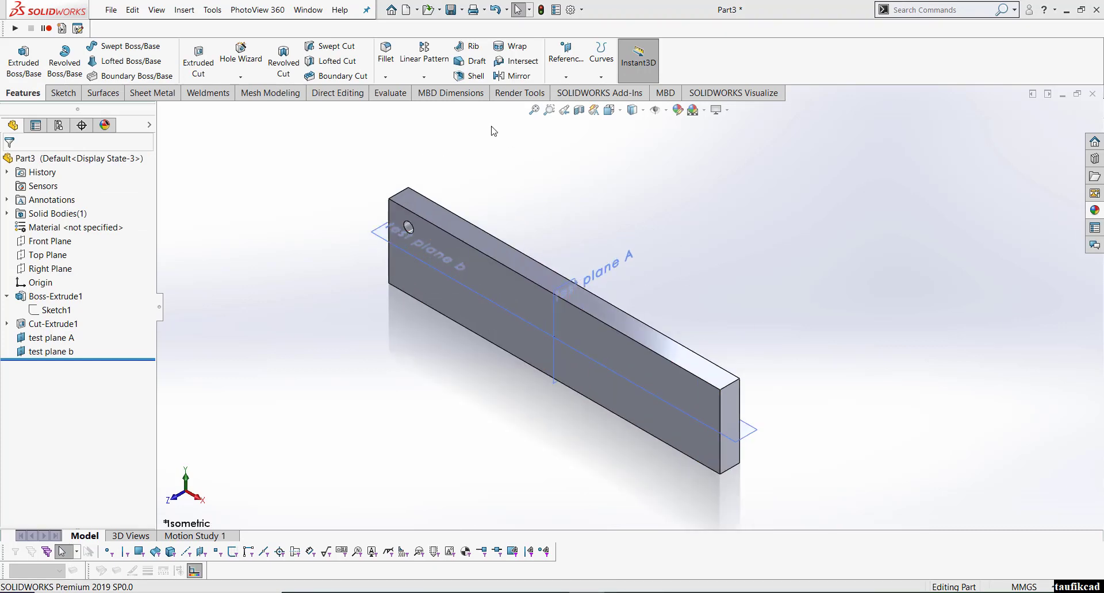
{"action": "left_click", "coordinate": [513, 76]}
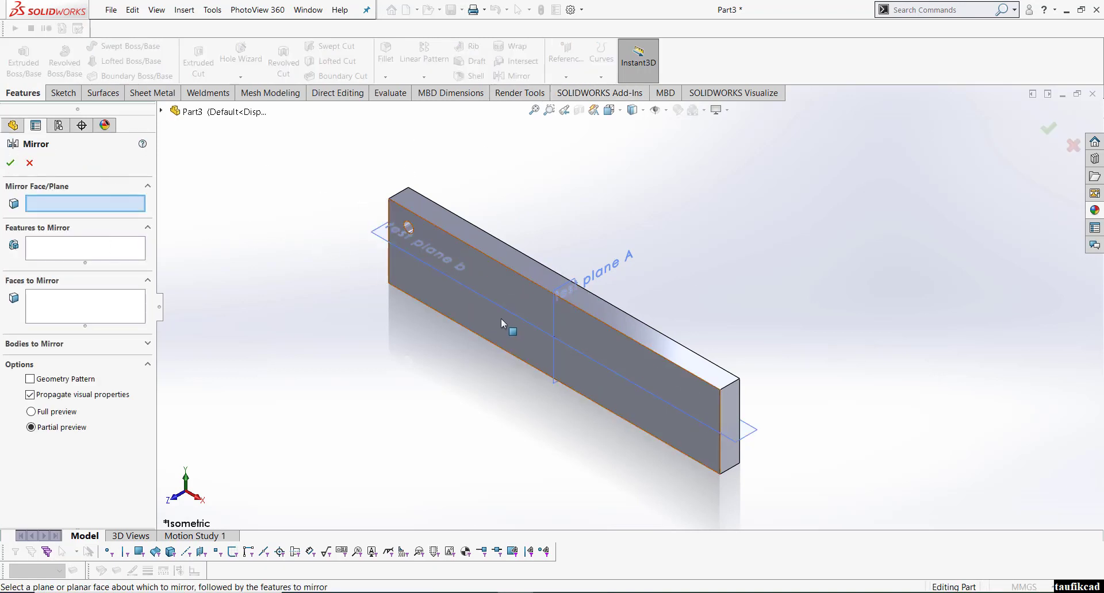
Mirror Cut-Extrude1 about test plane A to copy the hole to the far end
{"action": "left_click", "coordinate": [553, 320]}
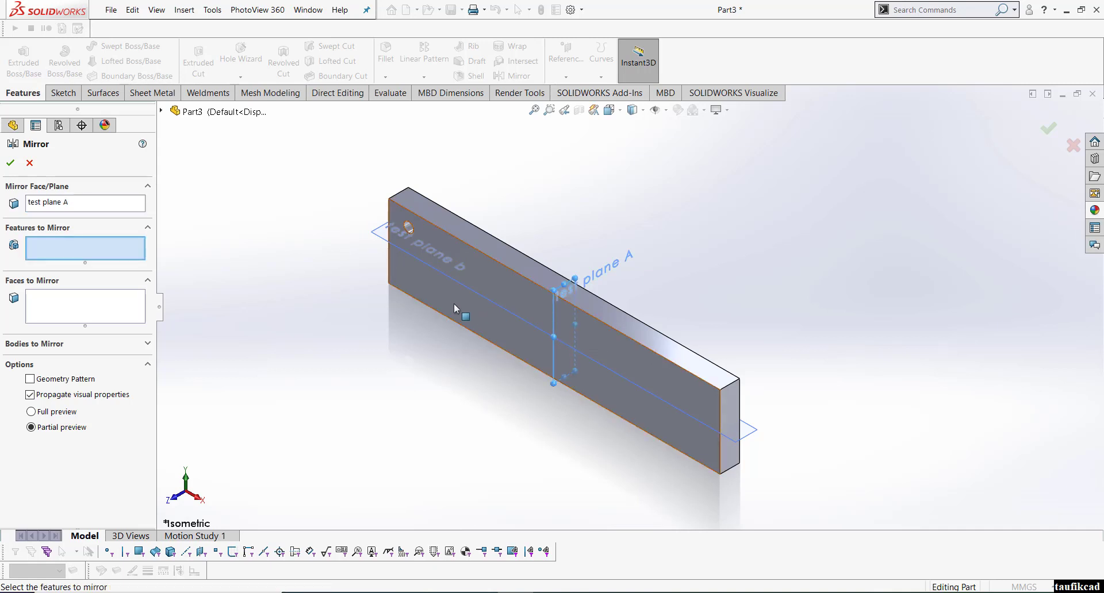
{"action": "left_click", "coordinate": [161, 111]}
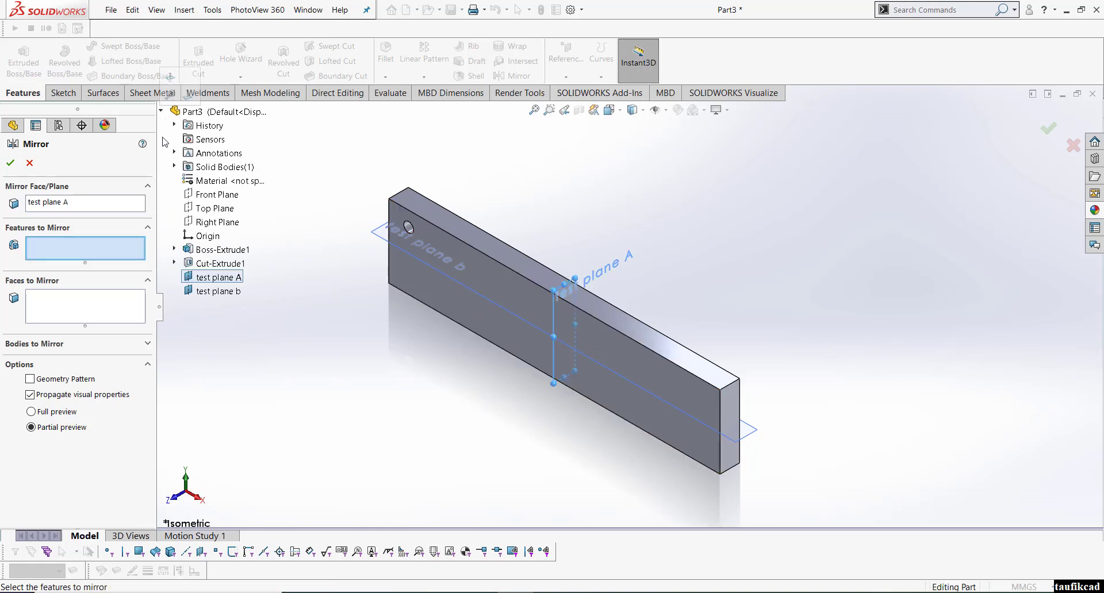
{"action": "left_click", "coordinate": [217, 266]}
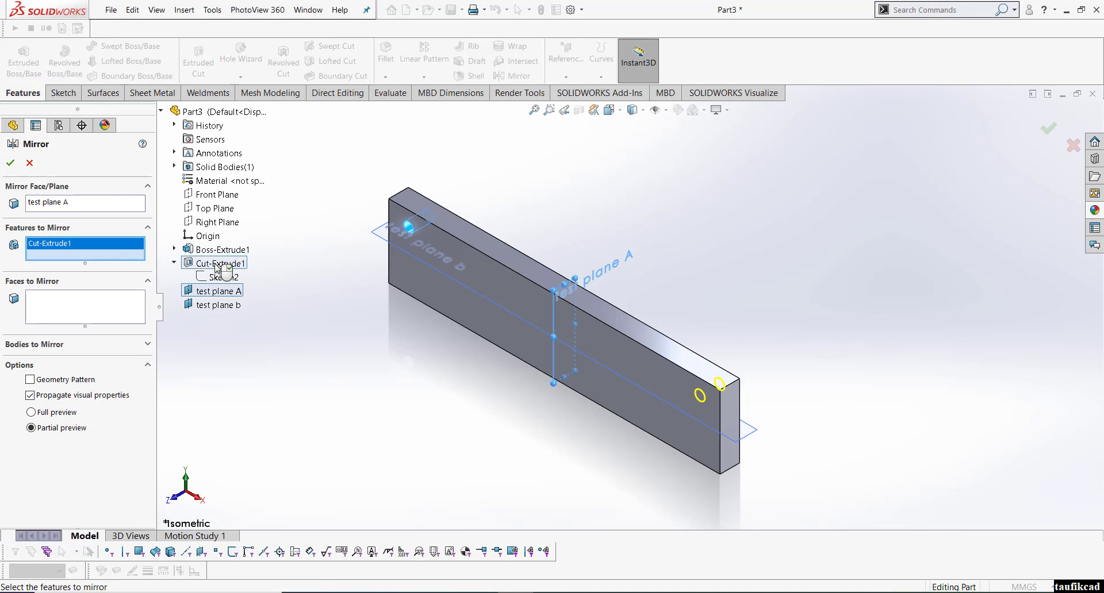
{"action": "left_click", "coordinate": [10, 163]}
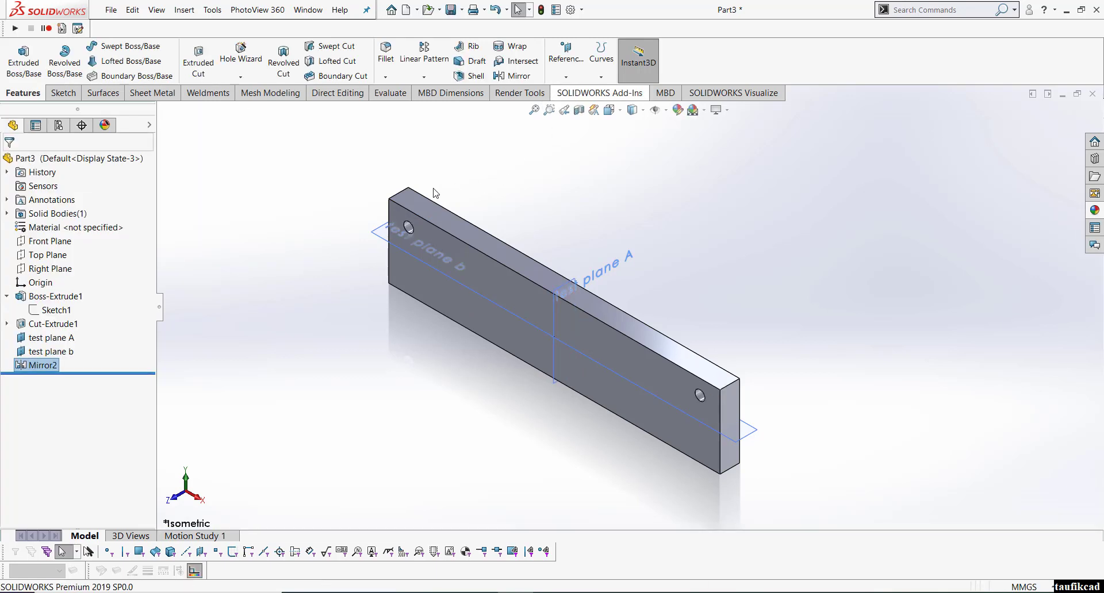
Mirror Mirror2 and Cut-Extrude1 about test plane b, giving four holes
{"action": "left_click", "coordinate": [565, 73]}
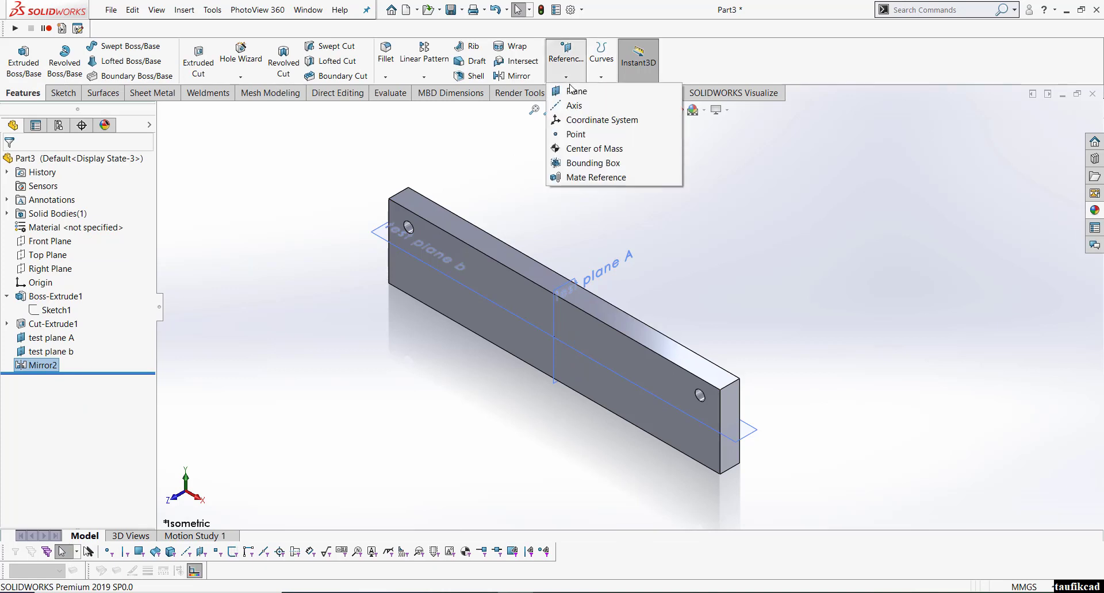
{"action": "left_click", "coordinate": [471, 169]}
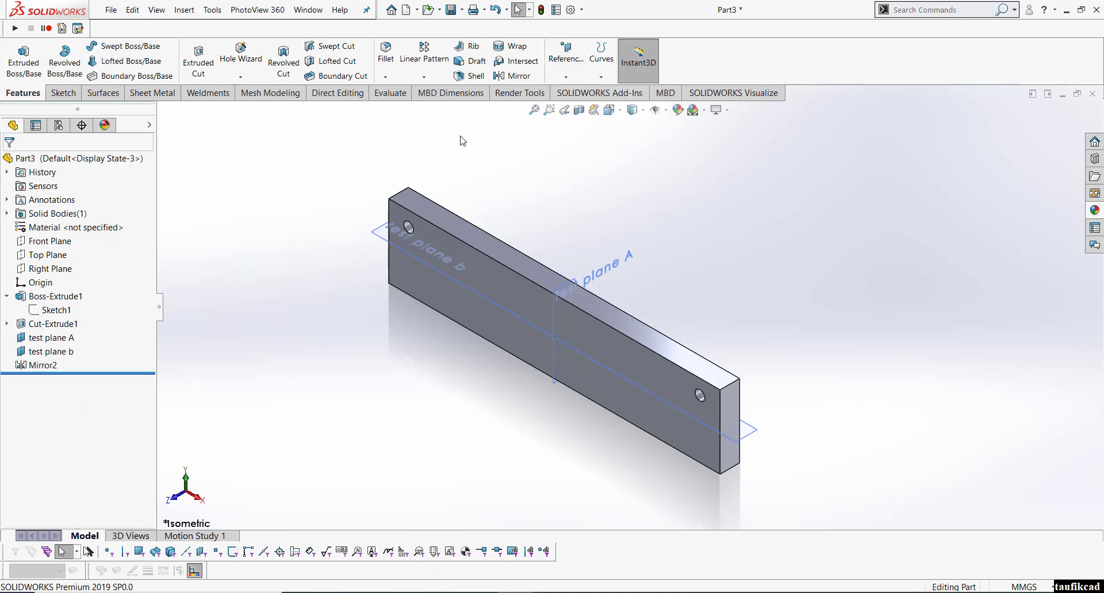
{"action": "left_click", "coordinate": [499, 81]}
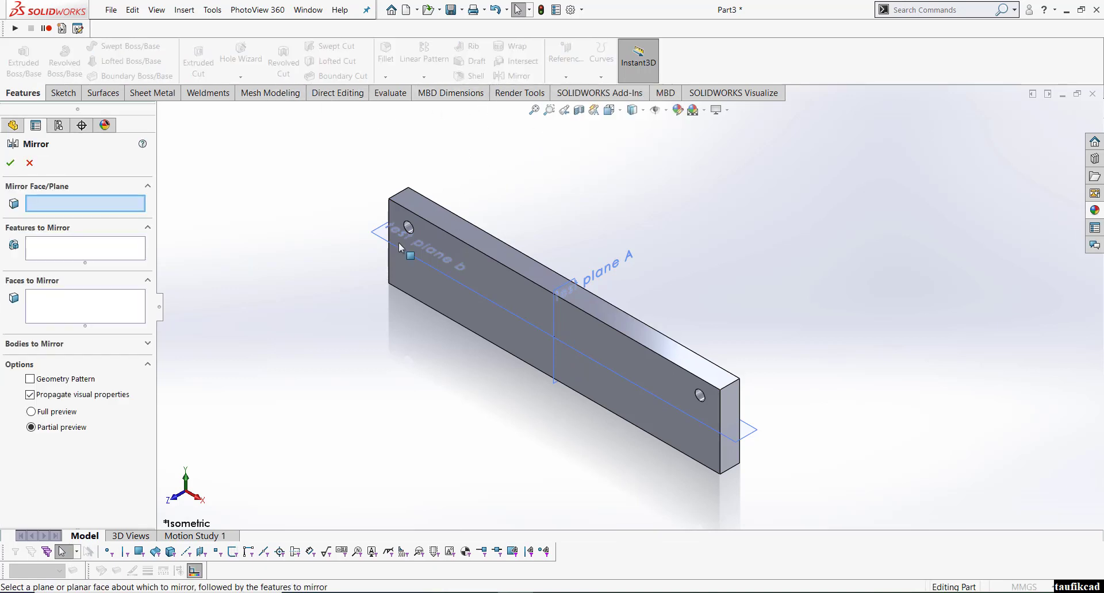
{"action": "left_click", "coordinate": [381, 241]}
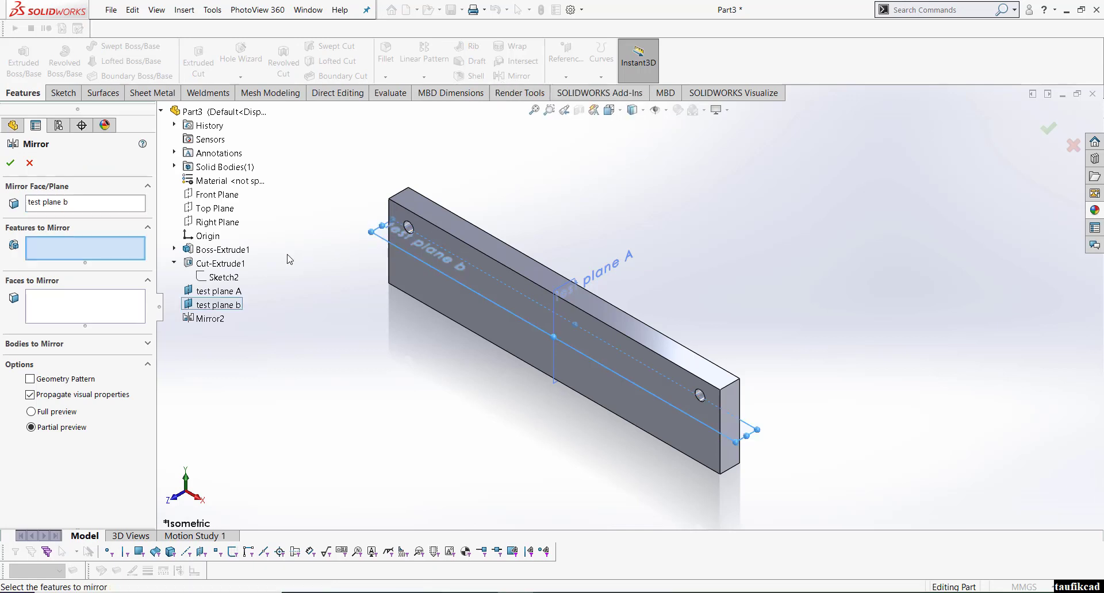
{"action": "left_click", "coordinate": [208, 318]}
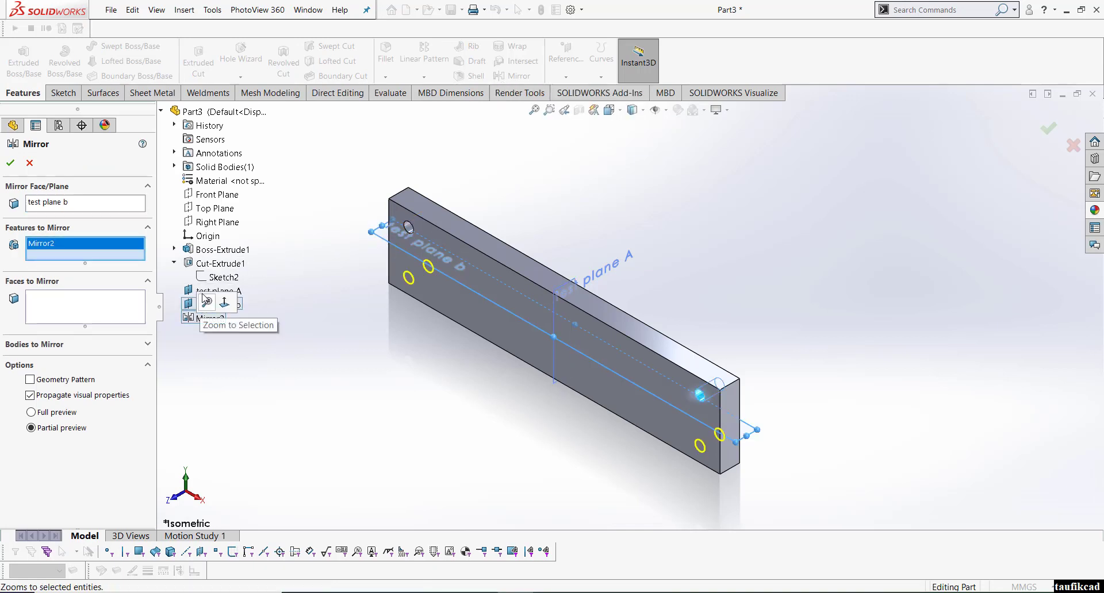
{"action": "left_click", "coordinate": [204, 265]}
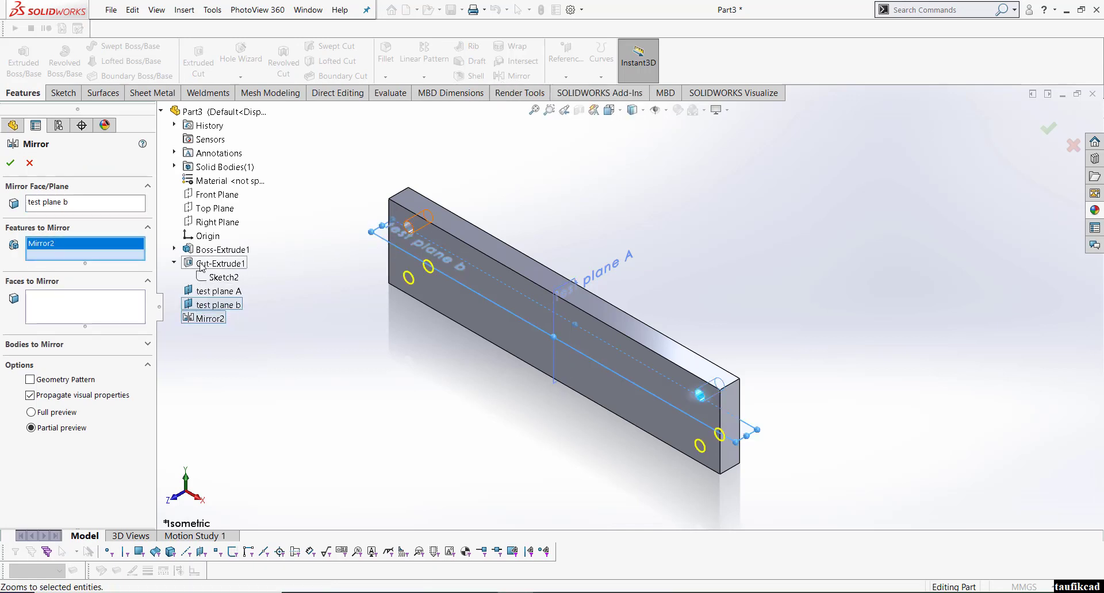
{"action": "left_click", "coordinate": [10, 163]}
{"action": "middle_click_drag", "start_coordinate": [491, 378], "coordinate": [531, 350]}
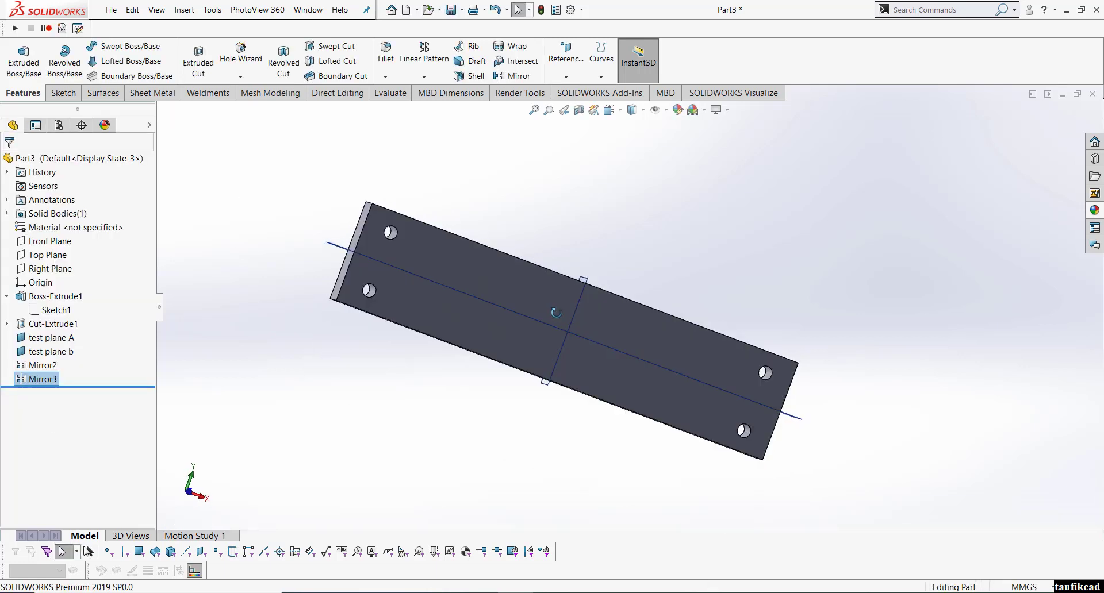
{"action": "scroll", "coordinate": [530, 349], "scroll_direction": "down", "scroll_amount": 2}
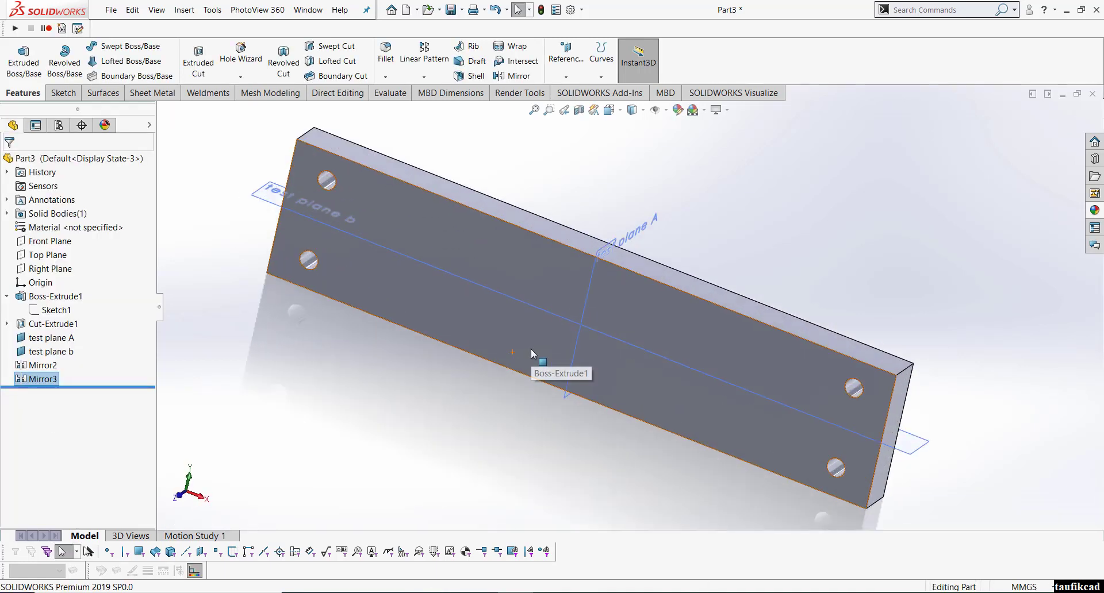
{"action": "scroll", "coordinate": [577, 320], "scroll_direction": "up", "scroll_amount": 2}
{"action": "left_click", "coordinate": [643, 172]}
{"action": "left_click", "coordinate": [616, 118]}
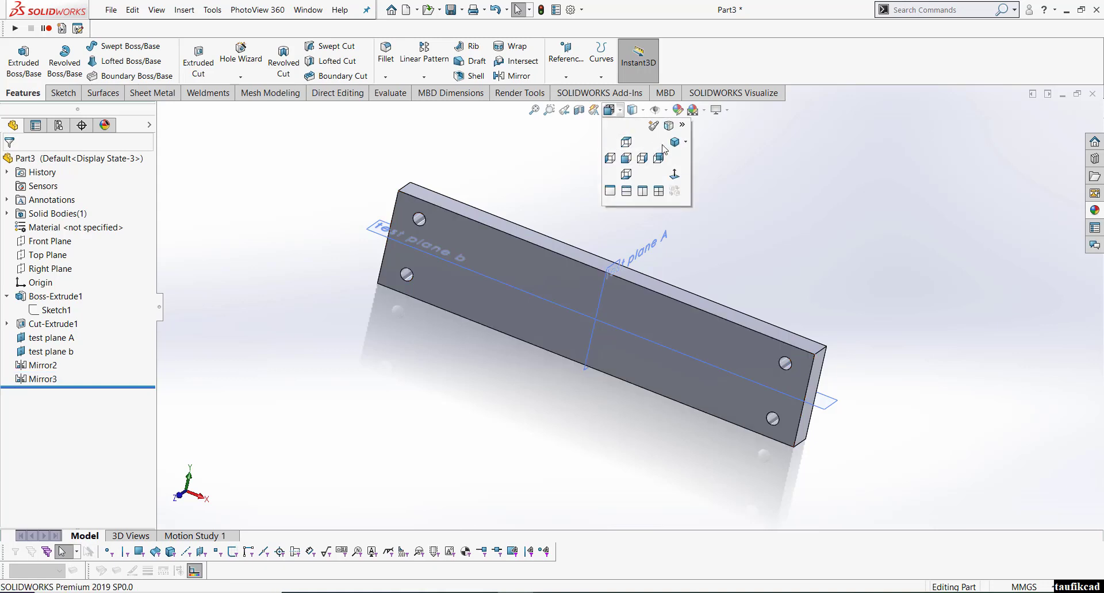
{"action": "left_click", "coordinate": [673, 145]}
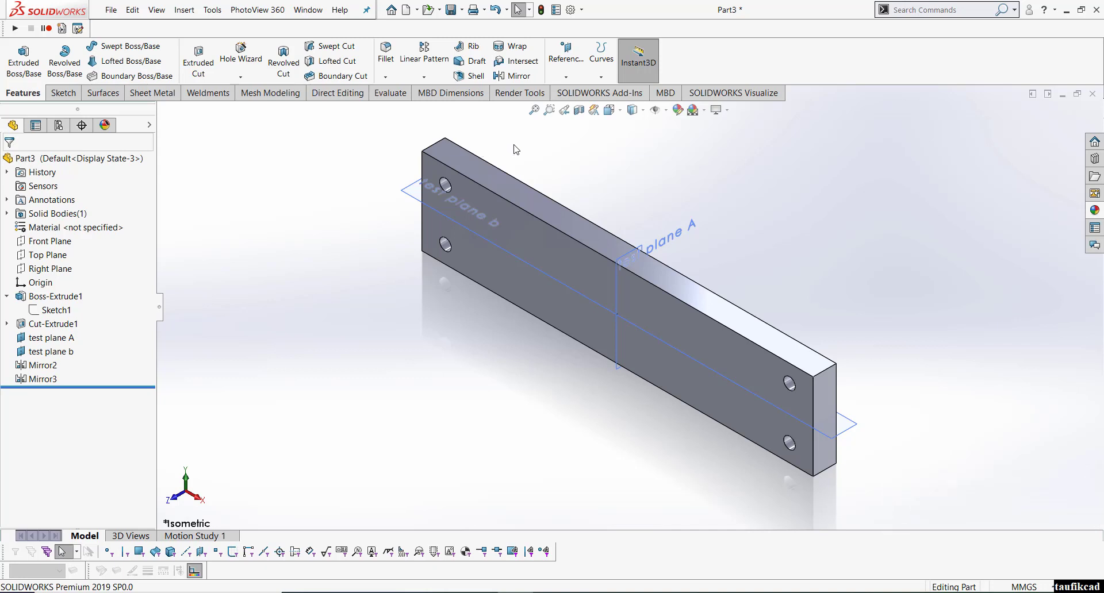
Create Plane4 through the bar's top edge at 30° to the top face, flipped
{"action": "left_click", "coordinate": [567, 77]}
{"action": "left_click", "coordinate": [573, 92]}
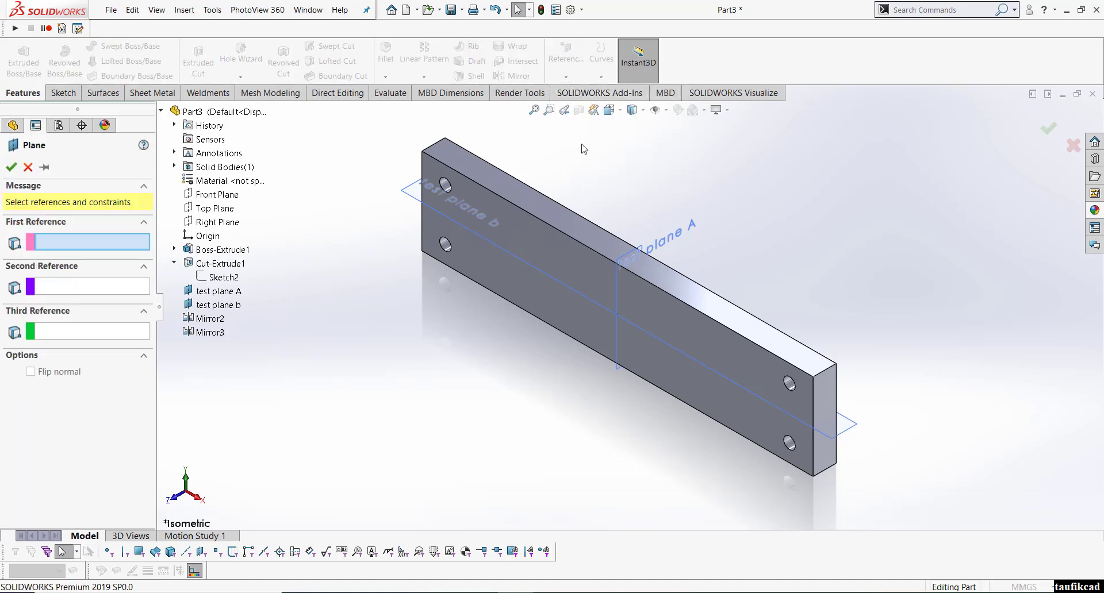
{"action": "scroll", "coordinate": [557, 211], "scroll_direction": "down", "scroll_amount": 2}
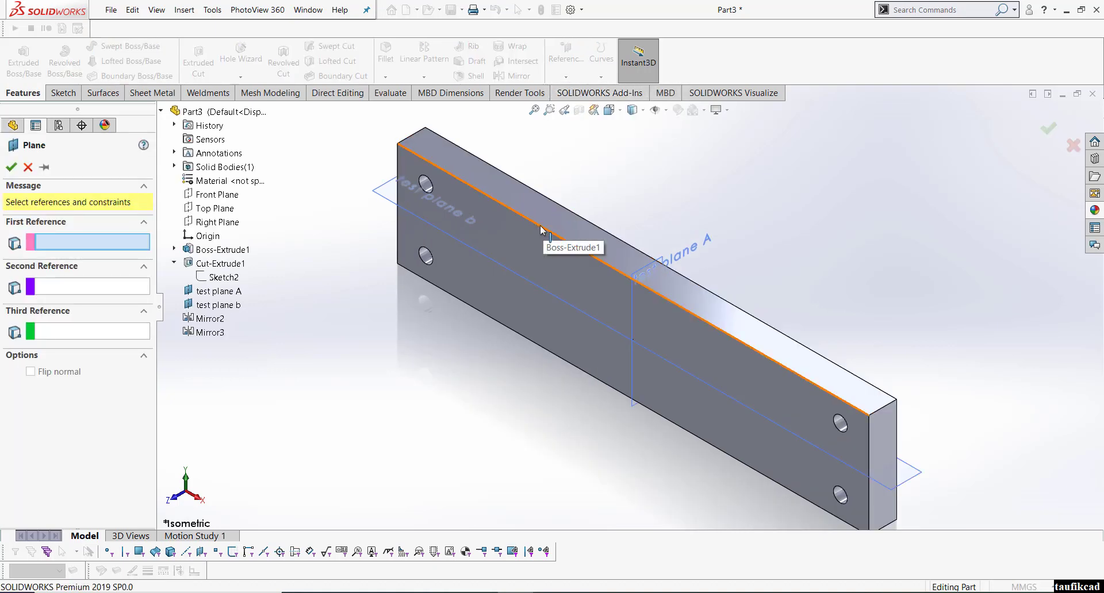
{"action": "left_click", "coordinate": [544, 228]}
{"action": "left_click", "coordinate": [546, 218]}
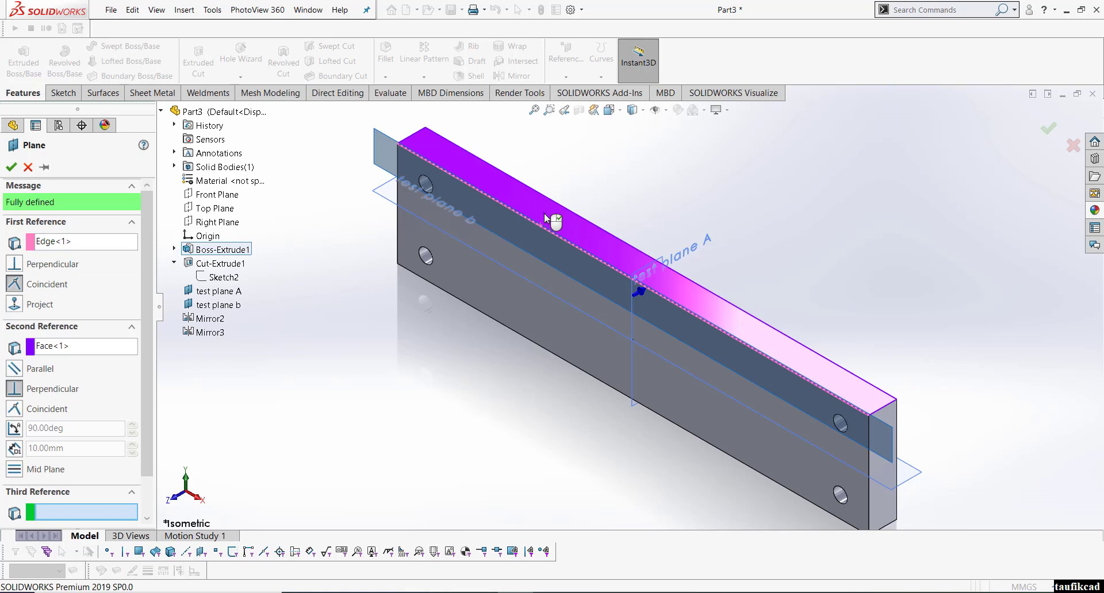
{"action": "left_click", "coordinate": [21, 431]}
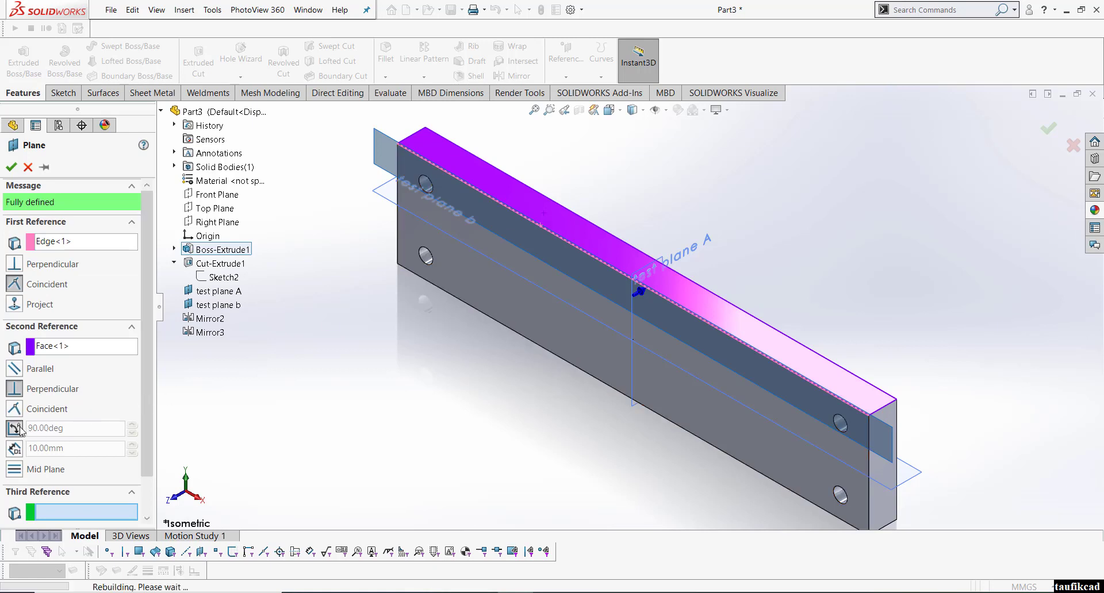
{"action": "left_click_drag", "start_coordinate": [68, 428], "coordinate": [28, 428]}
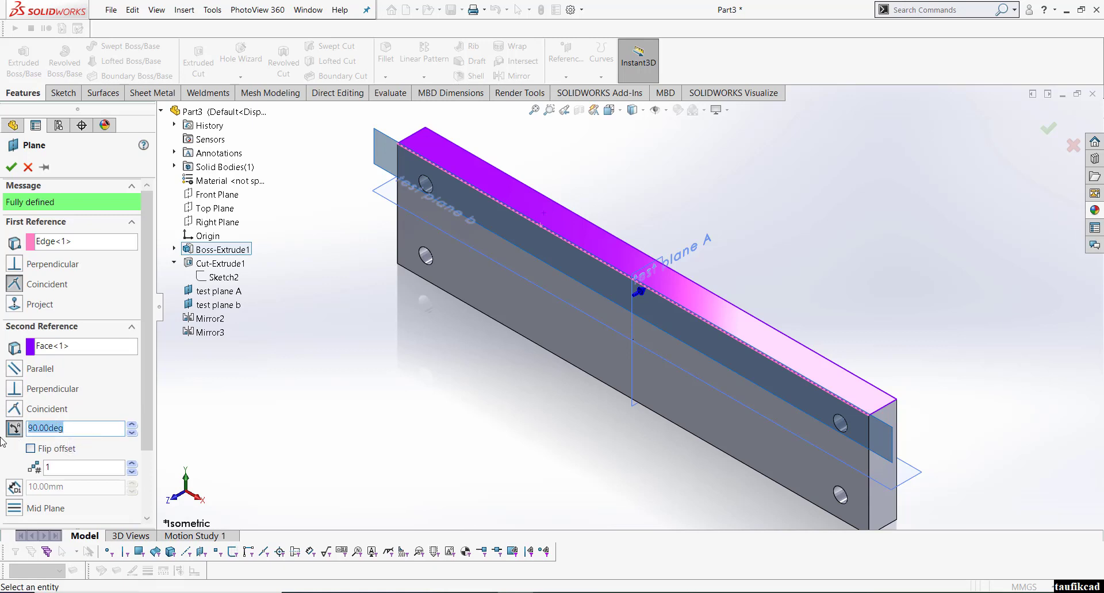
{"action": "type", "text": "30"}
{"action": "key", "text": "Return"}
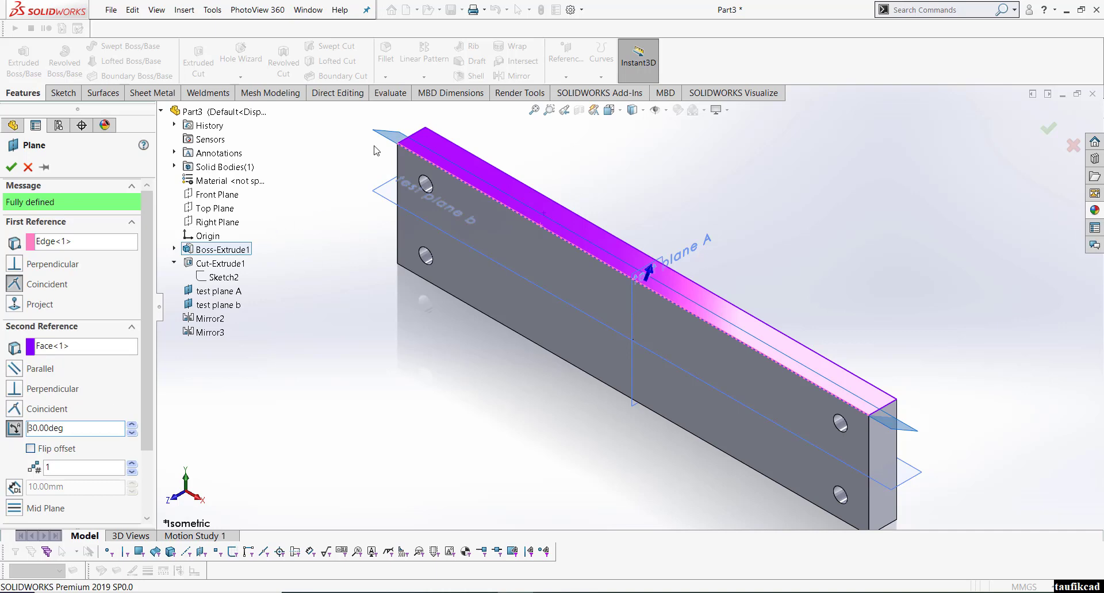
{"action": "middle_click_drag", "start_coordinate": [375, 151], "coordinate": [517, 244]}
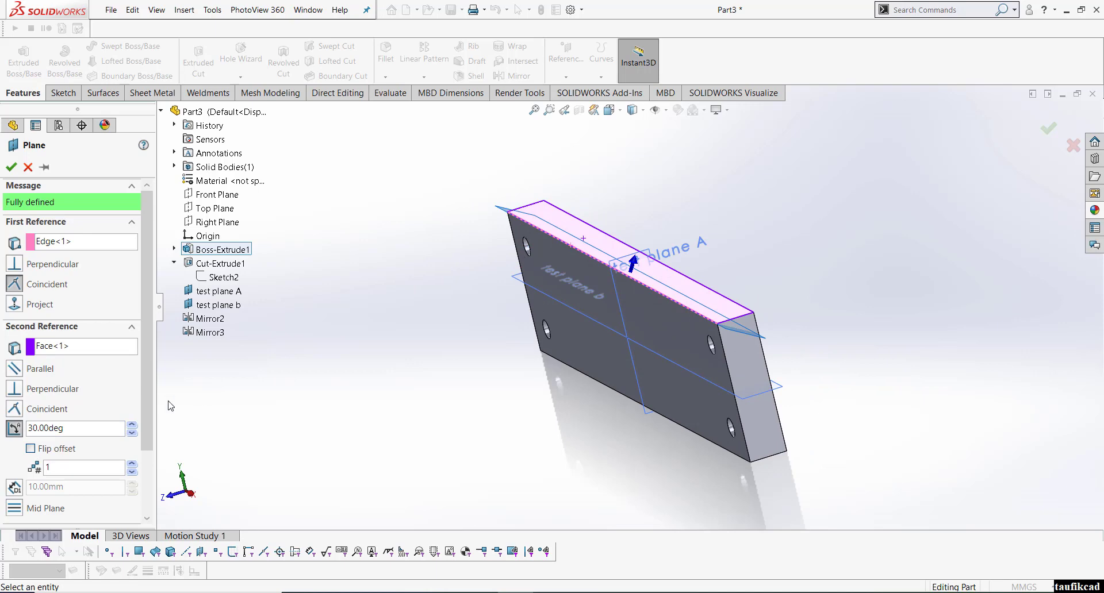
{"action": "left_click", "coordinate": [31, 449]}
{"action": "mouse_move", "coordinate": [391, 357]}
{"action": "middle_mouse_down"}
{"action": "mouse_move", "coordinate": [371, 362]}
{"action": "mouse_move", "coordinate": [396, 357]}
{"action": "middle_mouse_up"}
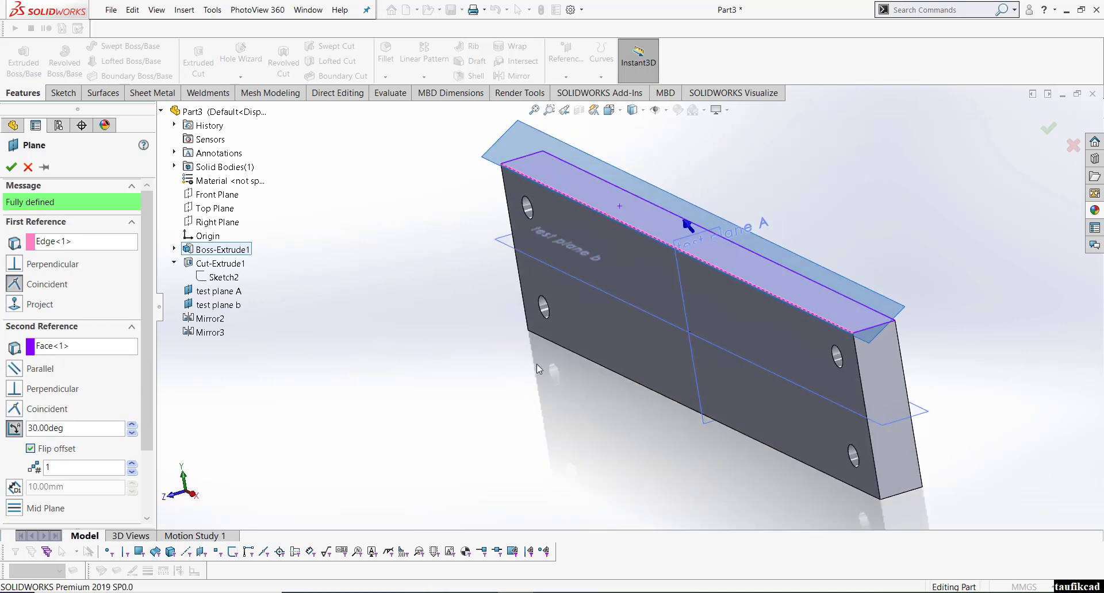
{"action": "left_click", "coordinate": [11, 167]}
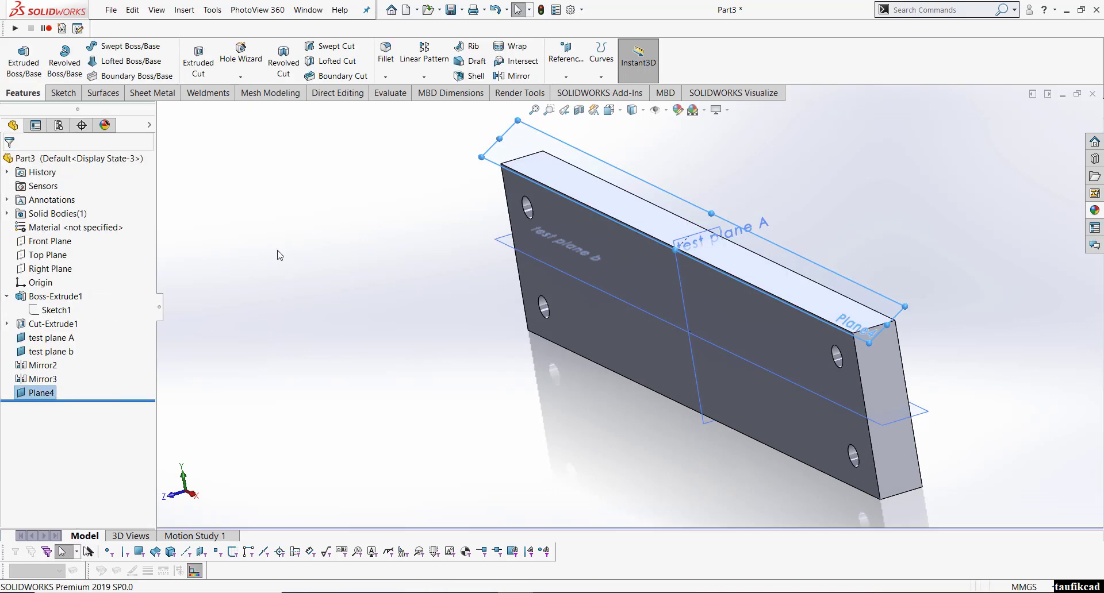
Start a sketch on the angled Plane4 and view it Normal To
{"action": "mouse_move", "coordinate": [39, 392]}
{"action": "left_click", "coordinate": [46, 393]}
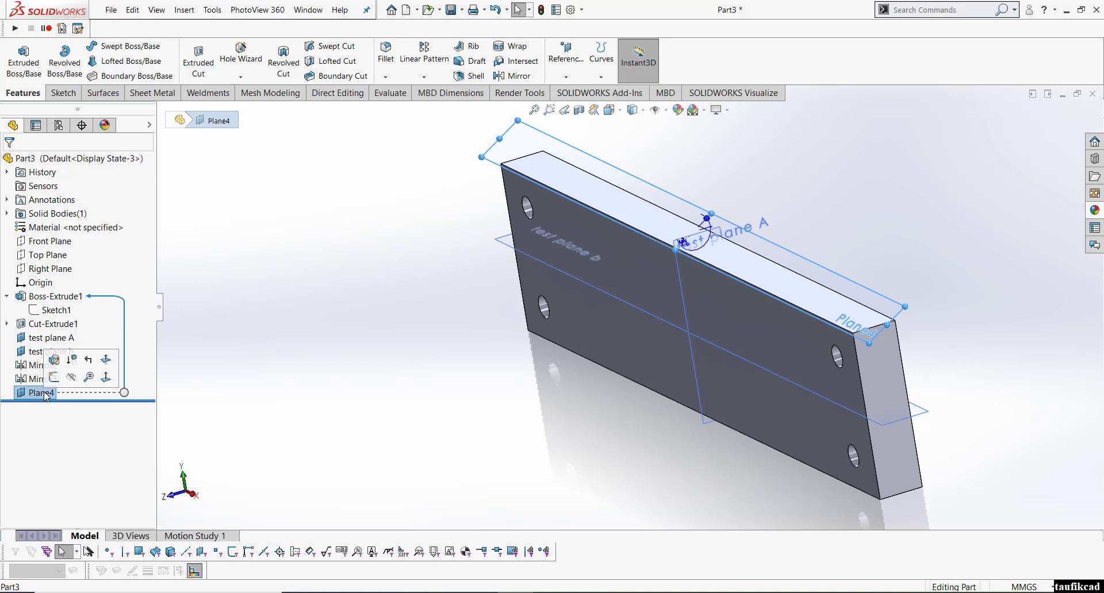
{"action": "left_click", "coordinate": [54, 377]}
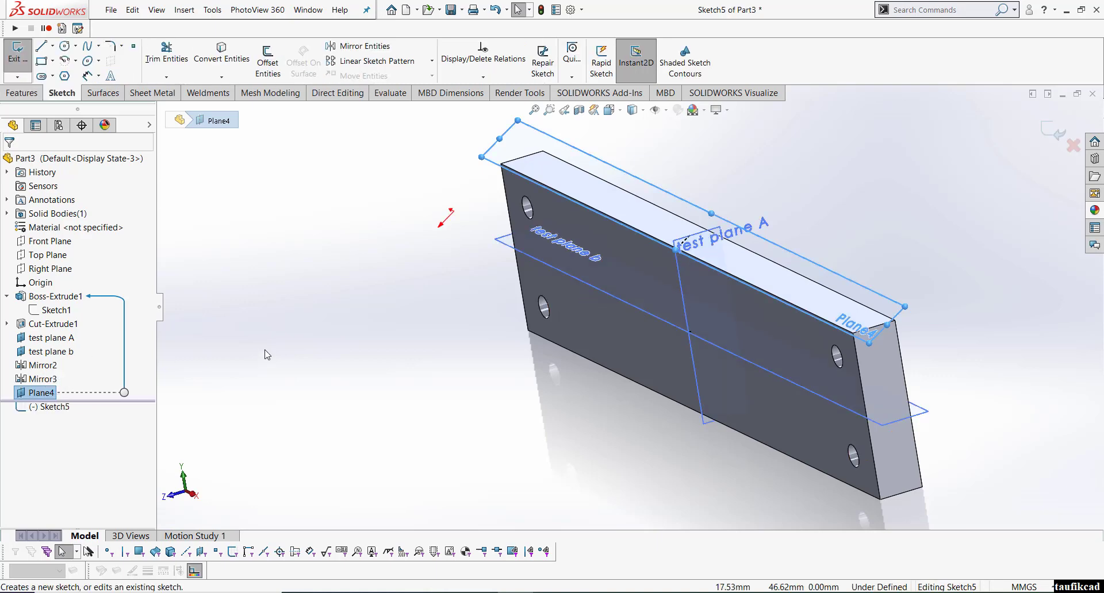
{"action": "right_click", "coordinate": [266, 306]}
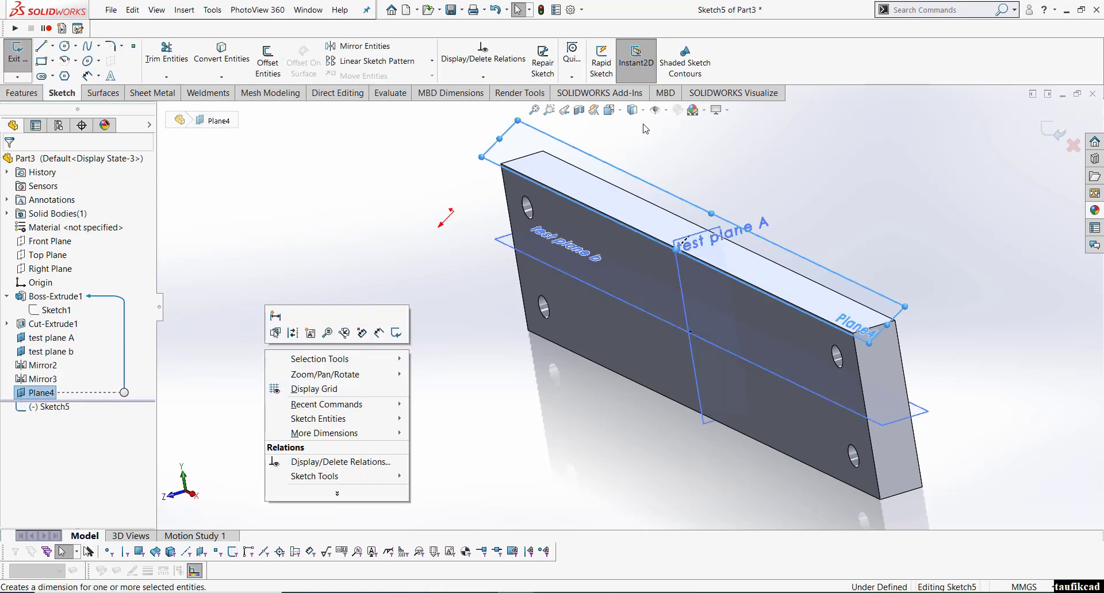
{"action": "left_click", "coordinate": [611, 110]}
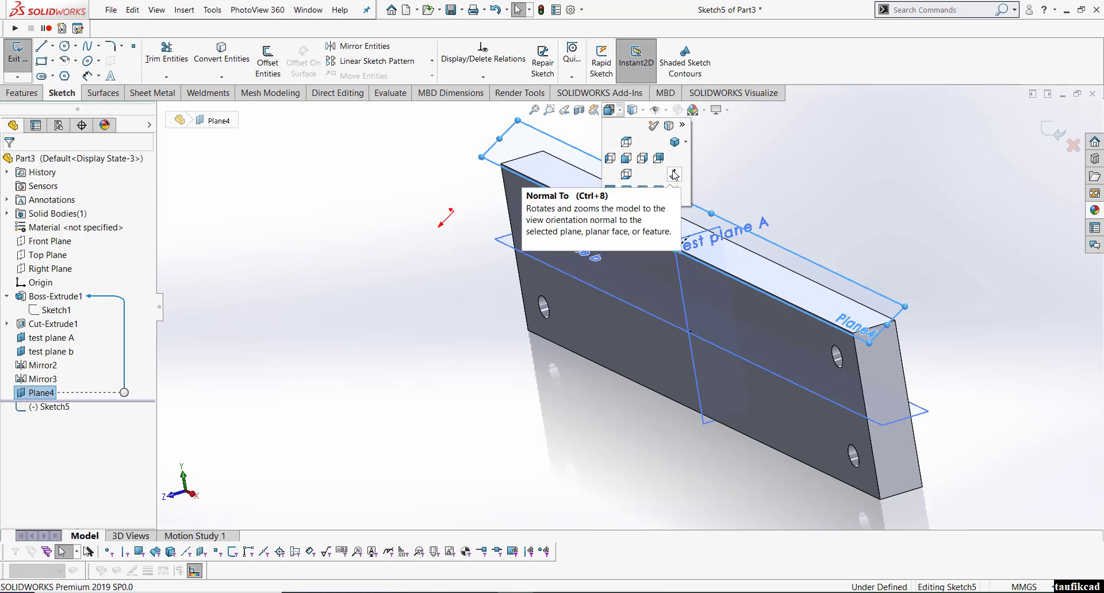
{"action": "left_click", "coordinate": [674, 175]}
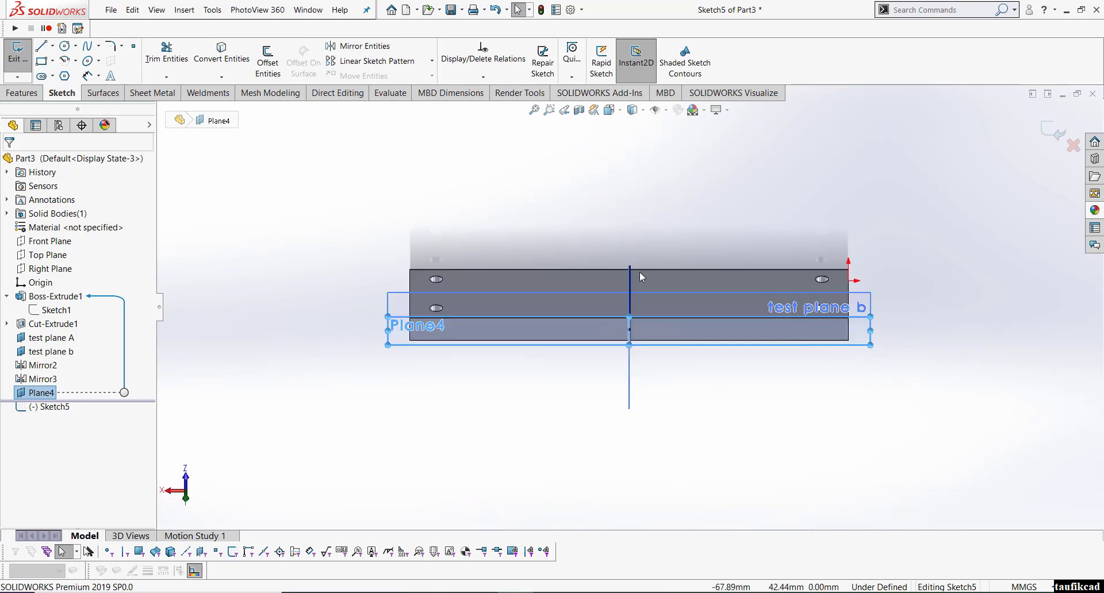
{"action": "scroll", "coordinate": [555, 385], "scroll_direction": "down", "scroll_amount": 2}
{"action": "mouse_move", "coordinate": [555, 382]}
{"action": "middle_mouse_down"}
{"action": "mouse_move", "coordinate": [572, 293]}
{"action": "mouse_move", "coordinate": [439, 209]}
{"action": "mouse_move", "coordinate": [424, 315]}
{"action": "mouse_move", "coordinate": [441, 330]}
{"action": "middle_mouse_up"}
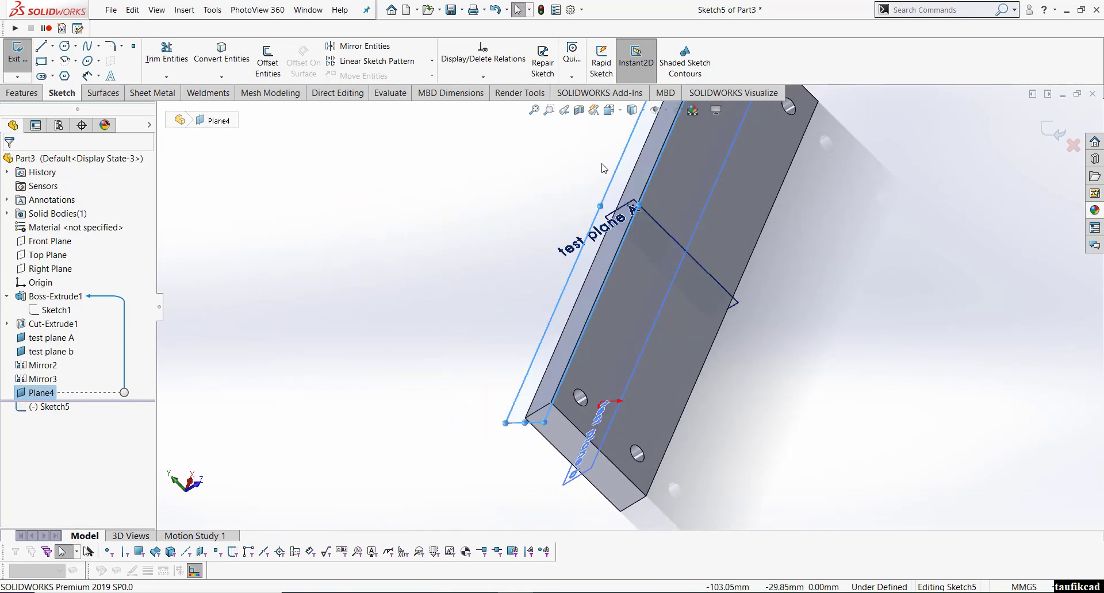
{"action": "mouse_move", "coordinate": [519, 329]}
{"action": "middle_mouse_down"}
{"action": "mouse_move", "coordinate": [599, 251]}
{"action": "mouse_move", "coordinate": [560, 266]}
{"action": "mouse_move", "coordinate": [540, 347]}
{"action": "middle_mouse_up"}
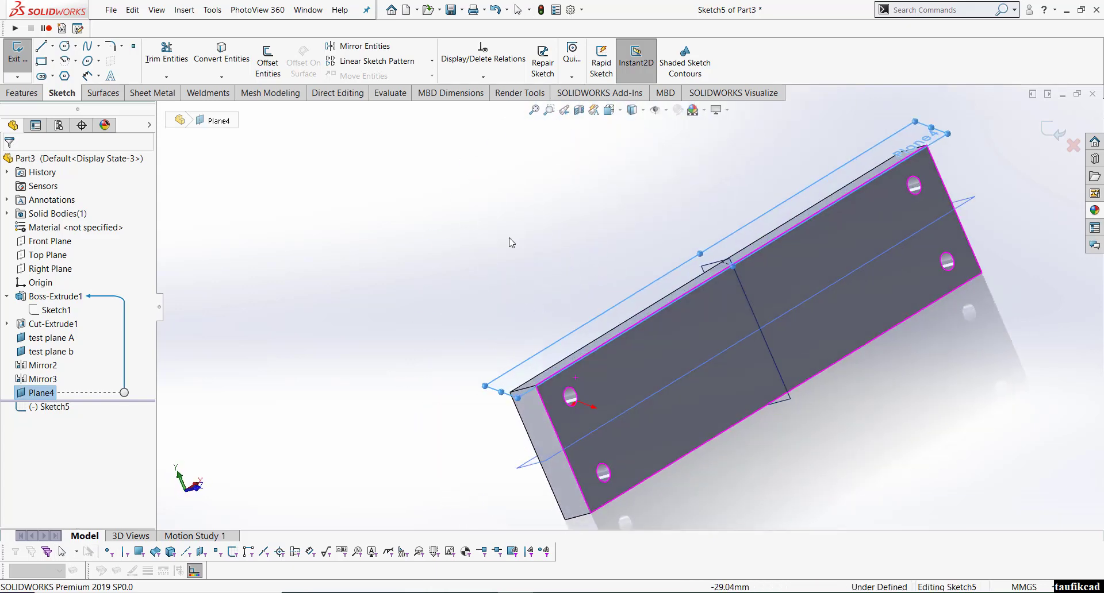
{"action": "left_click", "coordinate": [609, 110]}
{"action": "left_click", "coordinate": [672, 175]}
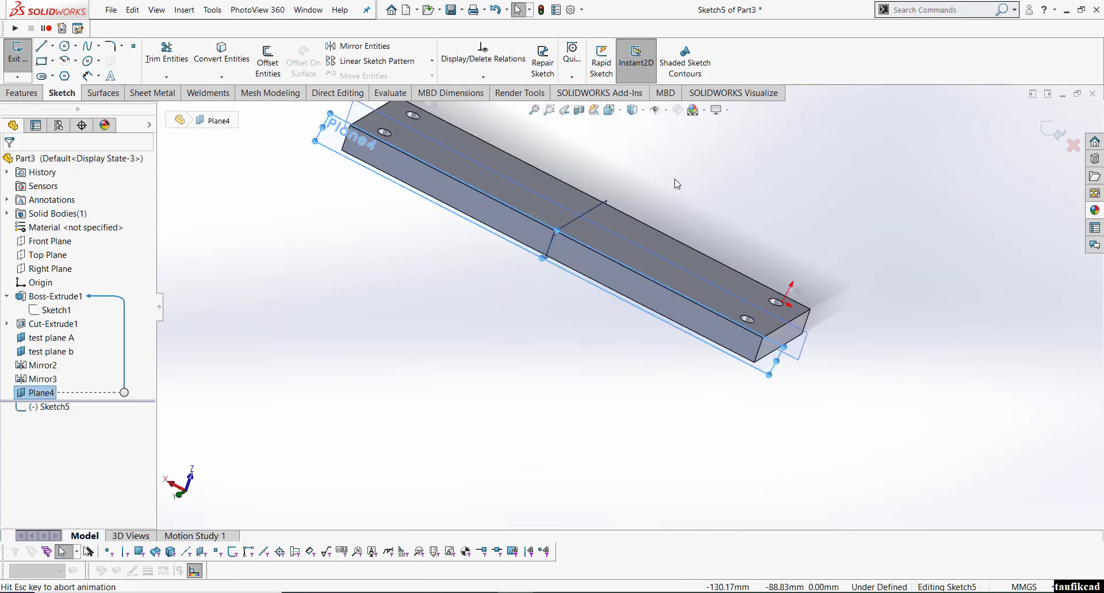
Draw a center rectangle centred on the bar's midpoint
{"action": "left_click", "coordinate": [52, 61]}
{"action": "left_click", "coordinate": [46, 92]}
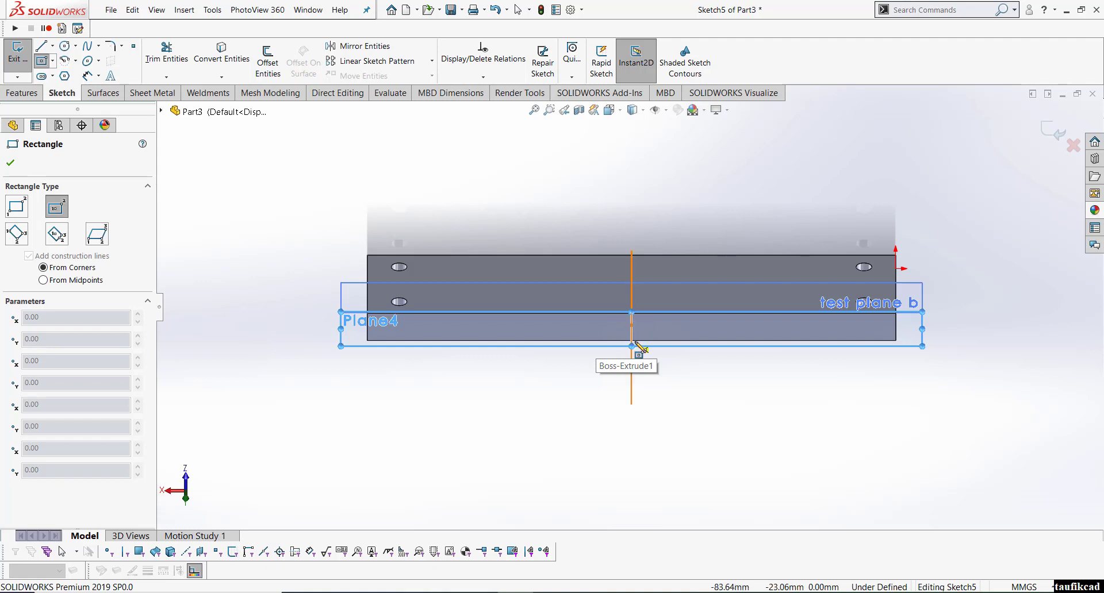
{"action": "left_click", "coordinate": [632, 342]}
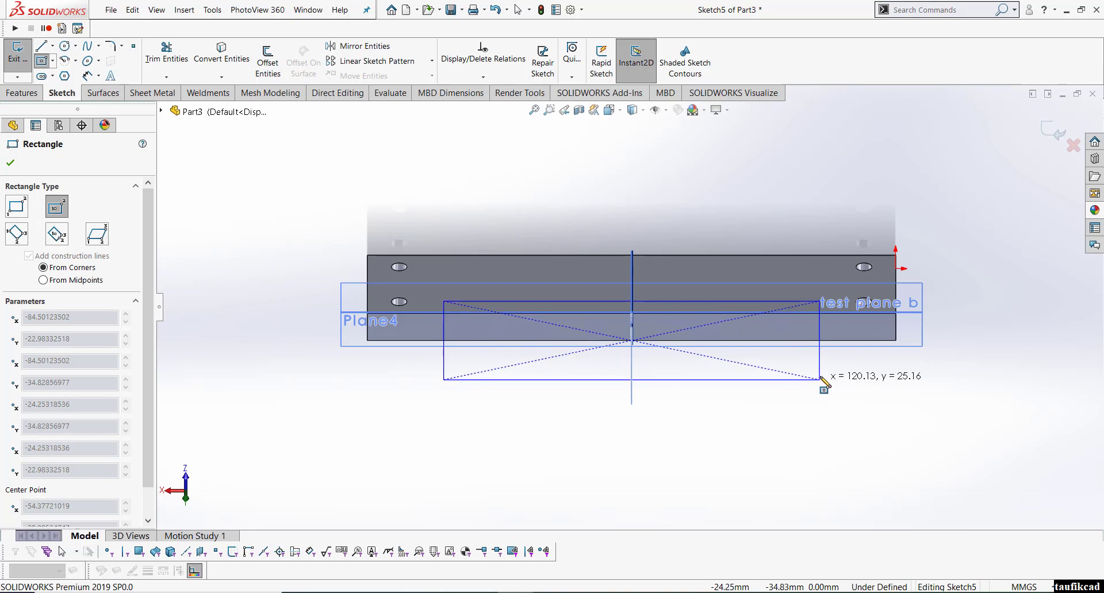
{"action": "left_click", "coordinate": [777, 375]}
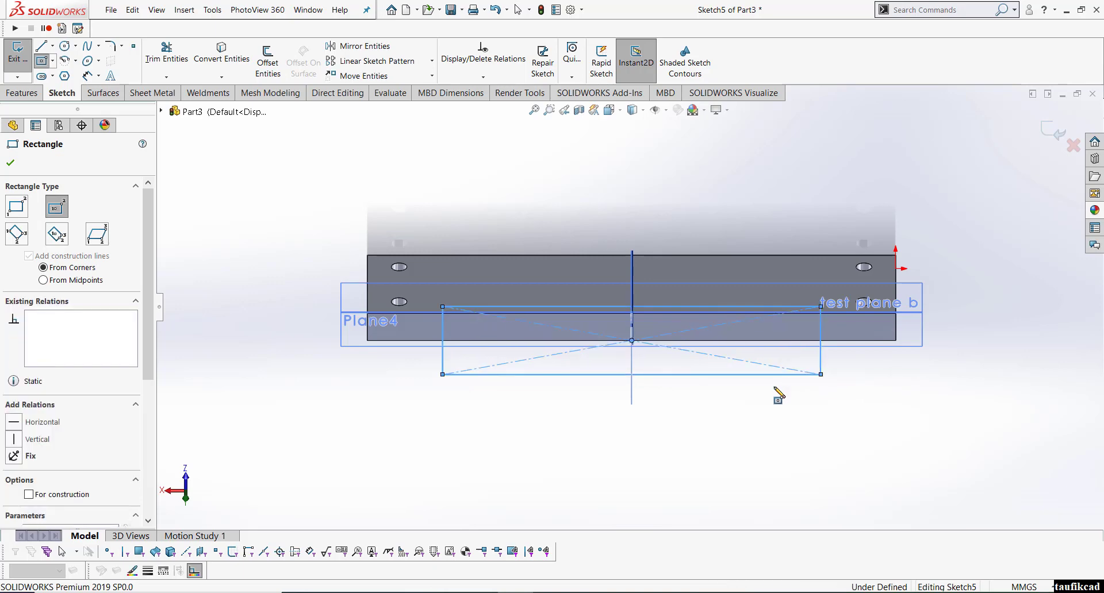
{"action": "mouse_move", "coordinate": [779, 393]}
{"action": "middle_mouse_down"}
{"action": "mouse_move", "coordinate": [530, 286]}
{"action": "mouse_move", "coordinate": [591, 304]}
{"action": "middle_mouse_up"}
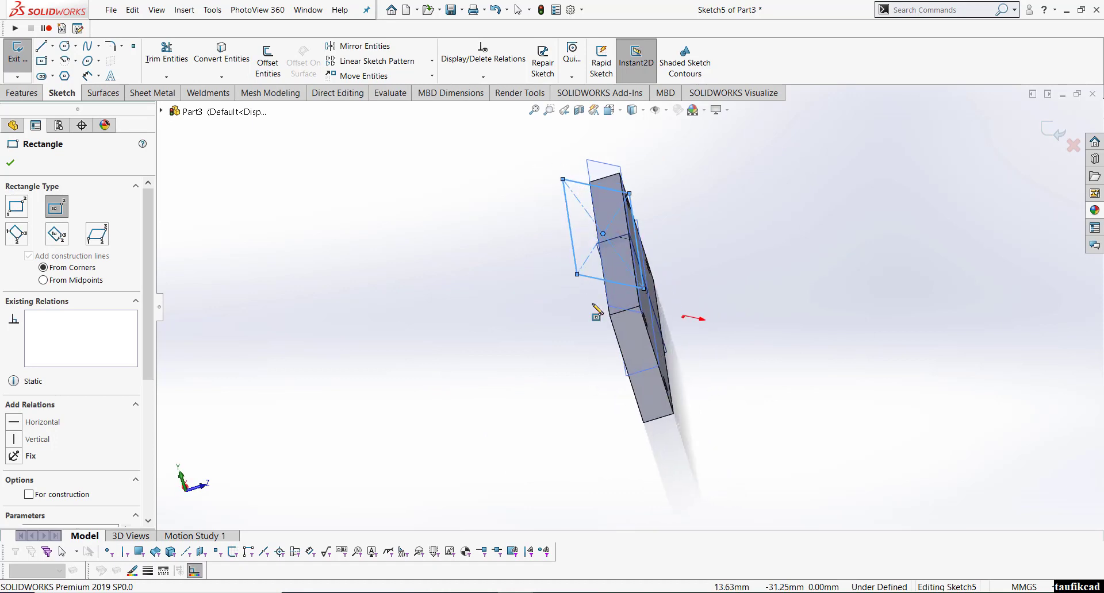
{"action": "left_click", "coordinate": [22, 92]}
Extrude-cut the Sketch5 rectangle with default 10 mm Blind settings, notching the bar's top
{"action": "left_click", "coordinate": [199, 69]}
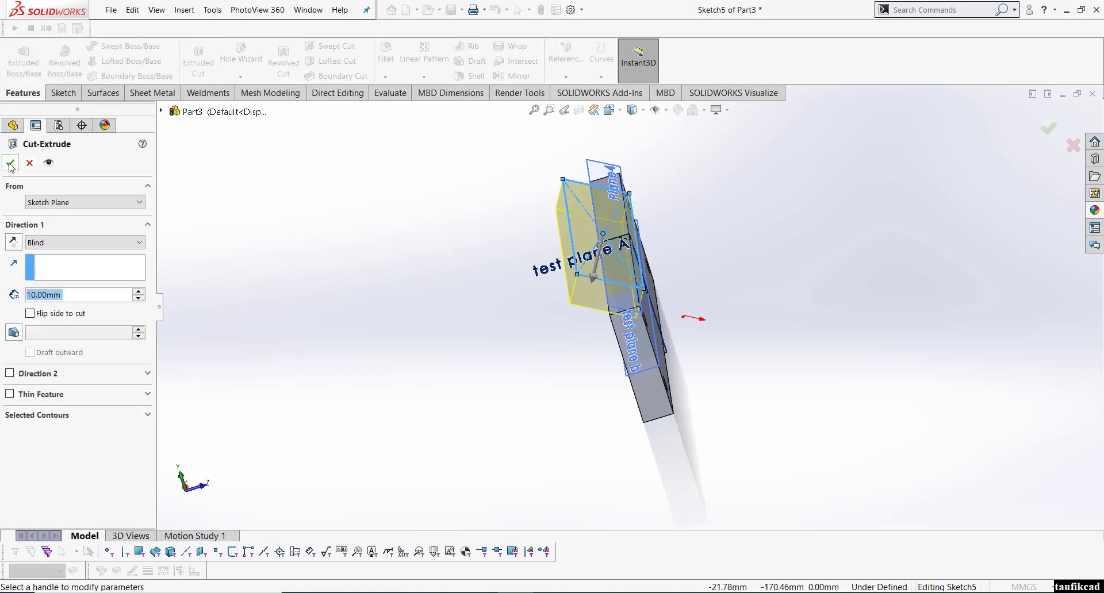
{"action": "left_click", "coordinate": [9, 163]}
{"action": "mouse_move", "coordinate": [494, 287]}
{"action": "middle_mouse_down"}
{"action": "mouse_move", "coordinate": [439, 260]}
{"action": "mouse_move", "coordinate": [553, 297]}
{"action": "mouse_move", "coordinate": [571, 262]}
{"action": "mouse_move", "coordinate": [823, 278]}
{"action": "mouse_move", "coordinate": [582, 327]}
{"action": "mouse_move", "coordinate": [662, 325]}
{"action": "middle_mouse_up"}
{"action": "scroll", "coordinate": [509, 300], "scroll_direction": "down", "scroll_amount": 3}
{"action": "left_click", "coordinate": [527, 257]}
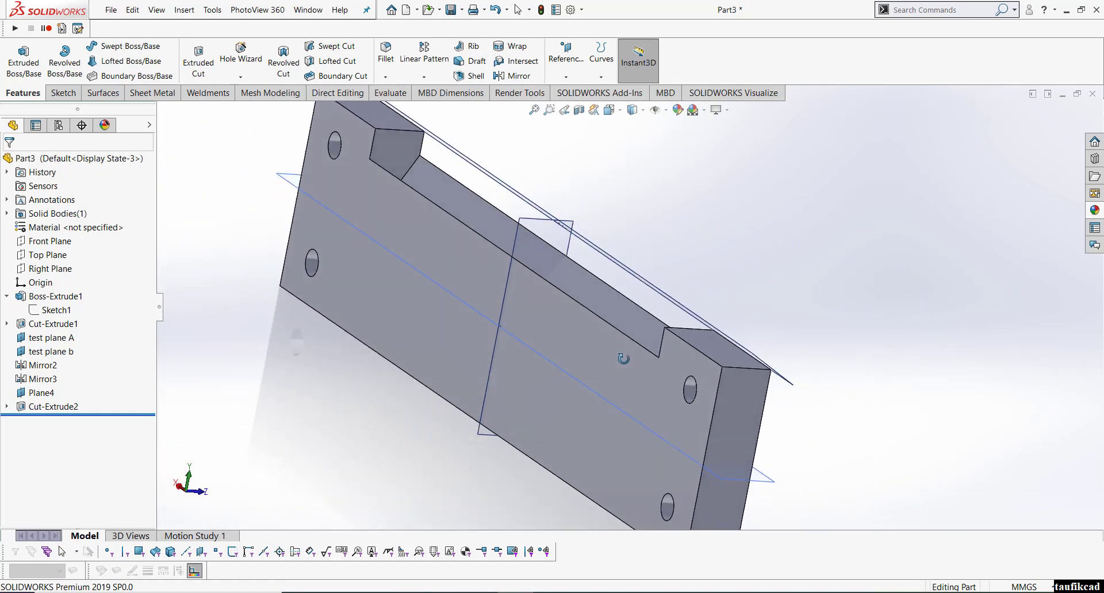
{"action": "mouse_move", "coordinate": [662, 325]}
{"action": "middle_mouse_down"}
{"action": "mouse_move", "coordinate": [503, 203]}
{"action": "mouse_move", "coordinate": [484, 141]}
{"action": "middle_mouse_up"}
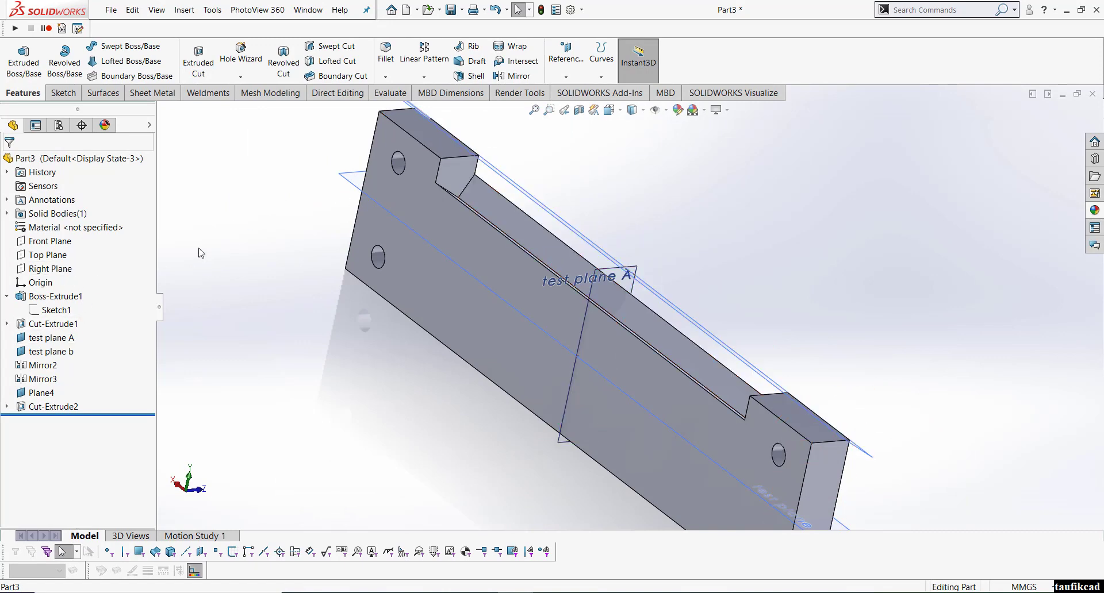
{"action": "left_click", "coordinate": [608, 110]}
Return the bar to the isometric view and nudge the orbit and zoom
{"action": "left_click", "coordinate": [615, 165]}
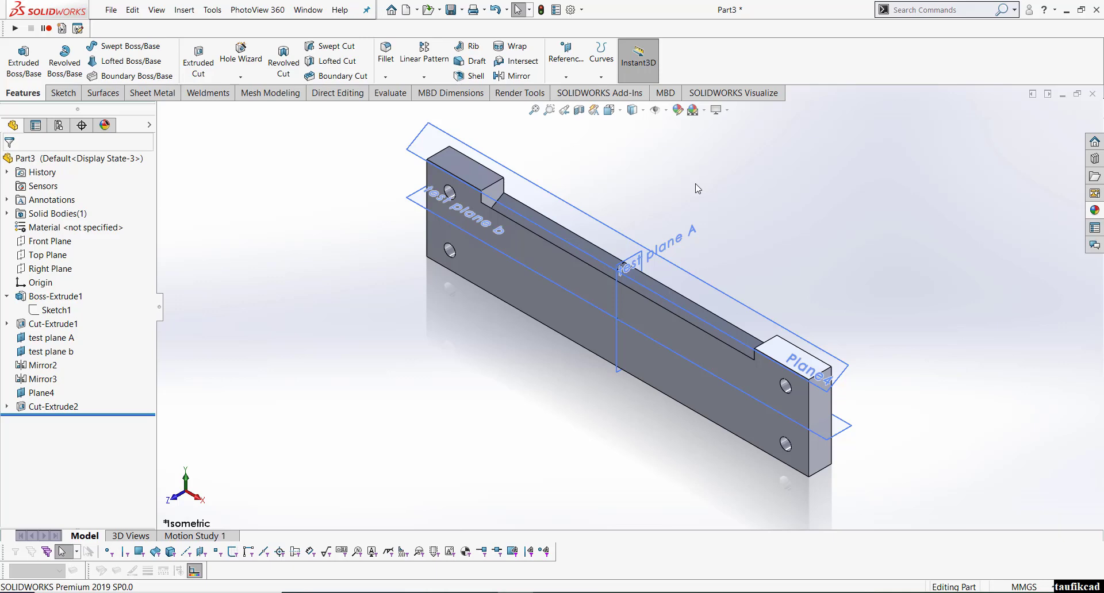
{"action": "middle_click_drag", "start_coordinate": [697, 190], "coordinate": [665, 172]}
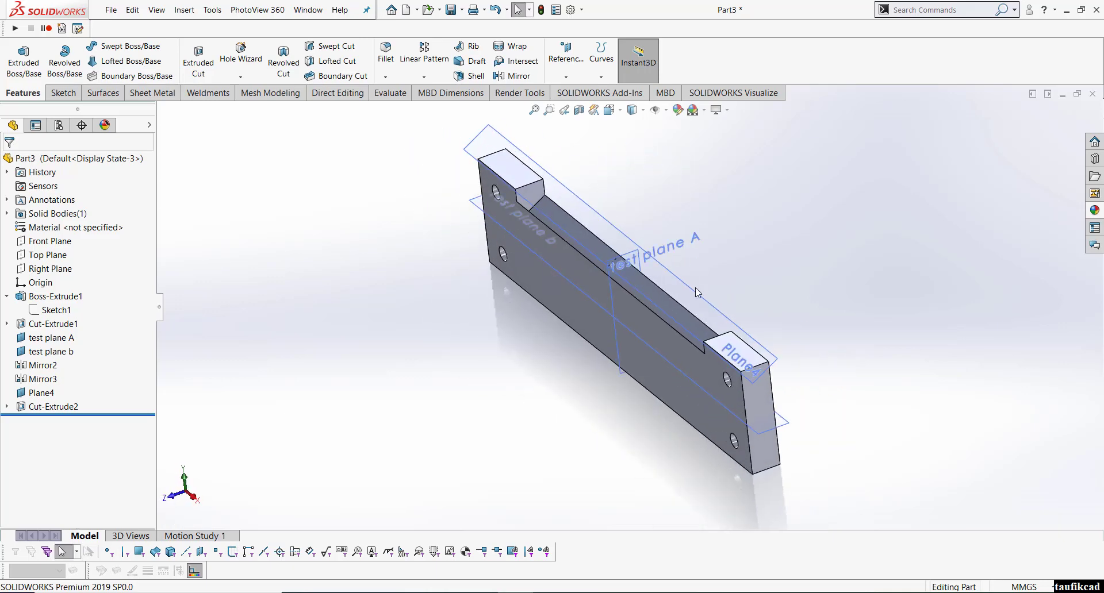
{"action": "scroll", "coordinate": [603, 192], "scroll_direction": "down", "scroll_amount": 2}
{"action": "scroll", "coordinate": [603, 192], "scroll_direction": "up", "scroll_amount": 2}
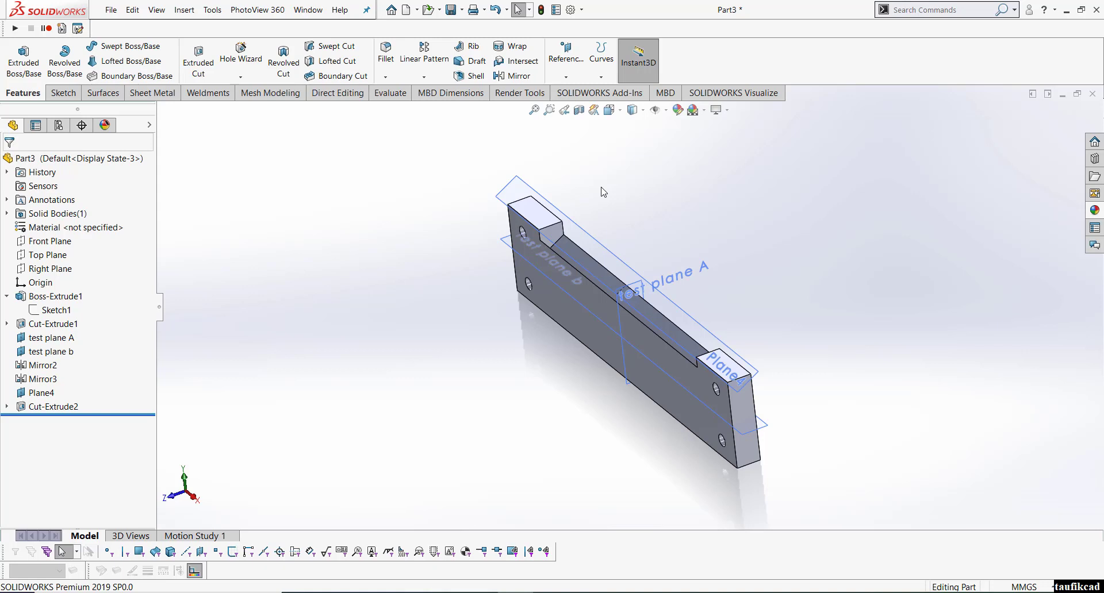
Create Plane5 parallel to the bar's large side face at a 50 mm offset
{"action": "left_click", "coordinate": [566, 77]}
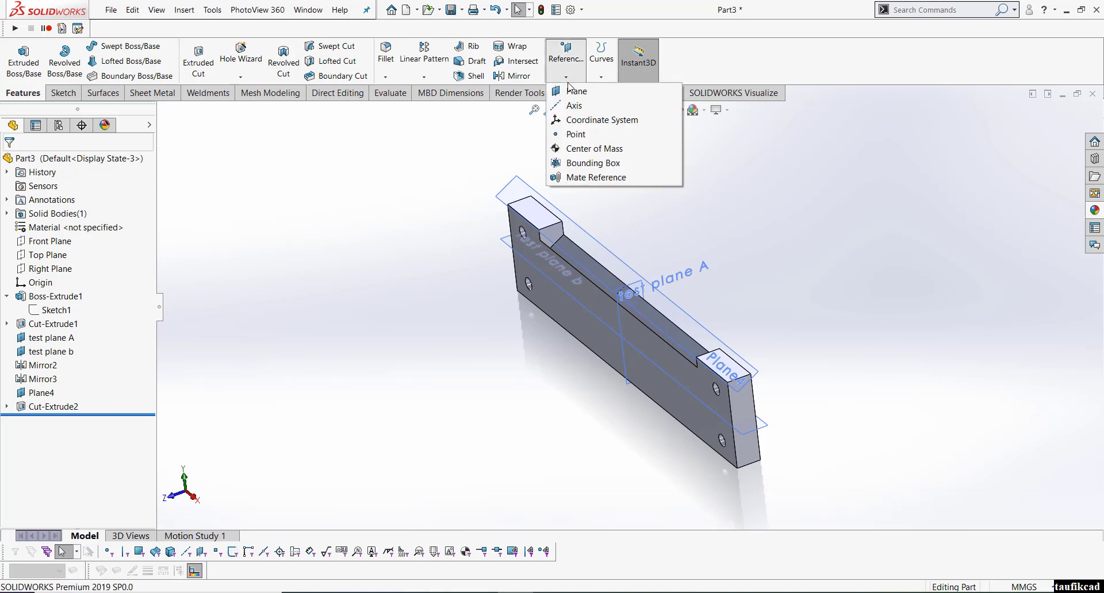
{"action": "left_click", "coordinate": [566, 88]}
{"action": "left_click", "coordinate": [532, 247]}
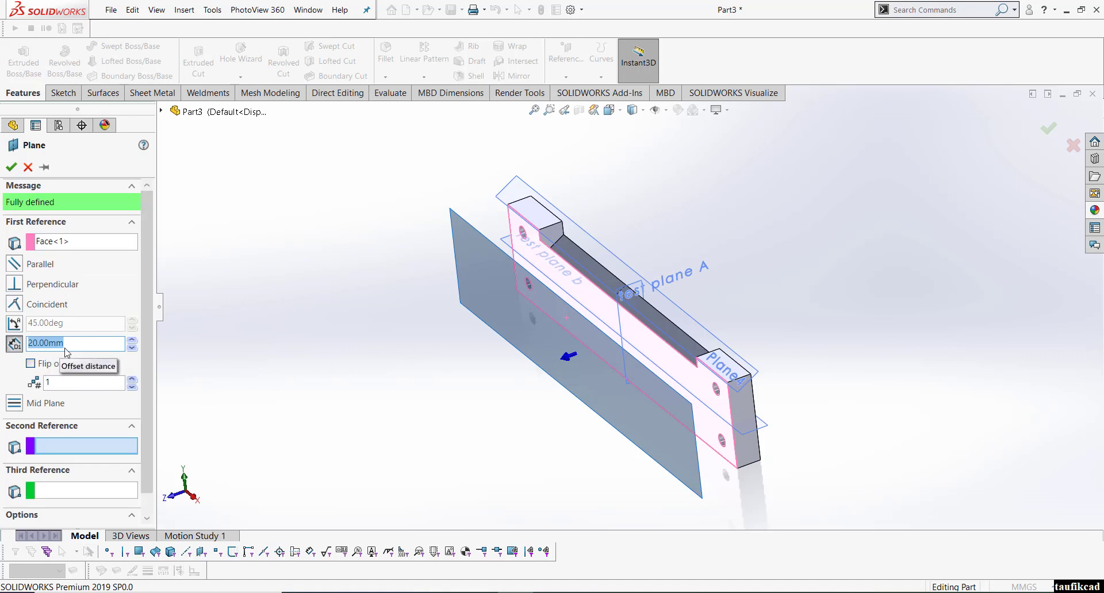
{"action": "type", "text": "50"}
{"action": "key", "text": "Return"}
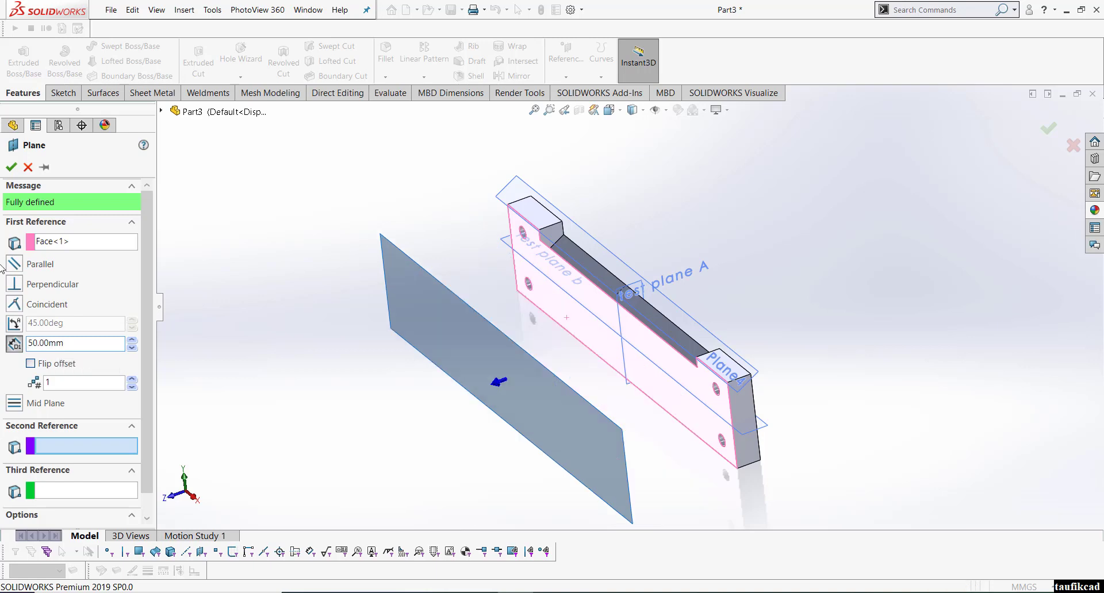
{"action": "left_click", "coordinate": [11, 167]}
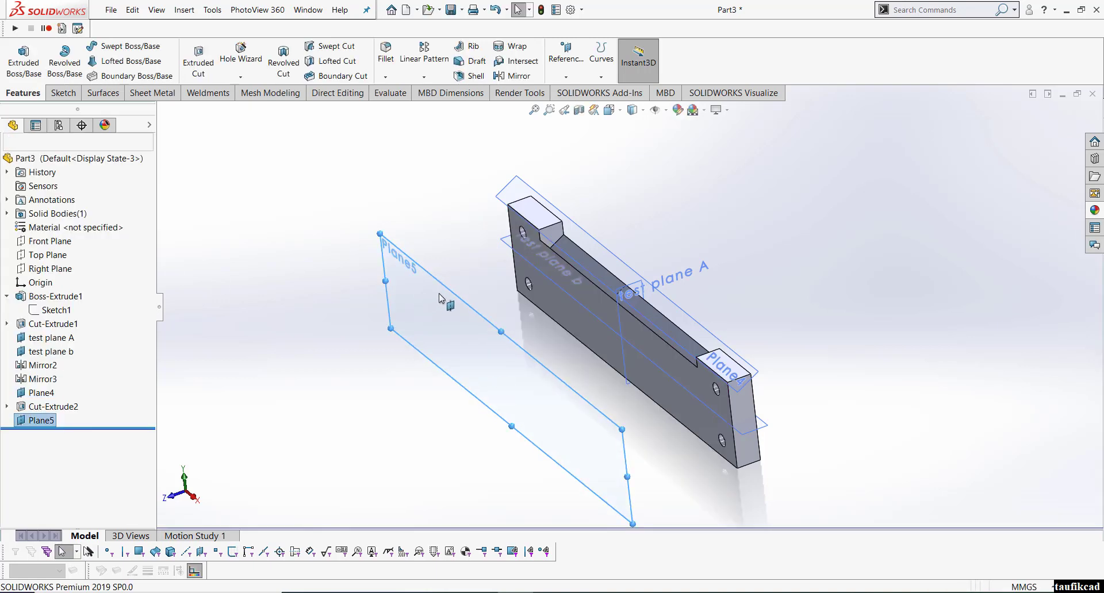
Start a sketch on the bar's large face, viewed Normal To
{"action": "key", "text": "z"}
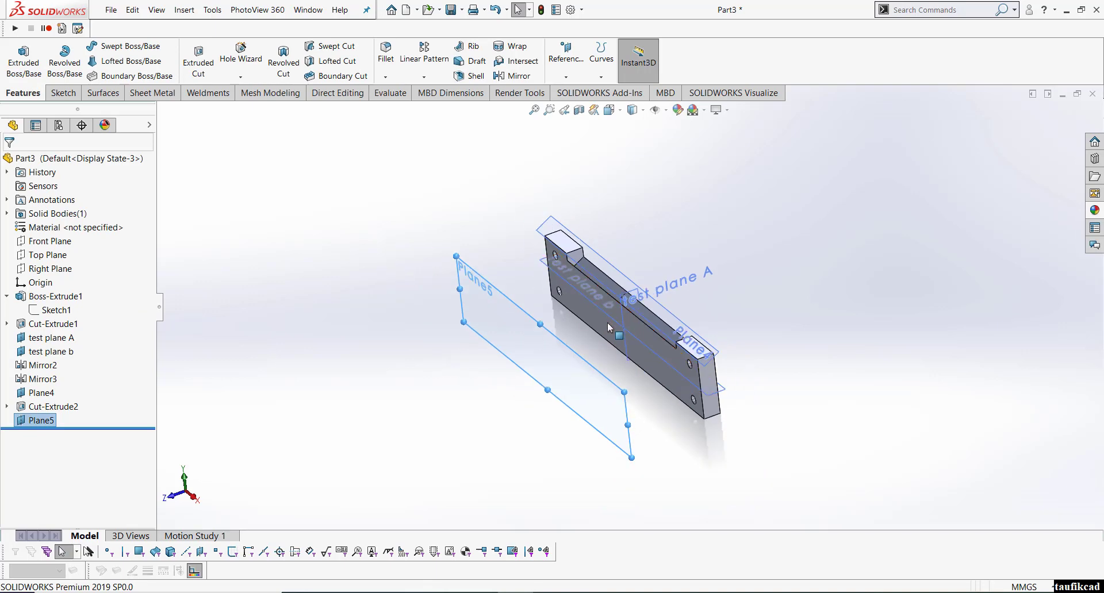
{"action": "left_click", "coordinate": [605, 325]}
{"action": "left_click", "coordinate": [658, 290]}
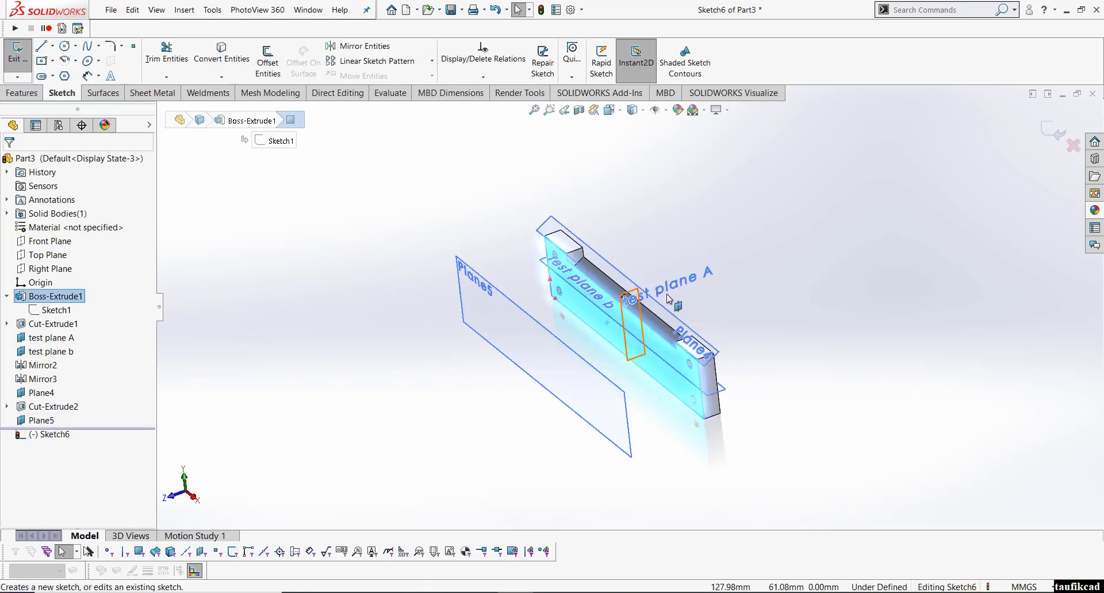
{"action": "left_click", "coordinate": [620, 120]}
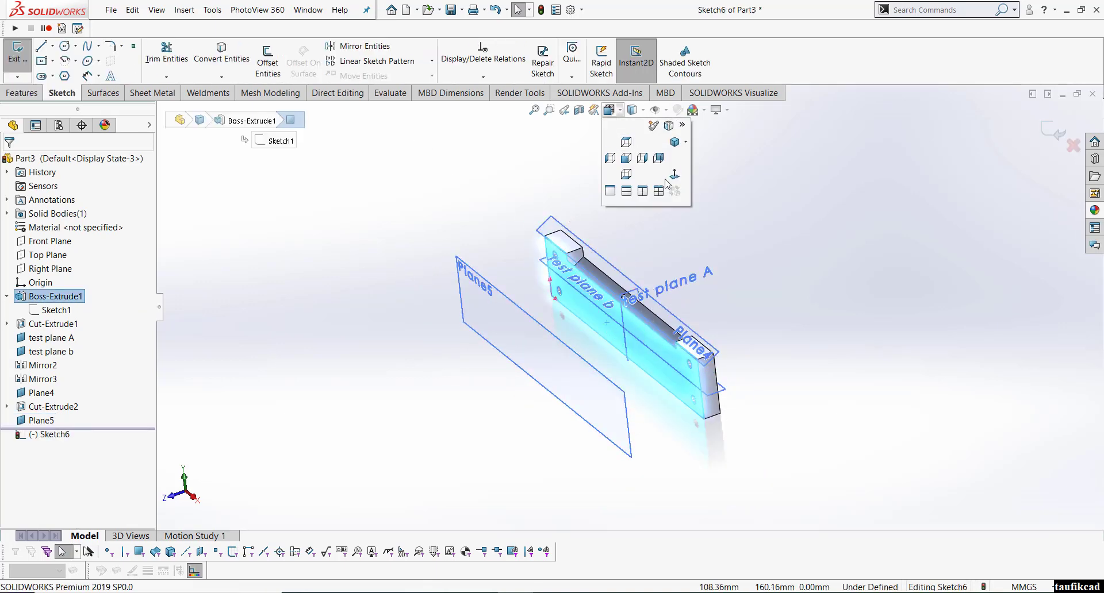
{"action": "left_click", "coordinate": [671, 177]}
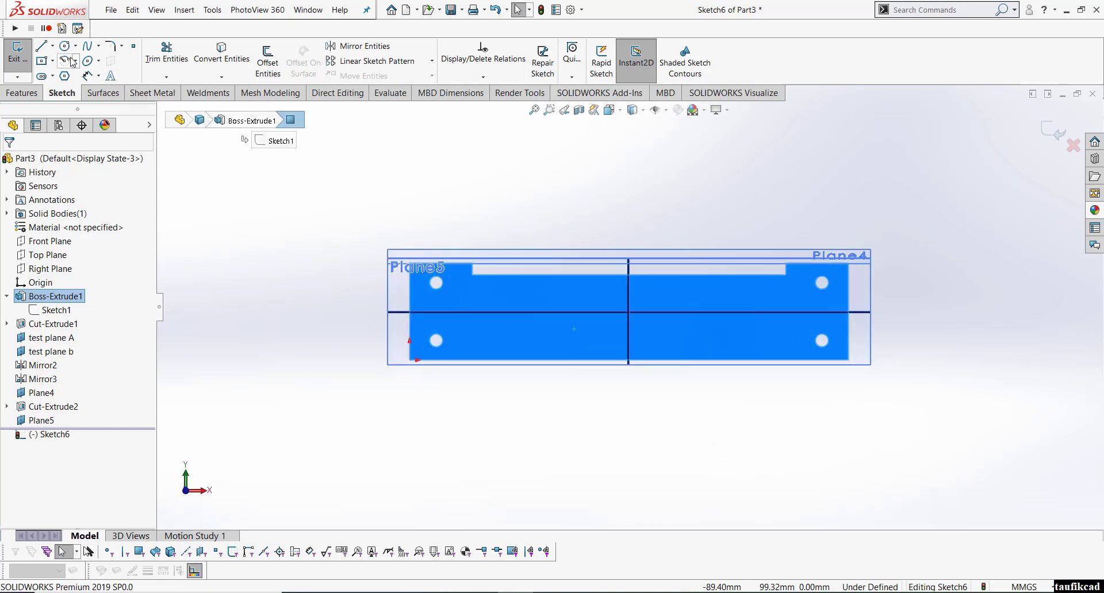
Draw a circle of about 10.8 mm radius at the centre-line crossing and exit the sketch
{"action": "left_click", "coordinate": [65, 45]}
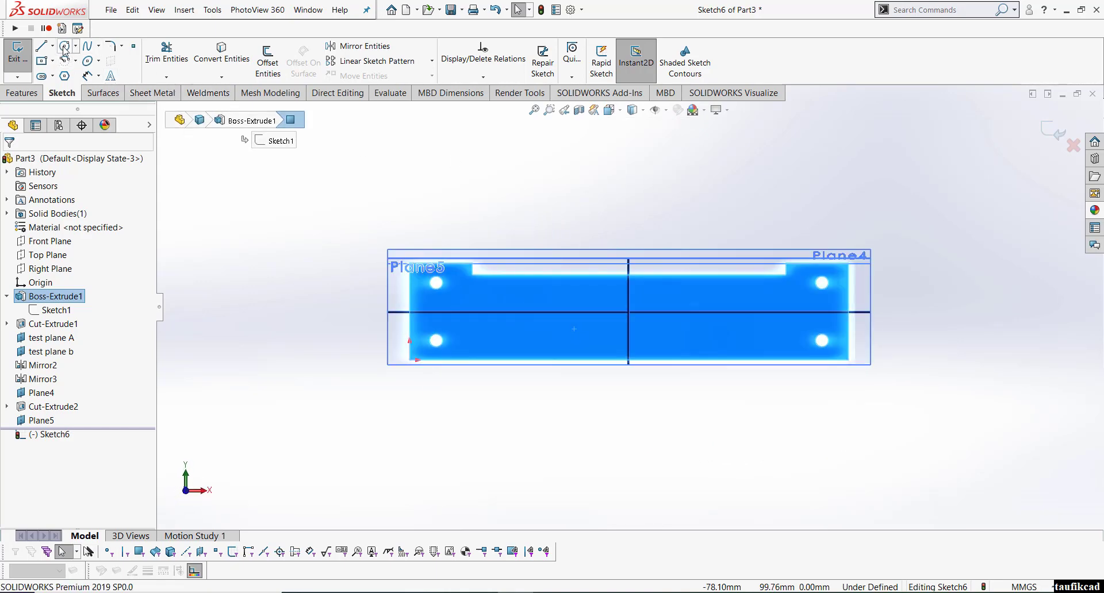
{"action": "left_click", "coordinate": [627, 314]}
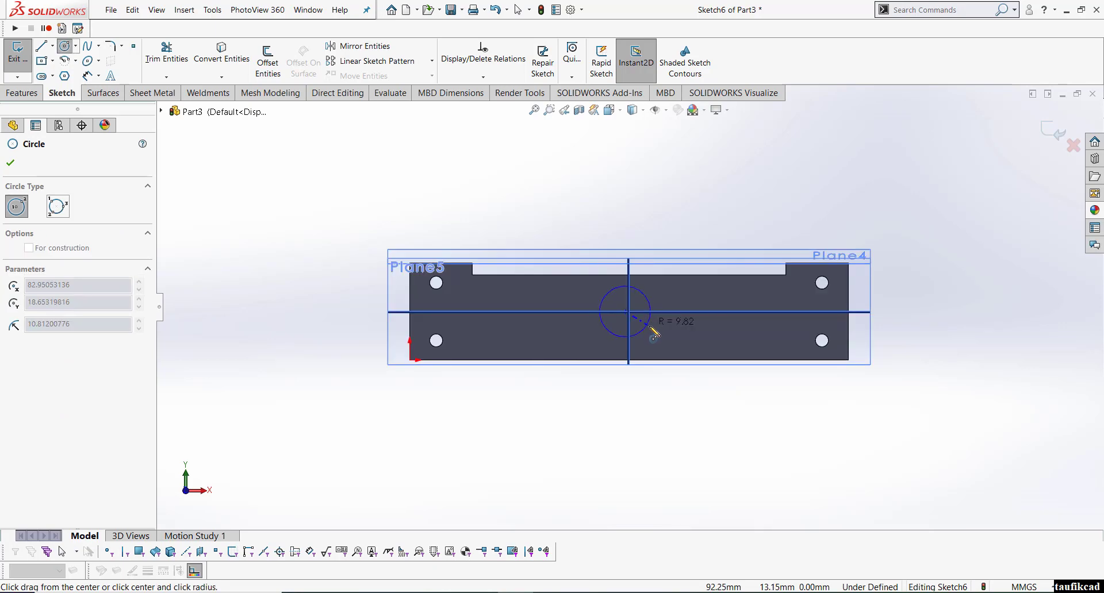
{"action": "left_click", "coordinate": [653, 325]}
{"action": "right_click", "coordinate": [582, 180]}
{"action": "left_click", "coordinate": [608, 186]}
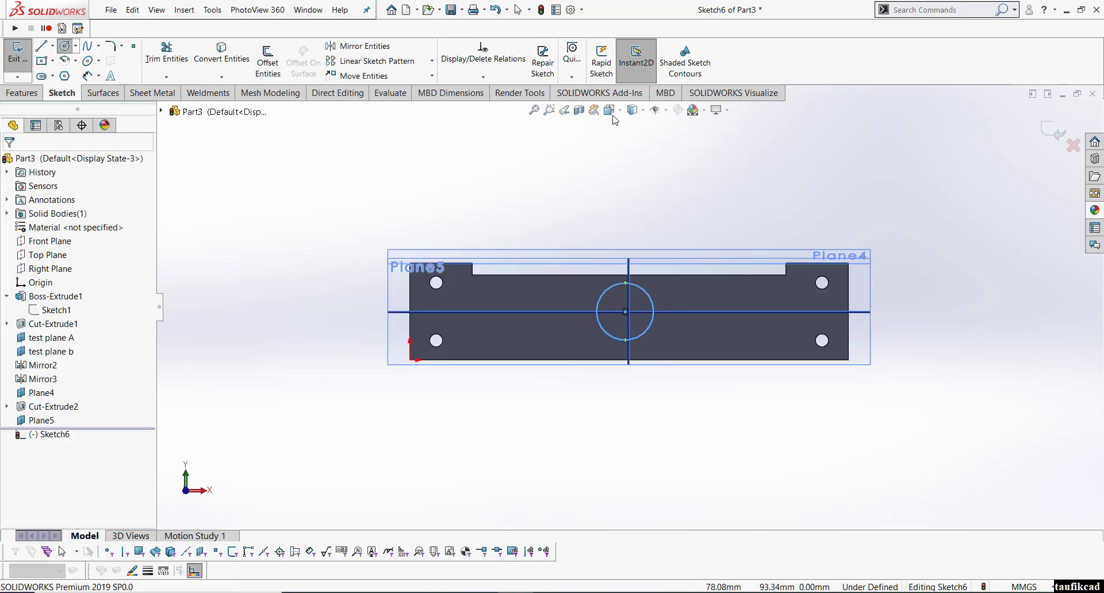
{"action": "left_click", "coordinate": [610, 110]}
{"action": "left_click", "coordinate": [675, 142]}
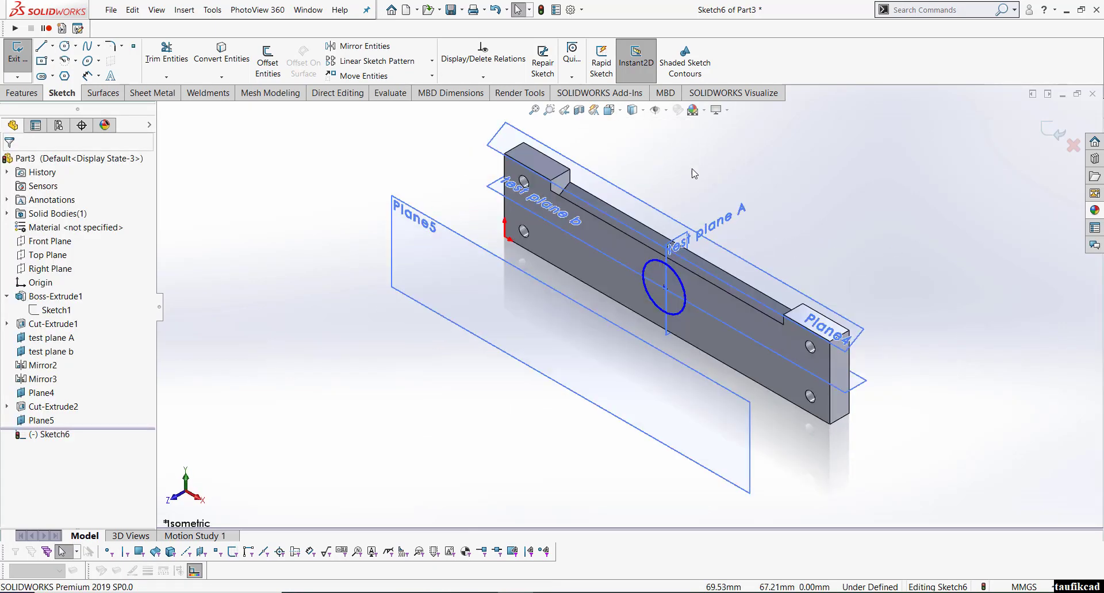
{"action": "right_click", "coordinate": [457, 267]}
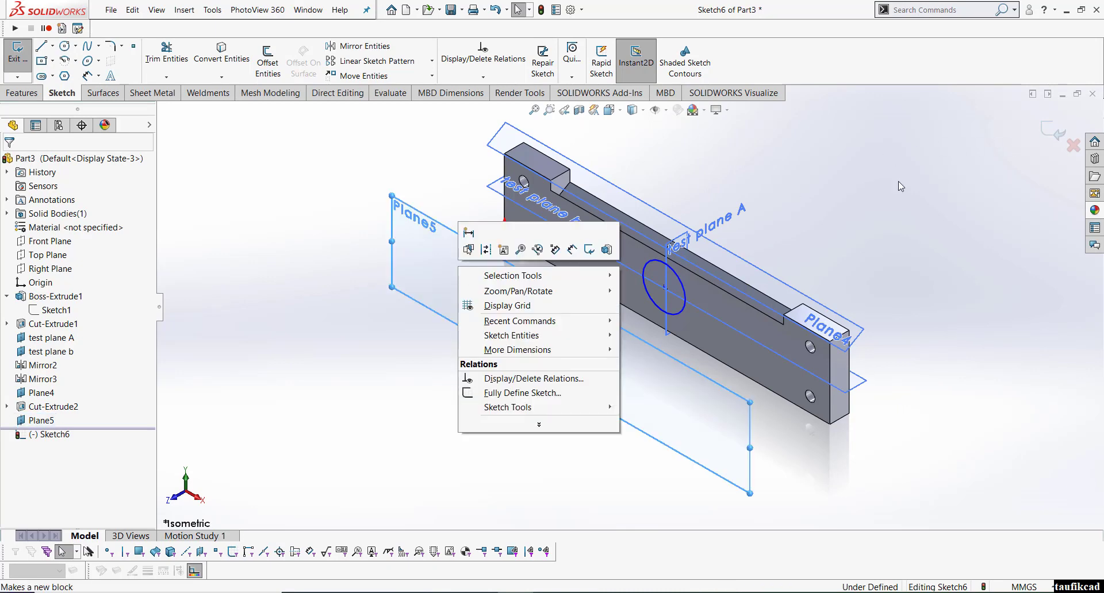
{"action": "left_click", "coordinate": [1050, 138]}
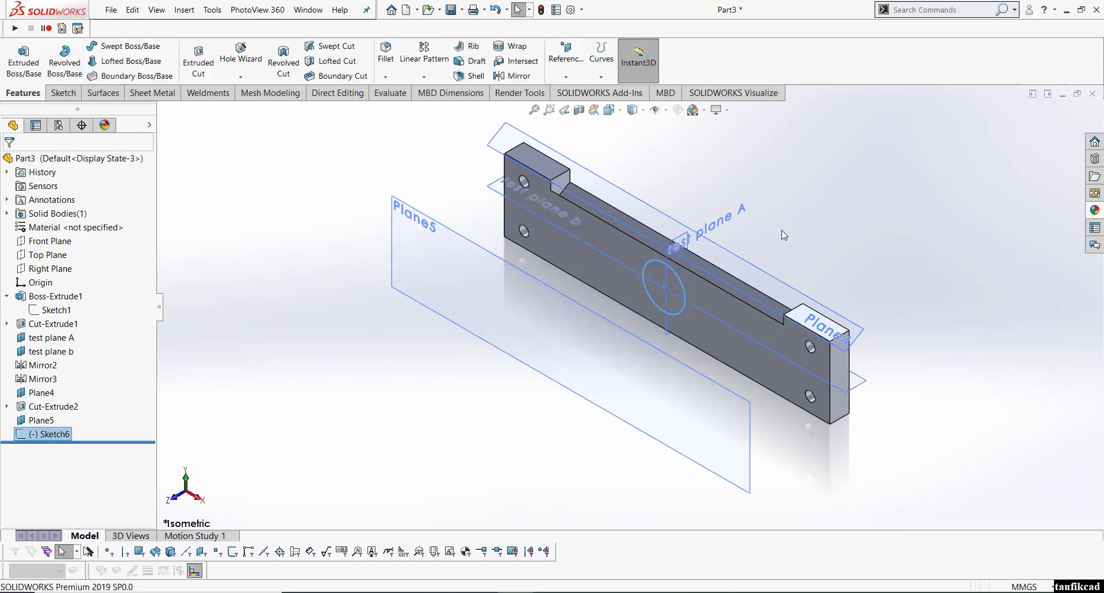
Start a sketch on Plane5 with the rectangle tool, viewed Normal To
{"action": "left_click", "coordinate": [457, 277]}
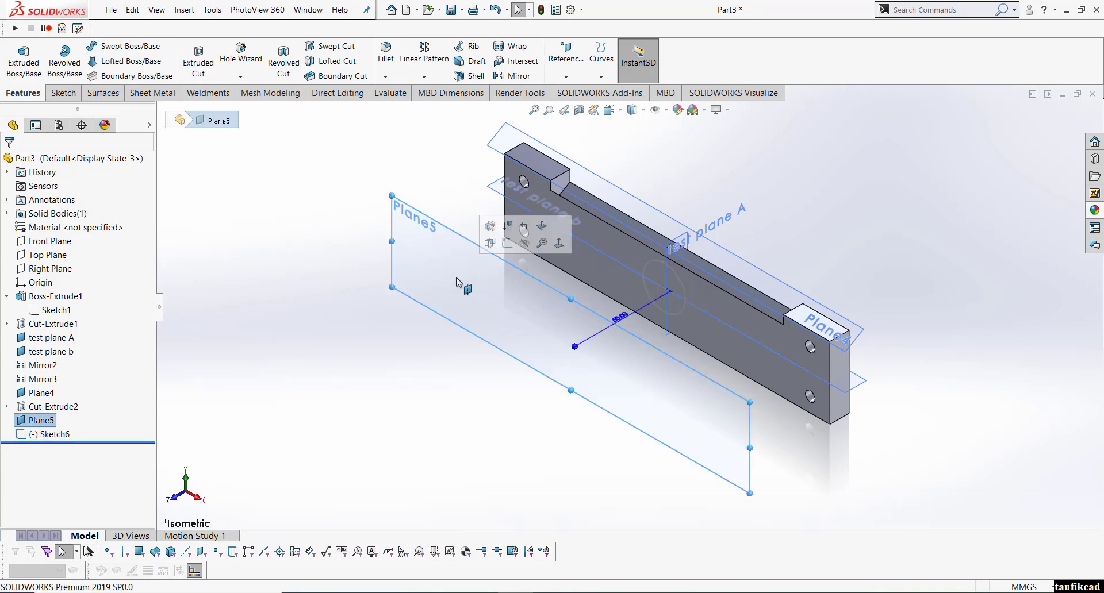
{"action": "left_click", "coordinate": [507, 251]}
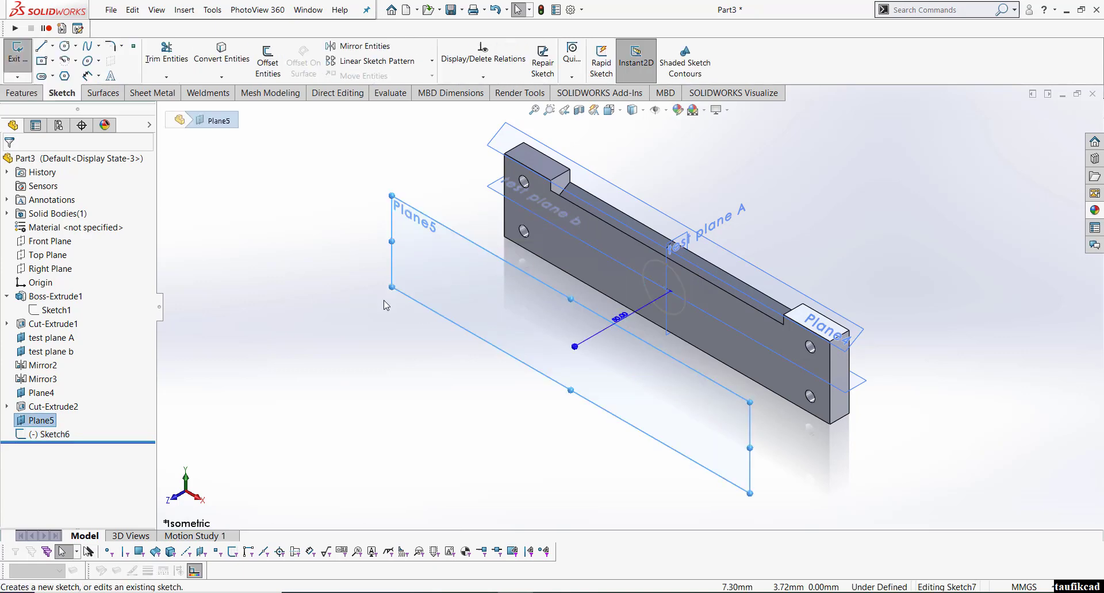
{"action": "left_click", "coordinate": [41, 62]}
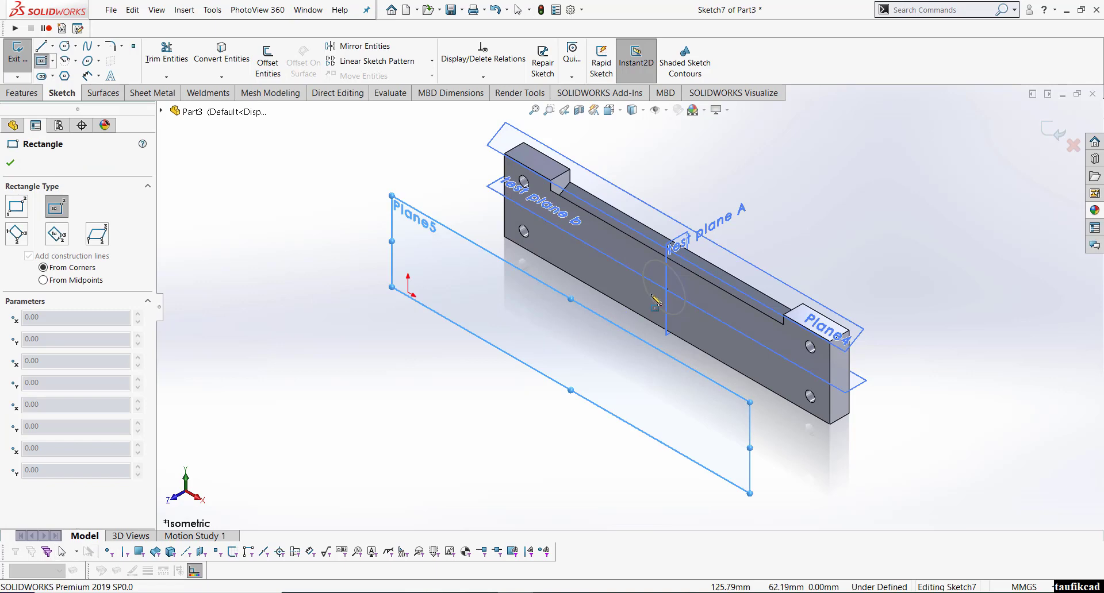
{"action": "left_click", "coordinate": [632, 110]}
{"action": "left_click", "coordinate": [674, 175]}
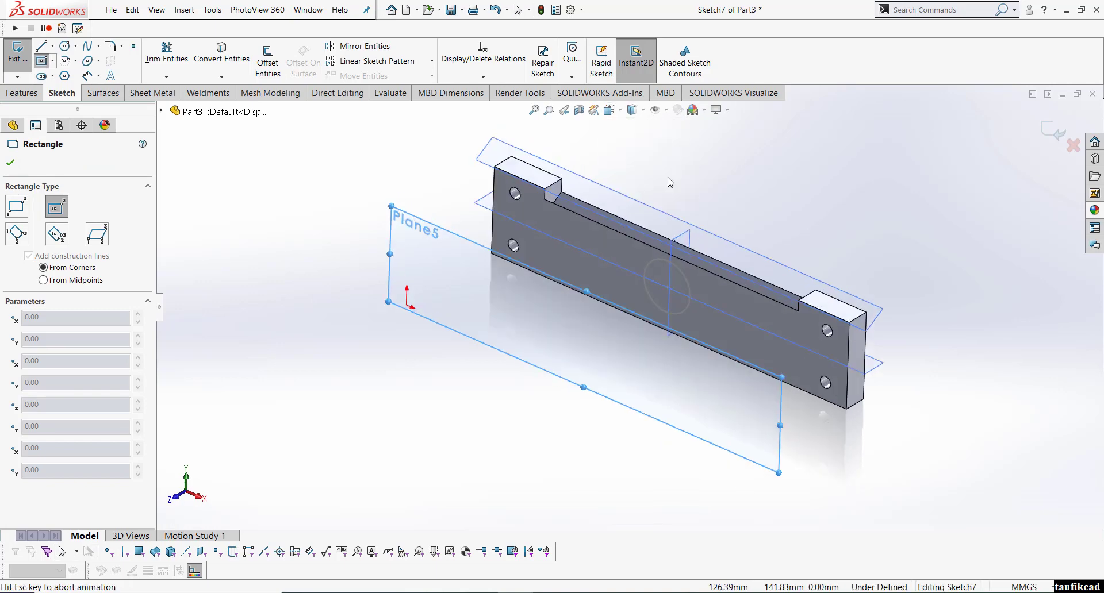
{"action": "scroll", "coordinate": [632, 362], "scroll_direction": "down", "scroll_amount": 1}
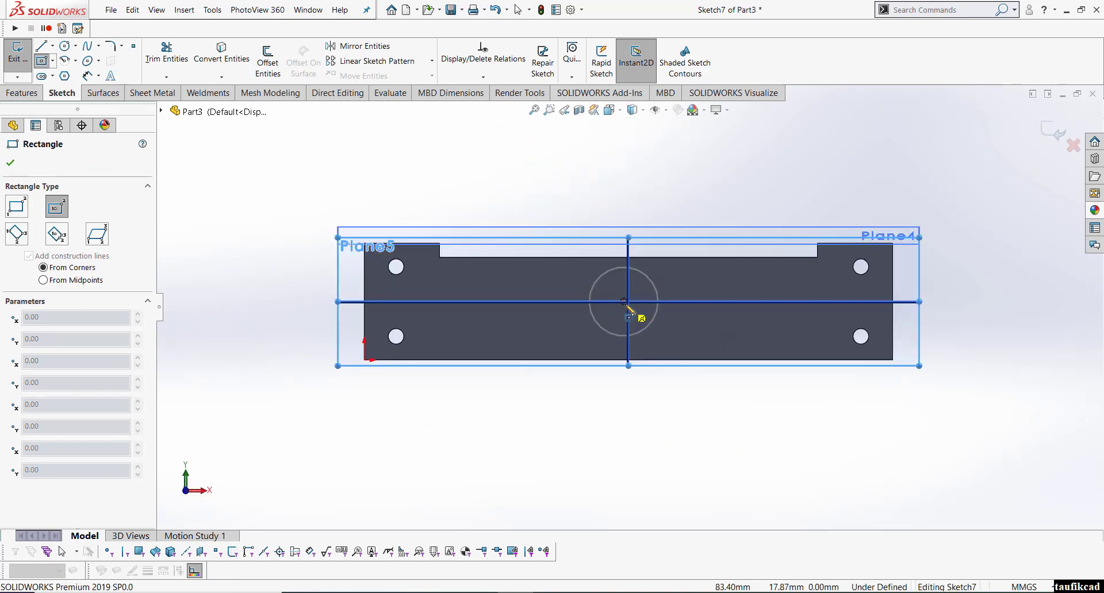
Draw a rectangle centred on the circle's centre, exit the sketch, and return to isometric
{"action": "left_click", "coordinate": [641, 319]}
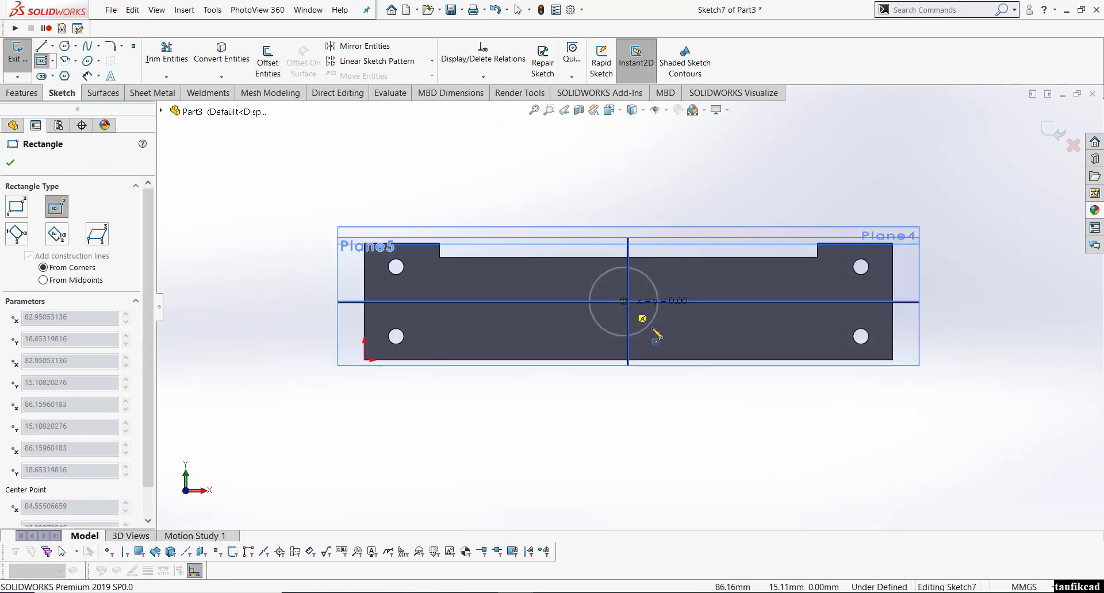
{"action": "left_click", "coordinate": [732, 394]}
{"action": "right_click", "coordinate": [634, 185]}
{"action": "left_click", "coordinate": [661, 190]}
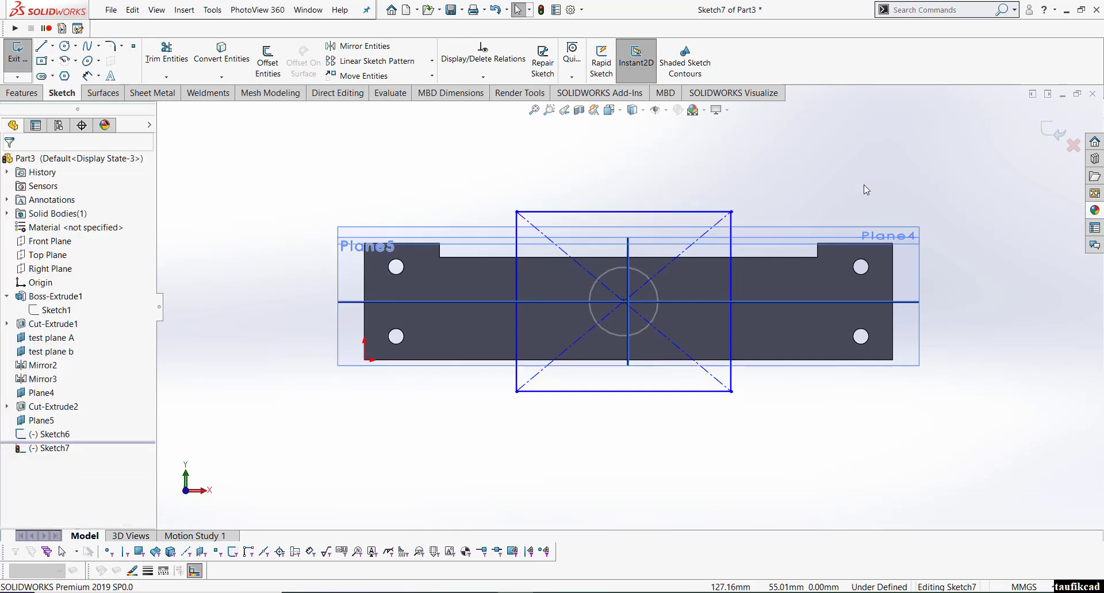
{"action": "left_click", "coordinate": [1053, 129]}
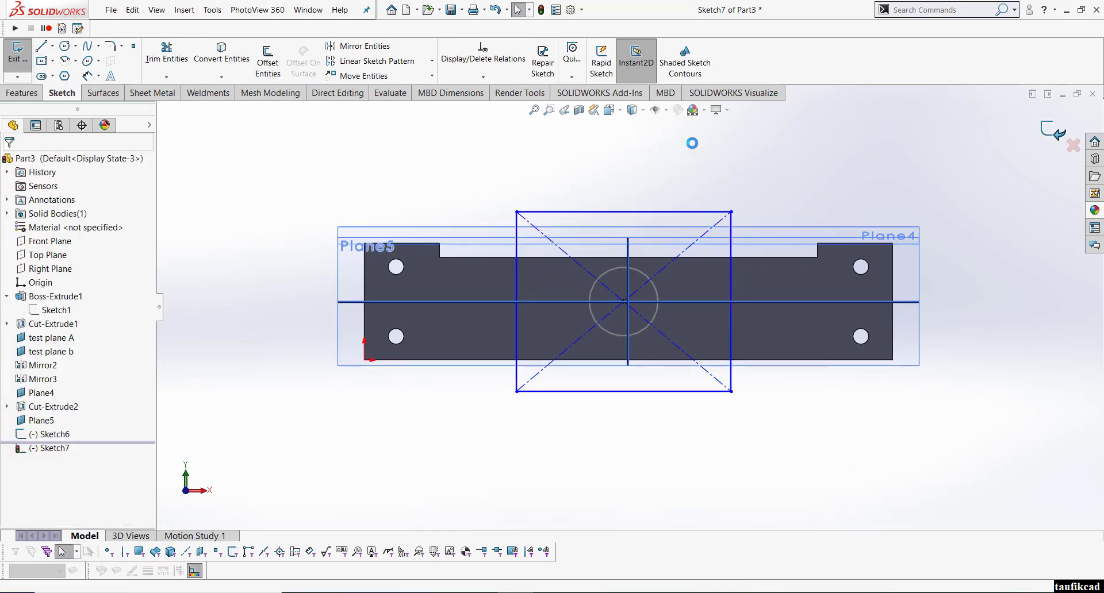
{"action": "left_click", "coordinate": [610, 110]}
{"action": "left_click", "coordinate": [674, 142]}
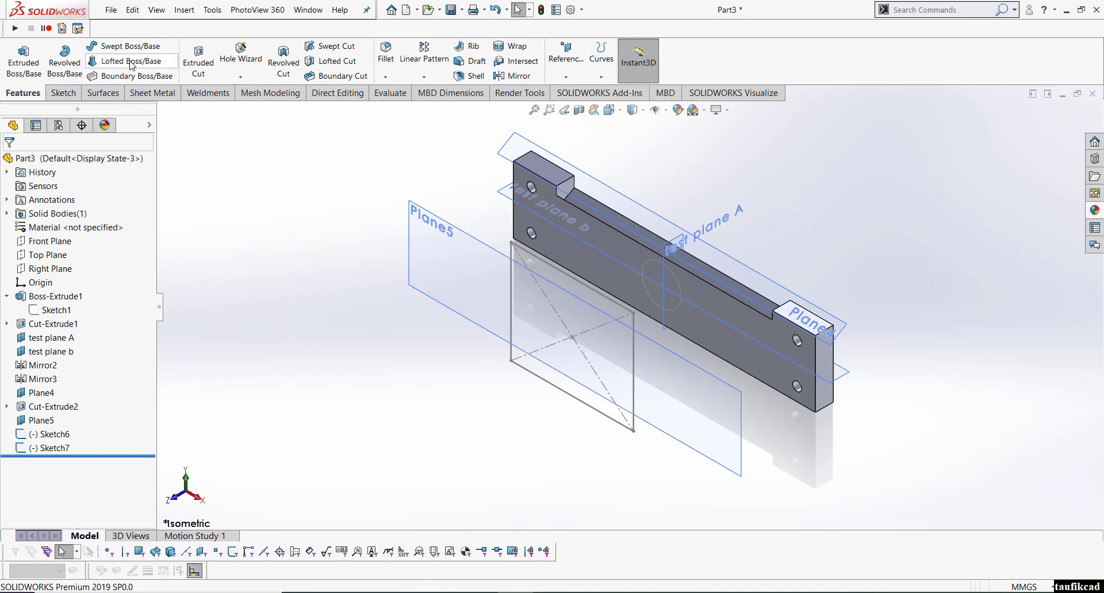
Loft a solid boss from the bar-face circle to the Plane5 rectangle, then orbit to inspect it
{"action": "left_click", "coordinate": [123, 61]}
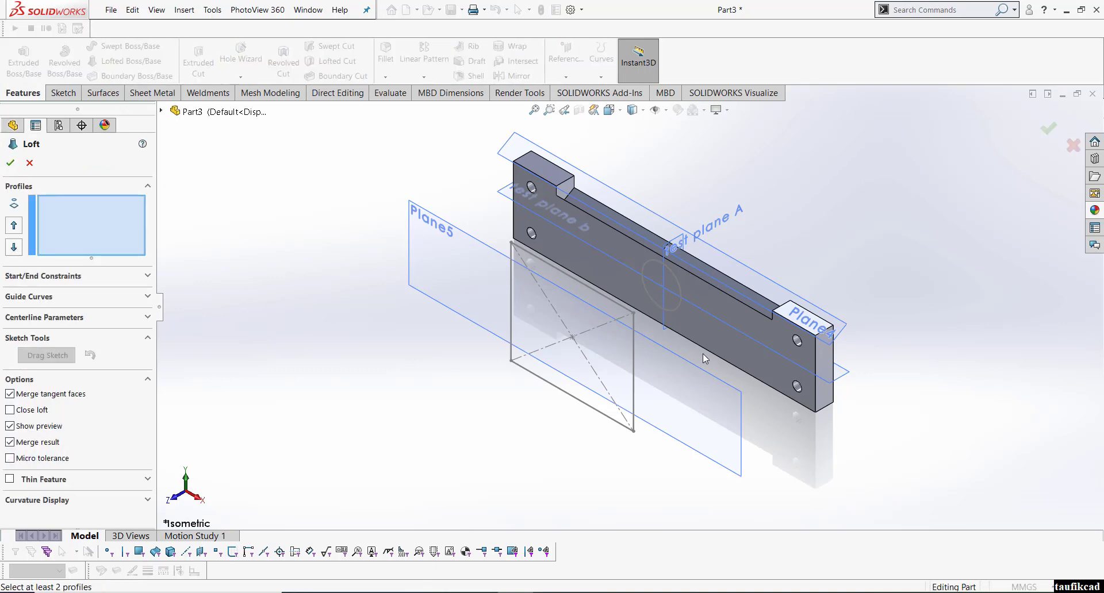
{"action": "left_click", "coordinate": [652, 306]}
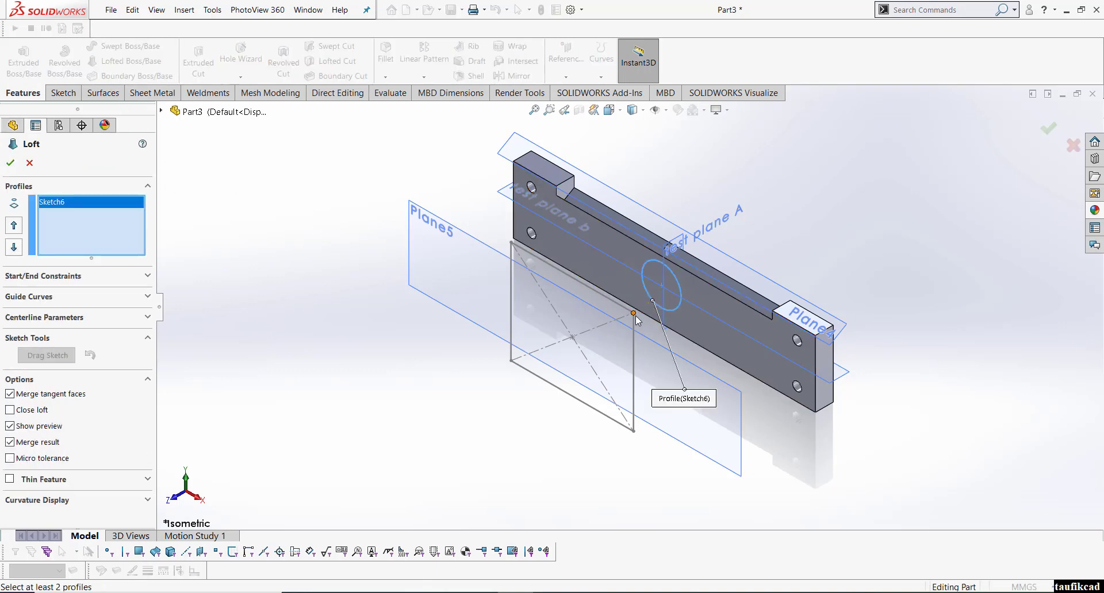
{"action": "left_click", "coordinate": [633, 314]}
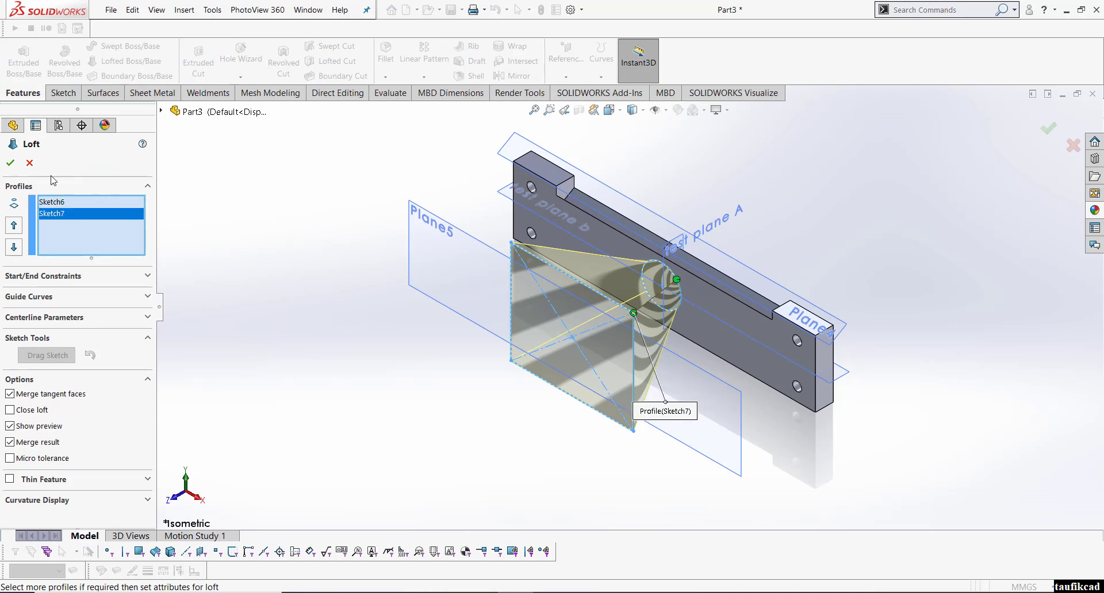
{"action": "left_click", "coordinate": [14, 166]}
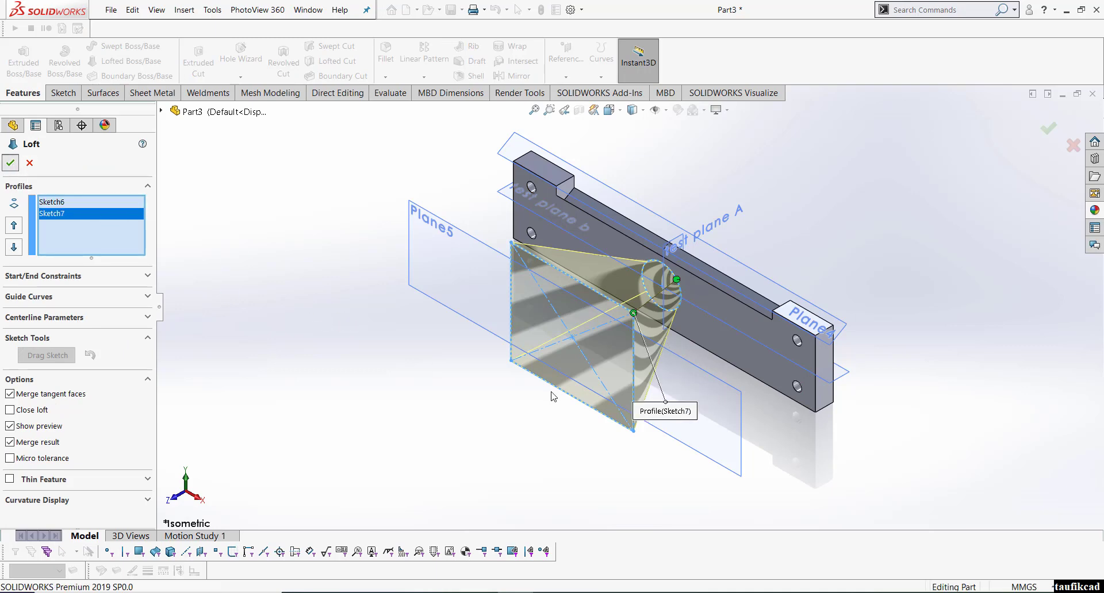
{"action": "mouse_move", "coordinate": [552, 460]}
{"action": "middle_mouse_down"}
{"action": "mouse_move", "coordinate": [445, 336]}
{"action": "mouse_move", "coordinate": [517, 377]}
{"action": "middle_mouse_up"}
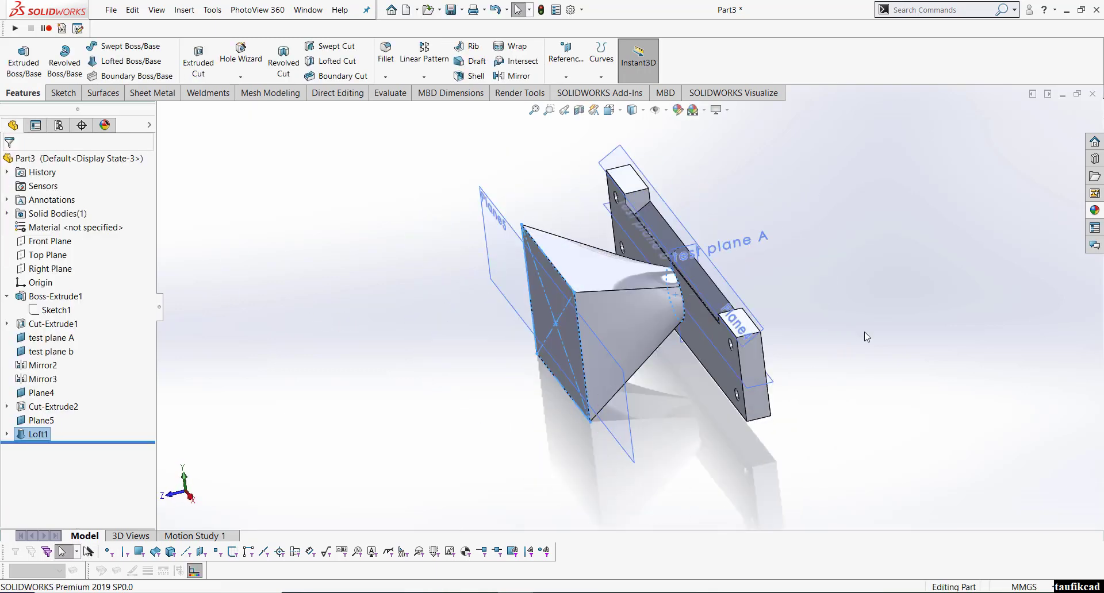
{"action": "mouse_move", "coordinate": [635, 309]}
{"action": "middle_mouse_down"}
{"action": "mouse_move", "coordinate": [678, 326]}
{"action": "mouse_move", "coordinate": [500, 270]}
{"action": "mouse_move", "coordinate": [787, 417]}
{"action": "middle_mouse_up"}
{"action": "right_click", "coordinate": [787, 418]}
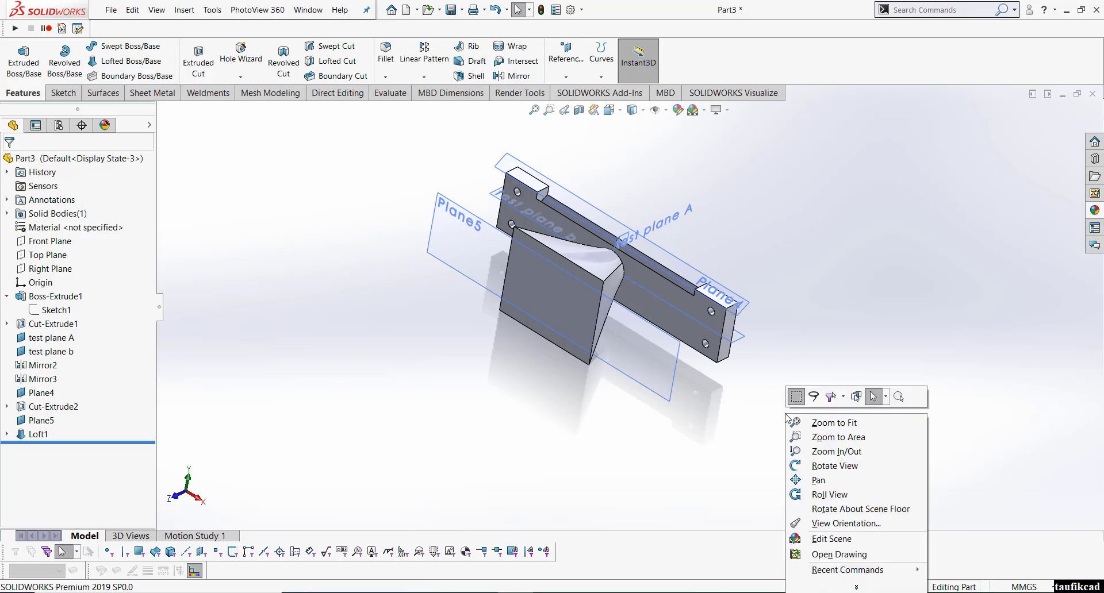
{"action": "right_click", "coordinate": [648, 374]}
{"action": "left_click", "coordinate": [865, 398]}
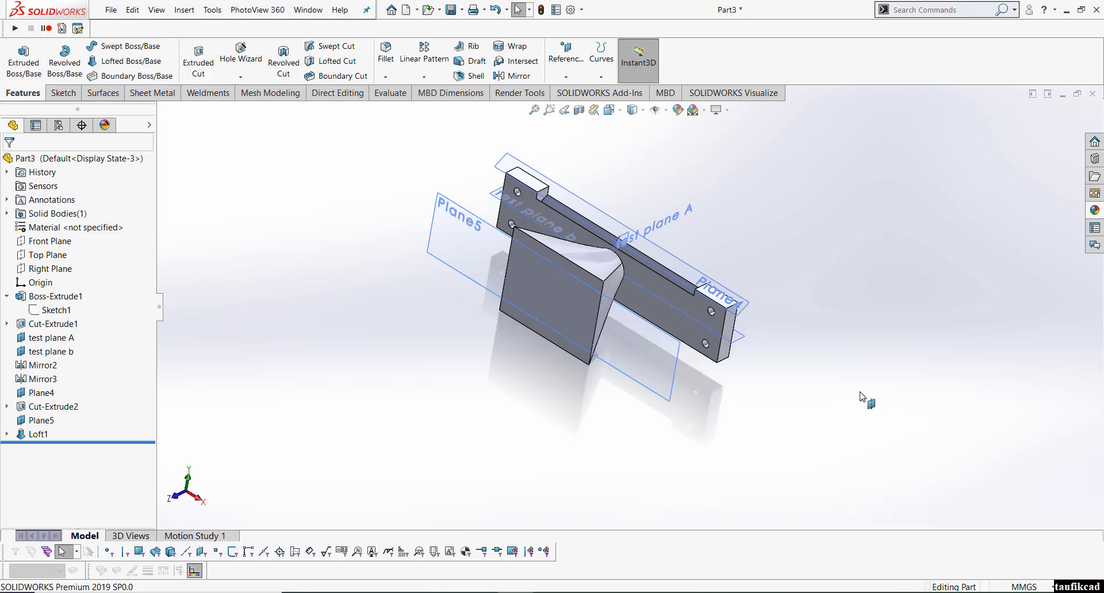
{"action": "left_click", "coordinate": [449, 247]}
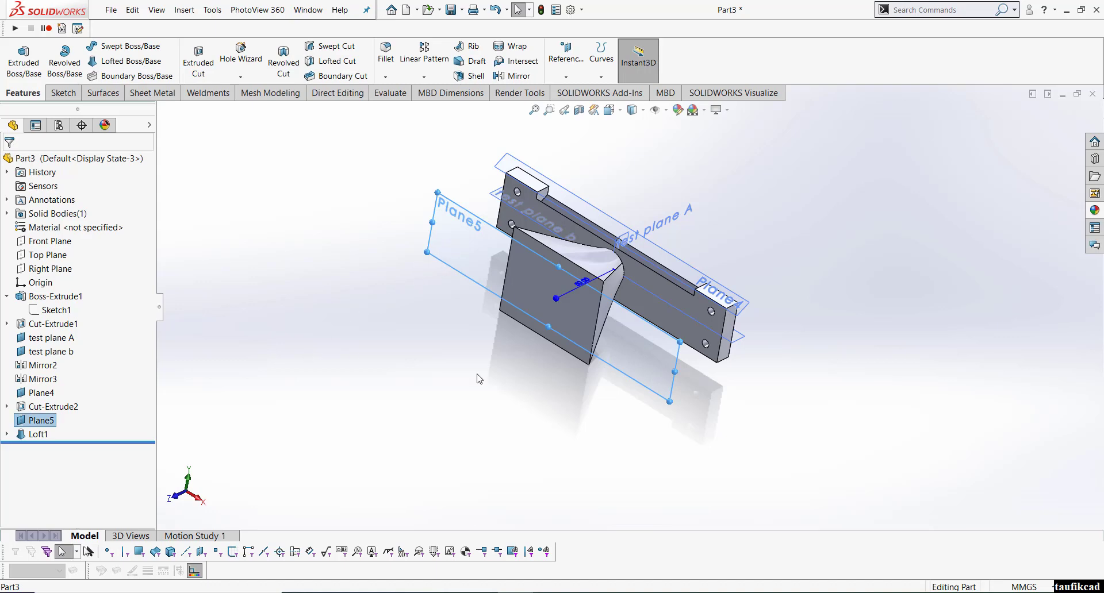
{"action": "left_click_drag", "start_coordinate": [674, 388], "coordinate": [492, 482], "text": "ctrl"}
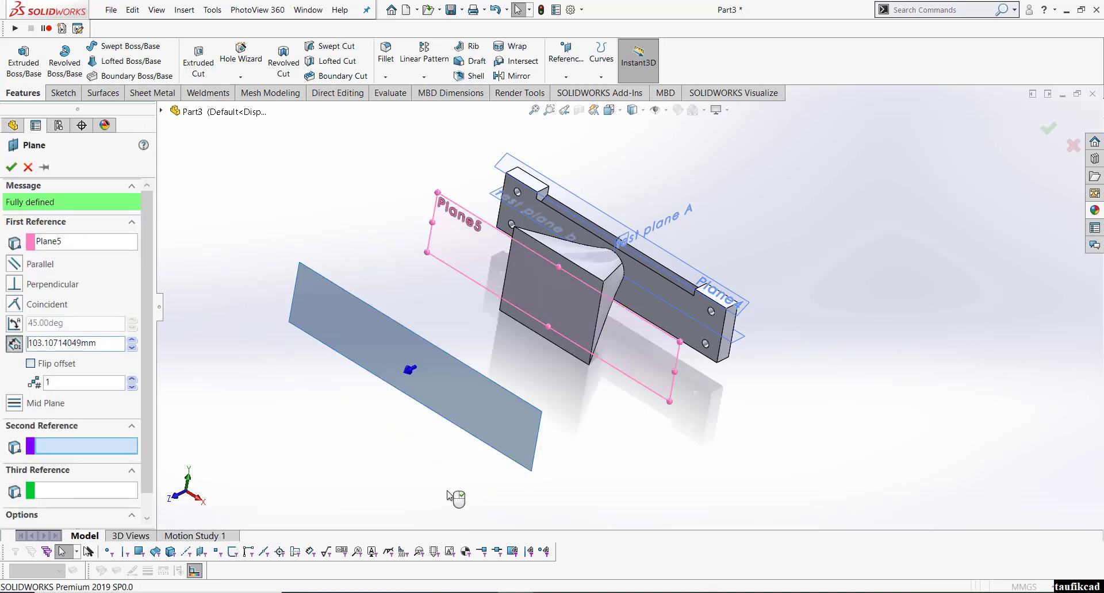
{"action": "mouse_move", "coordinate": [491, 482]}
{"action": "left_mouse_down", "text": "ctrl"}
{"action": "mouse_move", "coordinate": [631, 427]}
{"action": "mouse_move", "coordinate": [542, 458]}
{"action": "mouse_move", "coordinate": [629, 426]}
{"action": "mouse_move", "coordinate": [604, 439]}
{"action": "left_mouse_up", "text": "ctrl"}
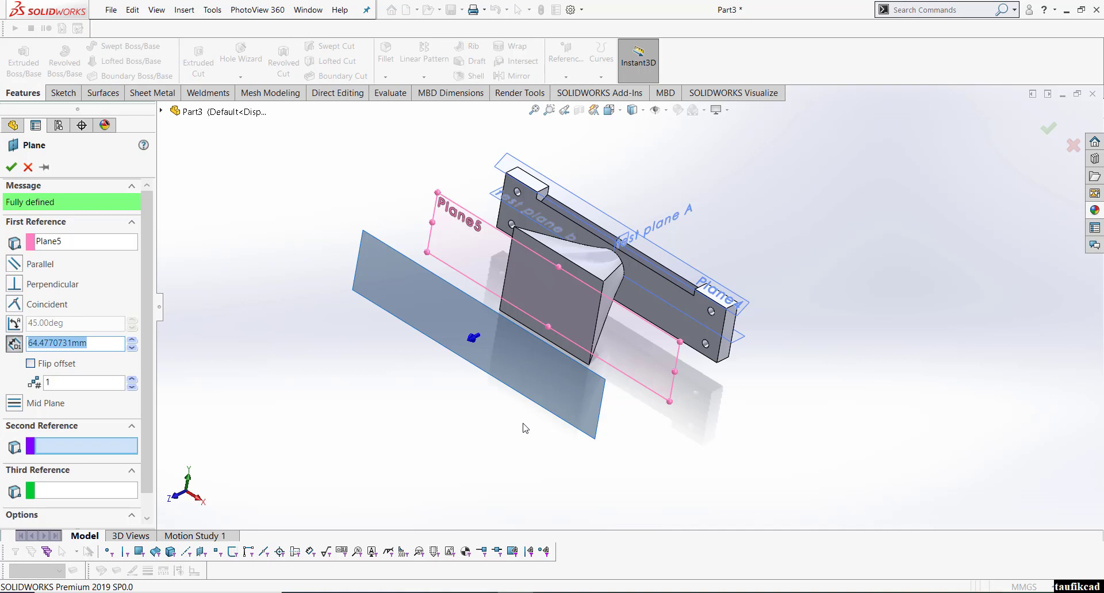
{"action": "middle_click_drag", "start_coordinate": [537, 399], "coordinate": [274, 418]}
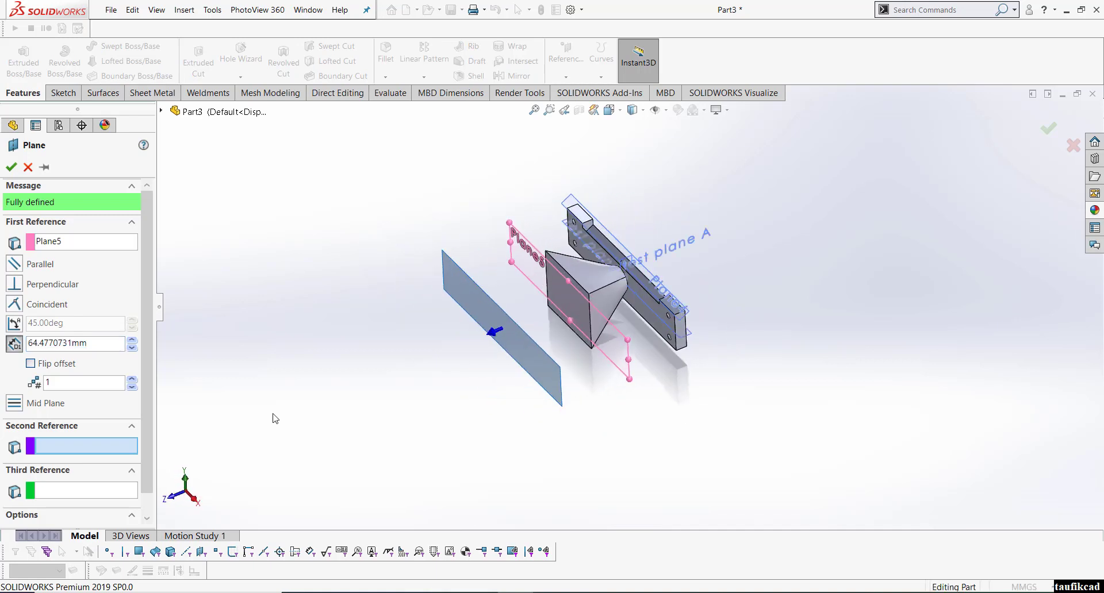
{"action": "double_click", "coordinate": [120, 343]}
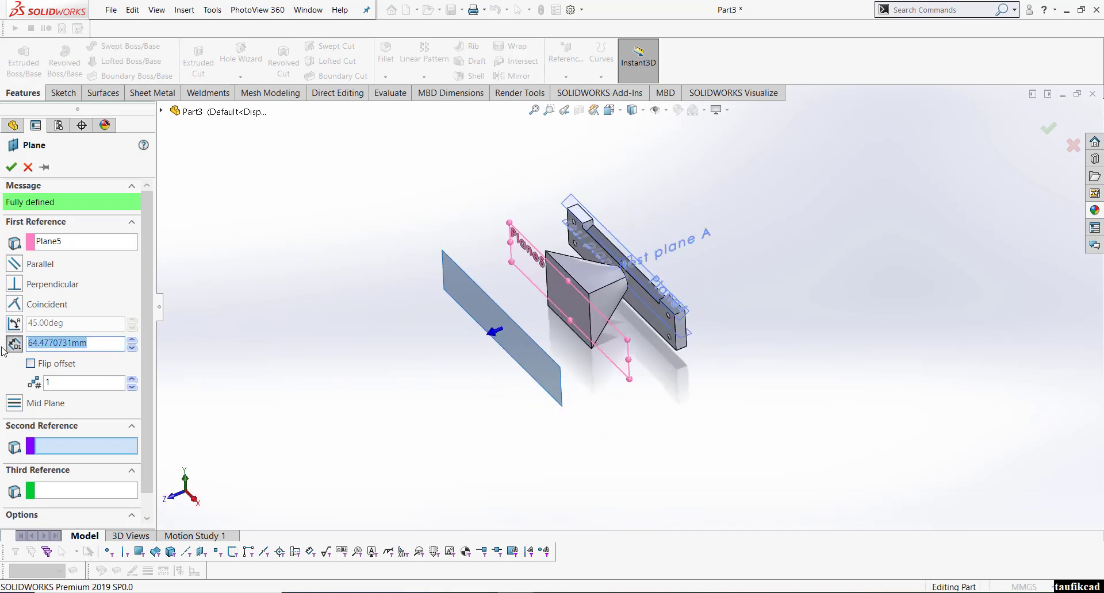
{"action": "type", "text": "10"}
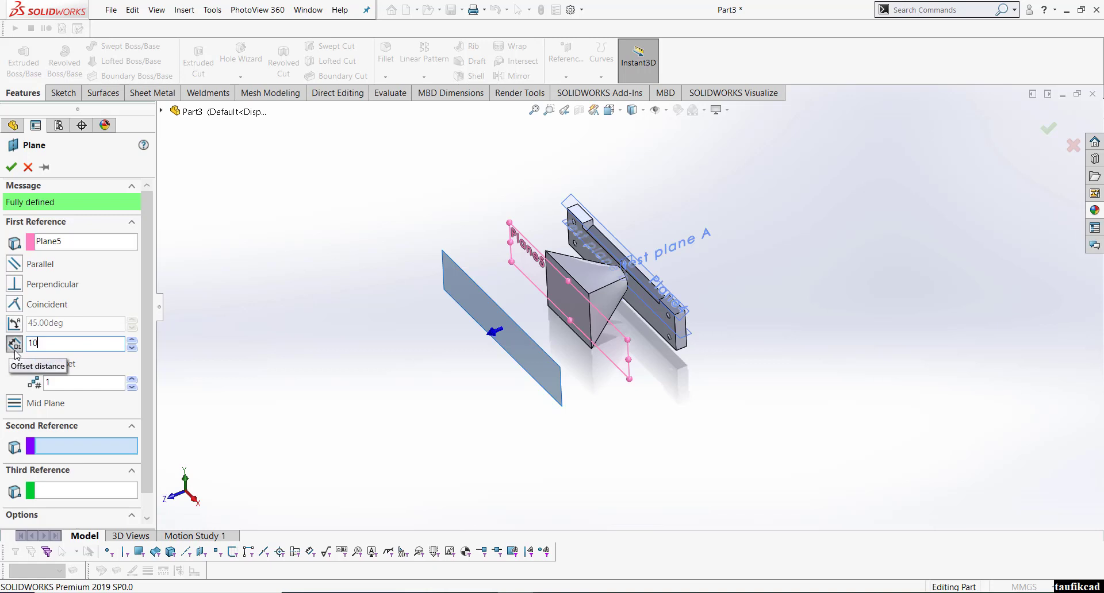
{"action": "key", "text": "Return"}
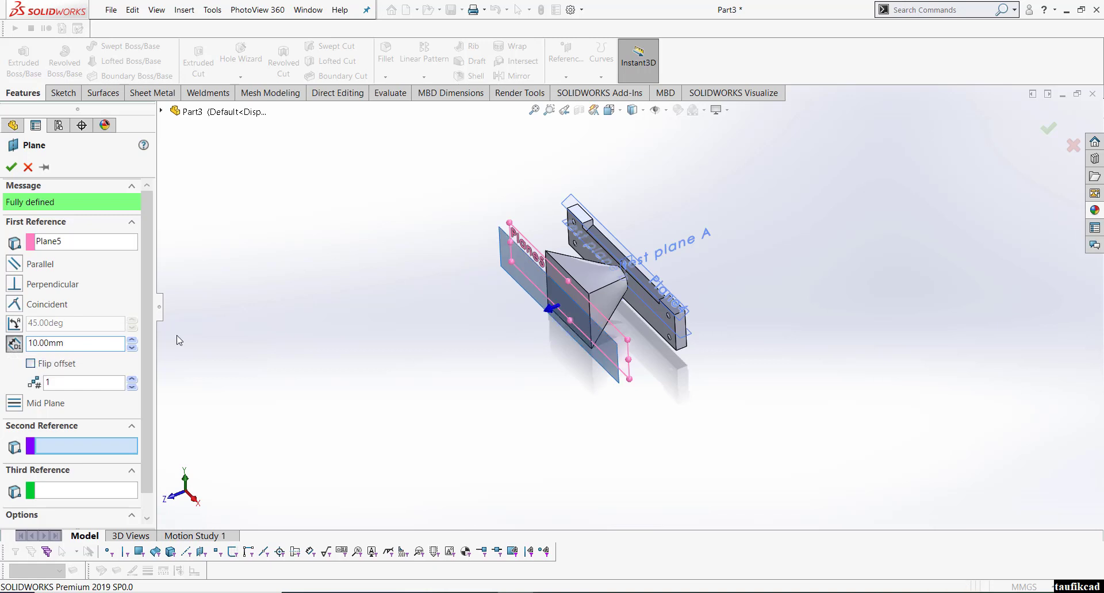
{"action": "left_click", "coordinate": [132, 380]}
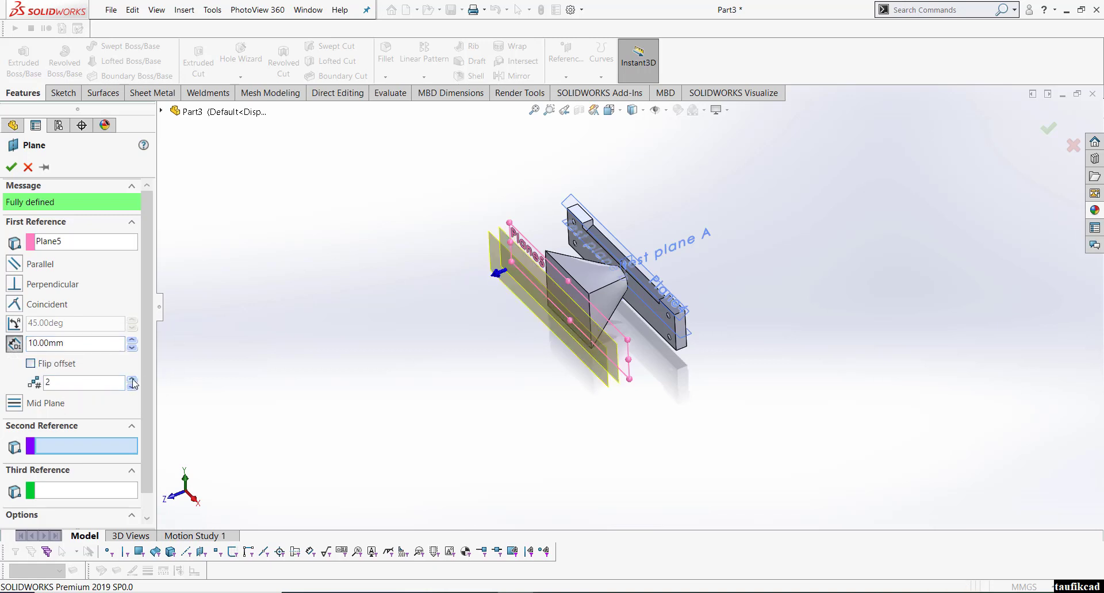
{"action": "left_click", "coordinate": [133, 380]}
{"action": "left_click", "coordinate": [133, 380]}
{"action": "left_click", "coordinate": [132, 380]}
{"action": "left_click", "coordinate": [132, 380]}
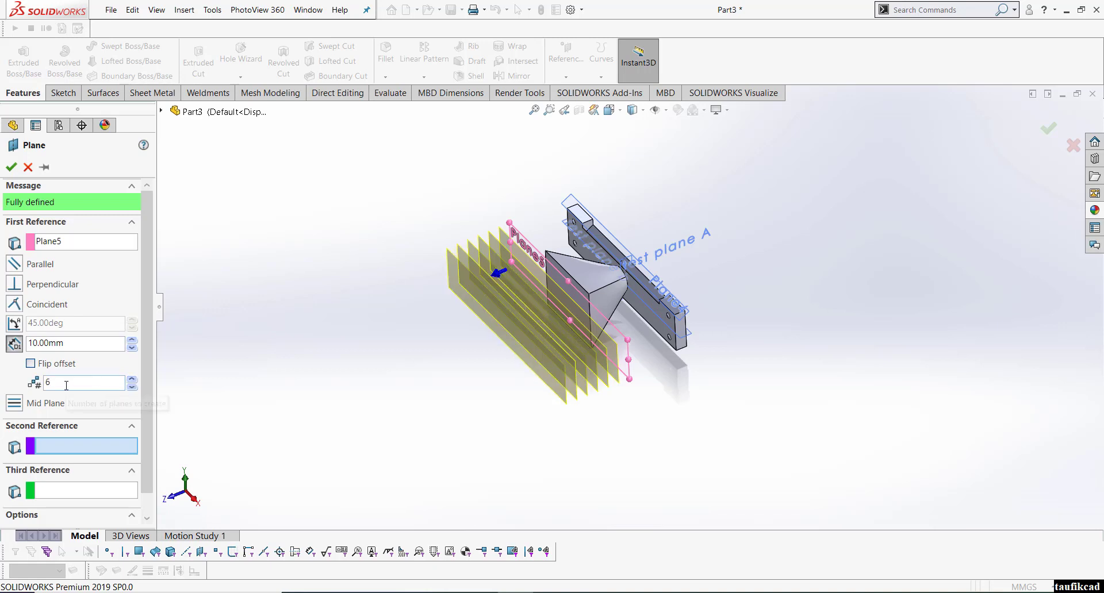
{"action": "left_click_drag", "start_coordinate": [70, 347], "coordinate": [7, 359]}
{"action": "type", "text": "40"}
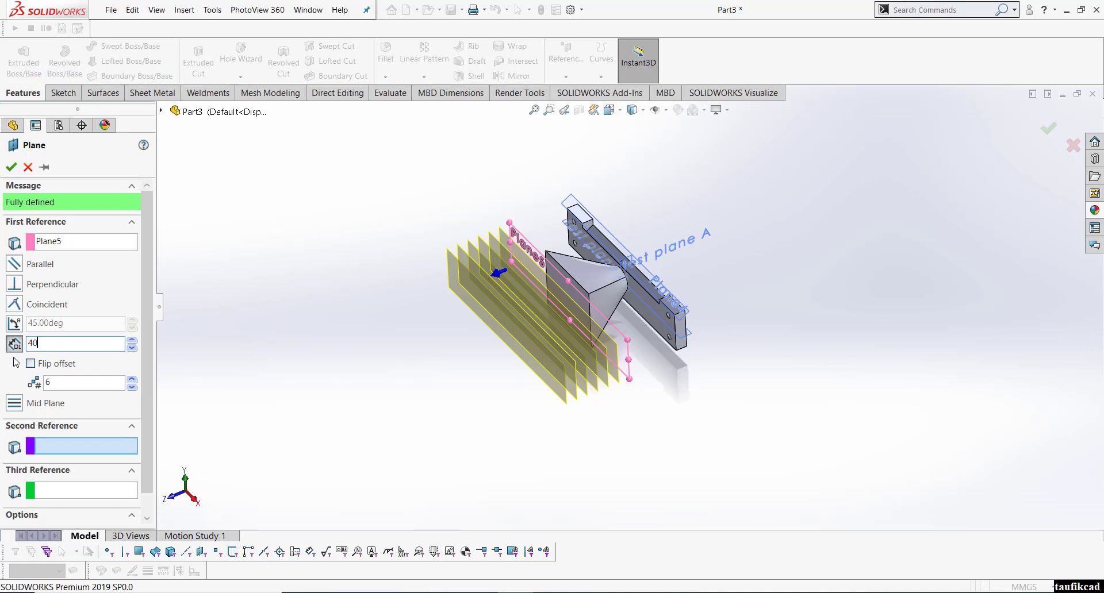
{"action": "key", "text": "Return"}
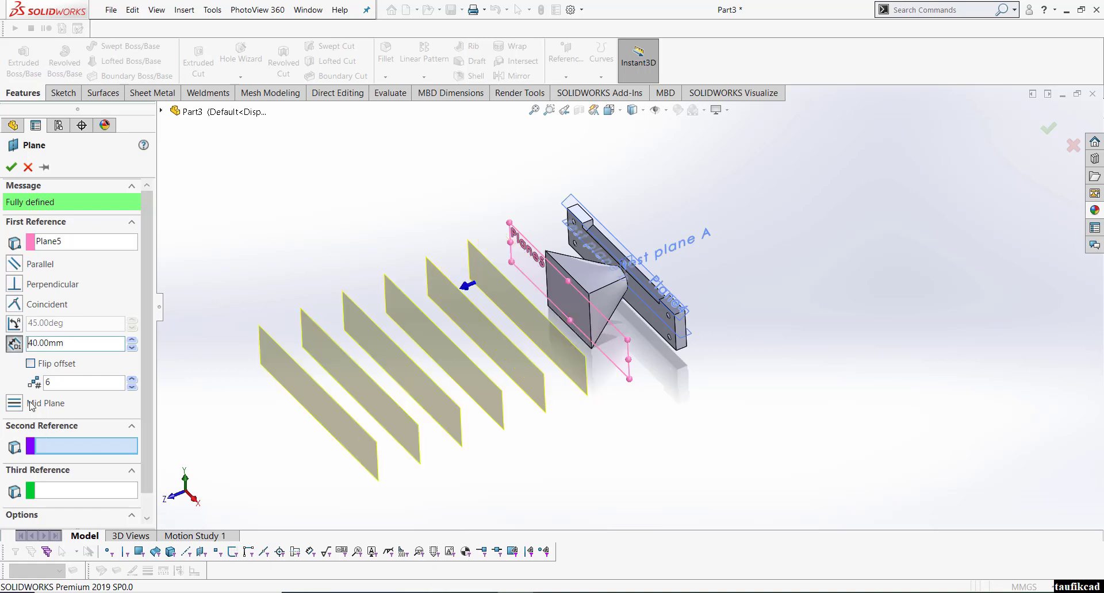
{"action": "left_click", "coordinate": [30, 365]}
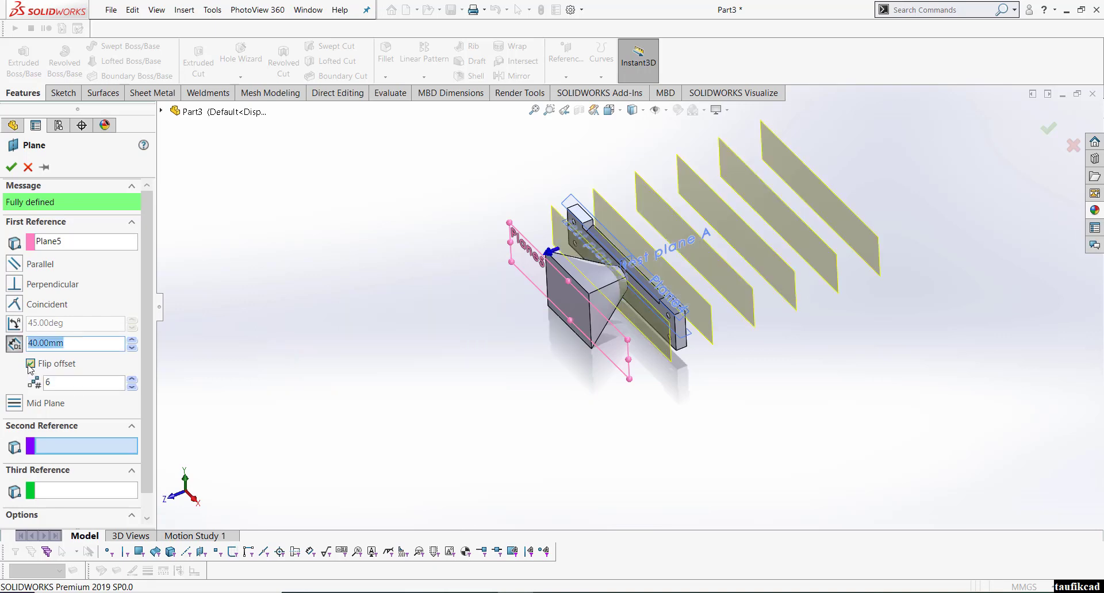
{"action": "left_click", "coordinate": [31, 365]}
{"action": "left_click", "coordinate": [30, 365]}
{"action": "left_click", "coordinate": [30, 364]}
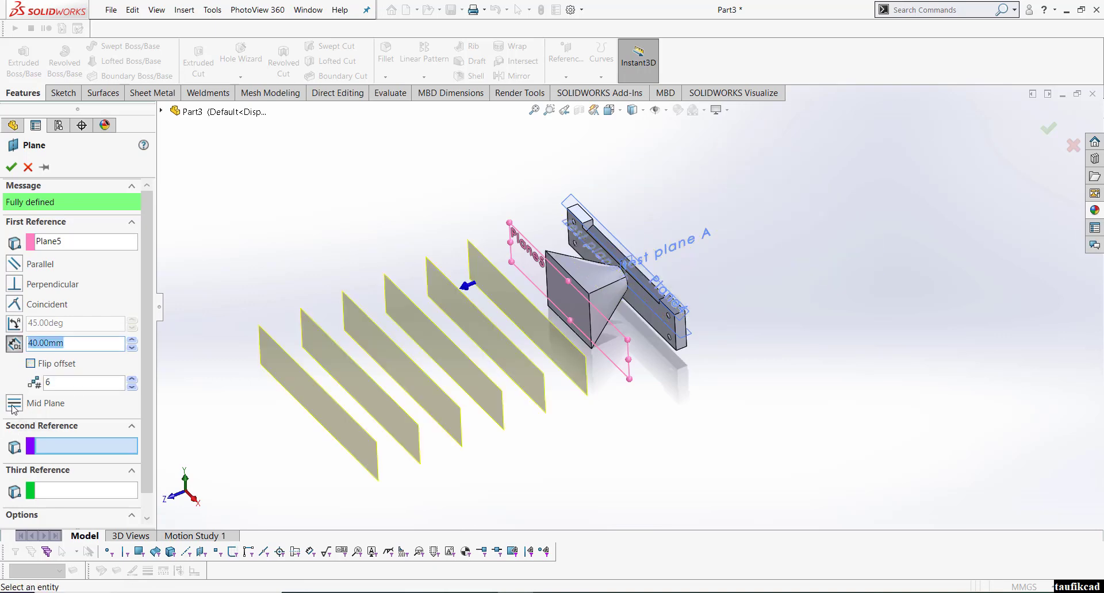
{"action": "left_click", "coordinate": [14, 408]}
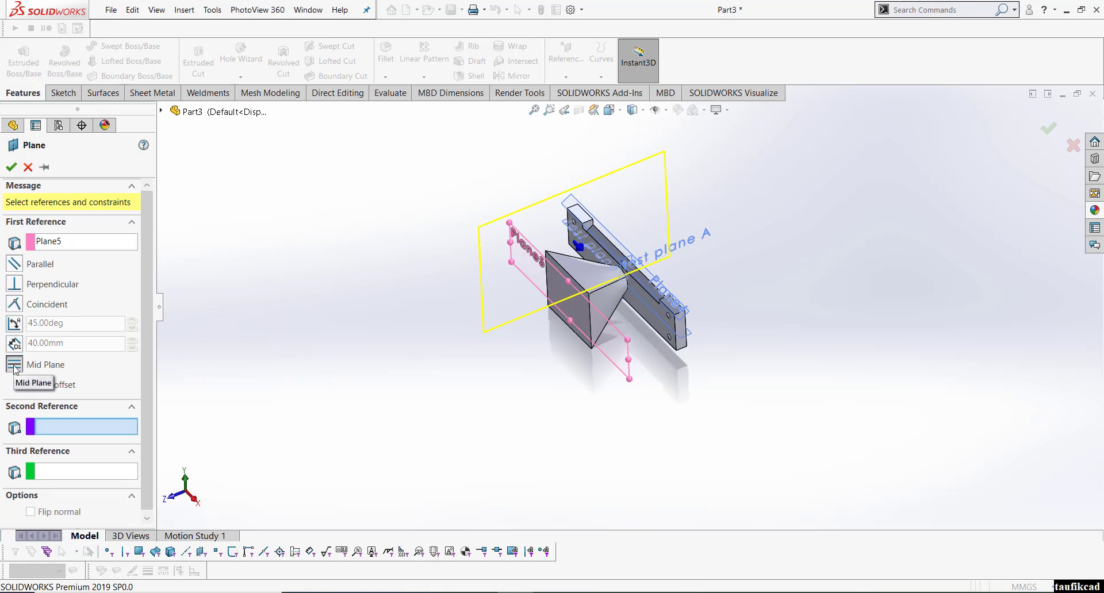
{"action": "left_click", "coordinate": [28, 167]}
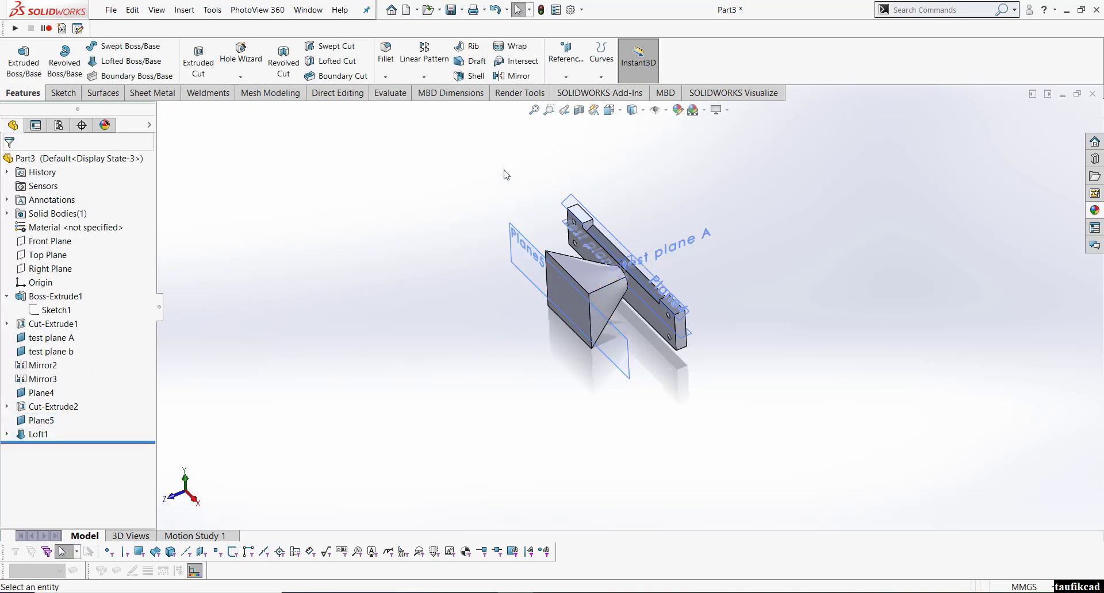
Offset four planes from Plane5 at 50 mm spacing, creating Plane6 through Plane9
{"action": "left_click", "coordinate": [629, 376]}
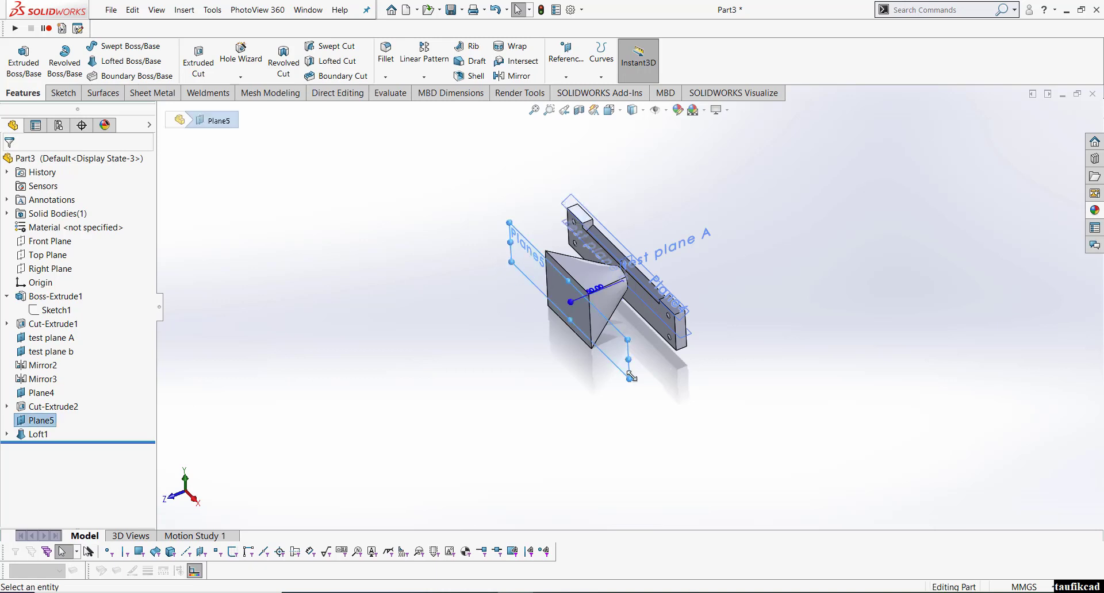
{"action": "left_click_drag", "start_coordinate": [610, 386], "coordinate": [540, 403], "text": "ctrl"}
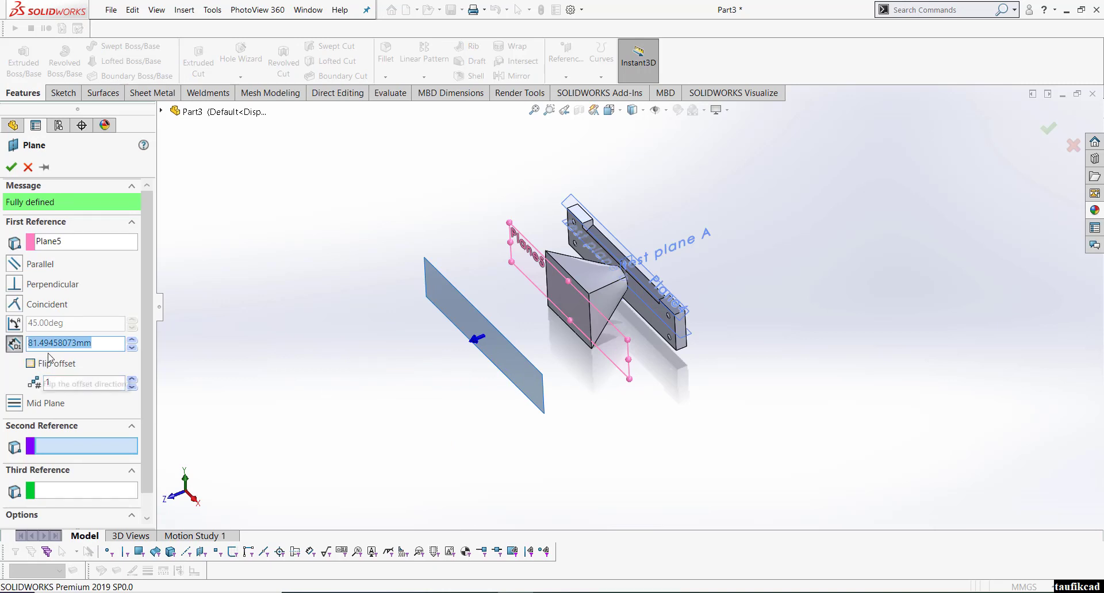
{"action": "type", "text": "50"}
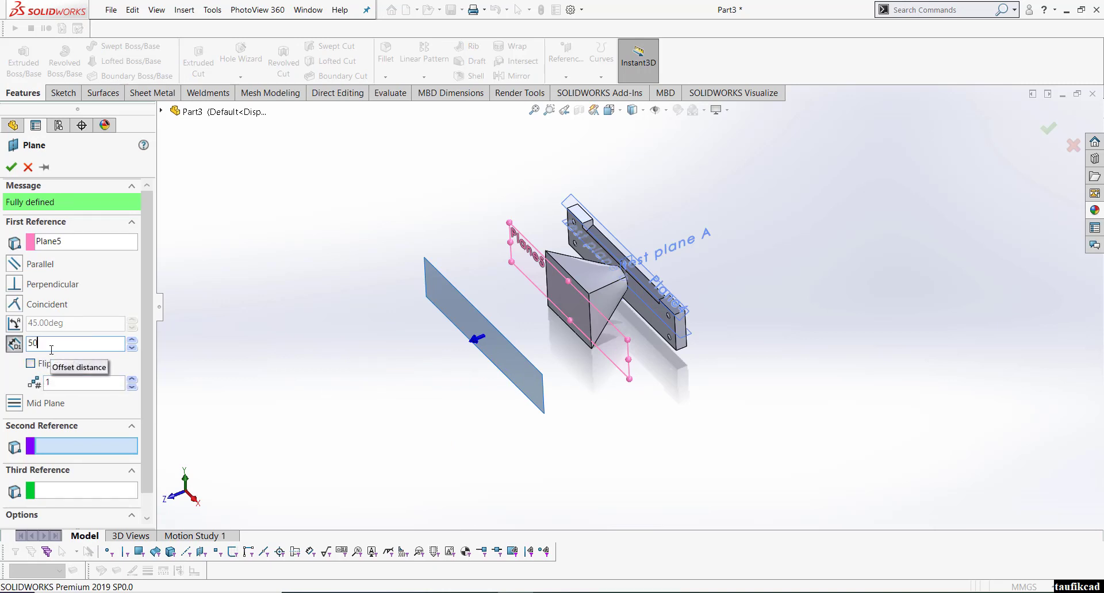
{"action": "key", "text": "Return"}
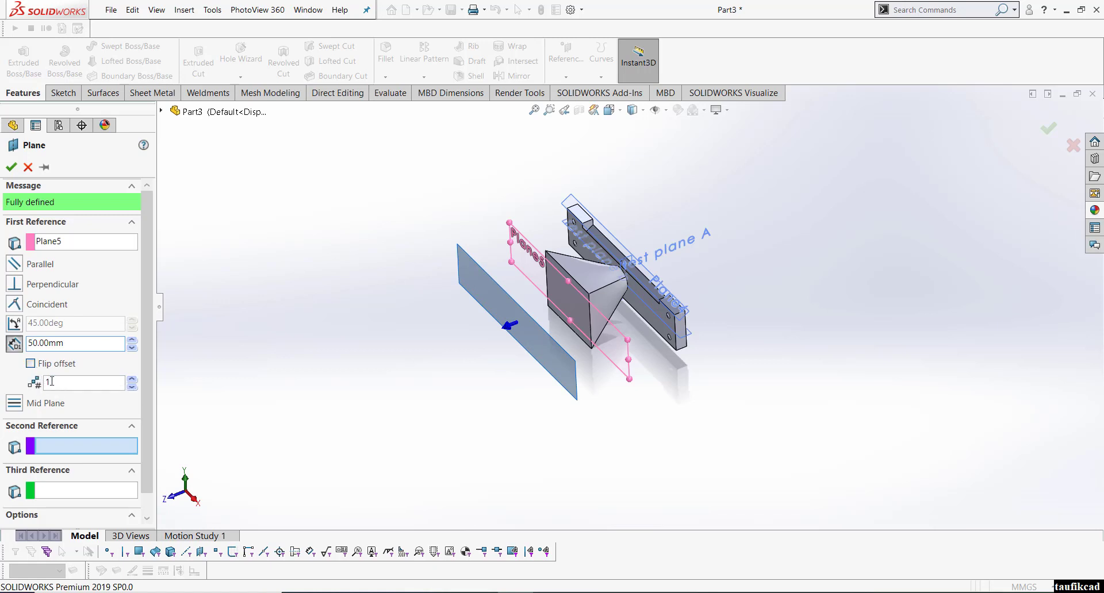
{"action": "left_click", "coordinate": [133, 380]}
{"action": "left_click", "coordinate": [133, 380]}
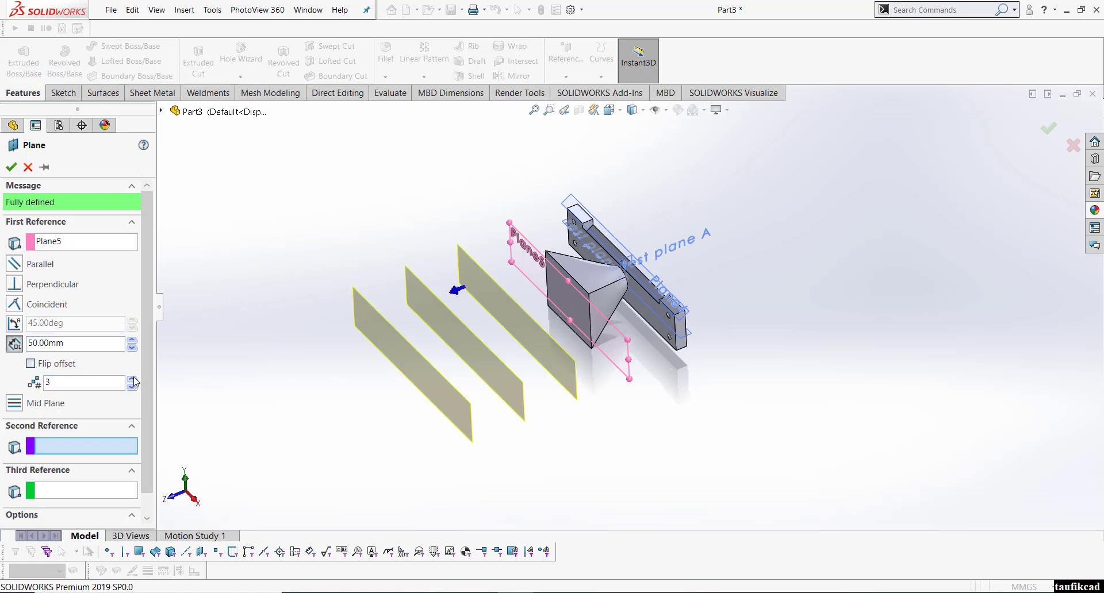
{"action": "left_click", "coordinate": [133, 378]}
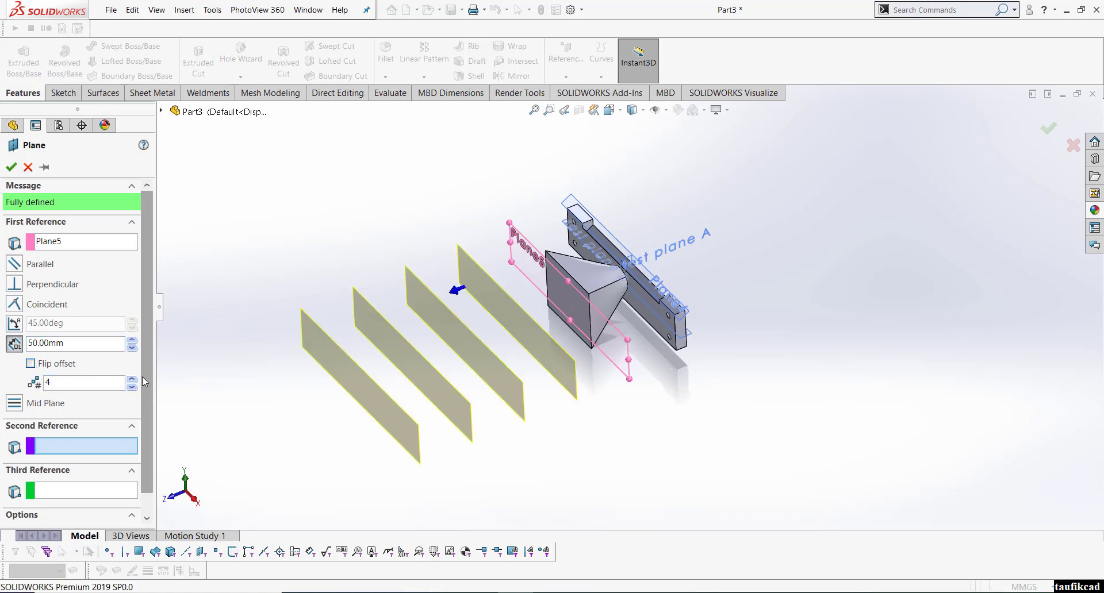
{"action": "left_click_drag", "start_coordinate": [147, 383], "coordinate": [153, 436]}
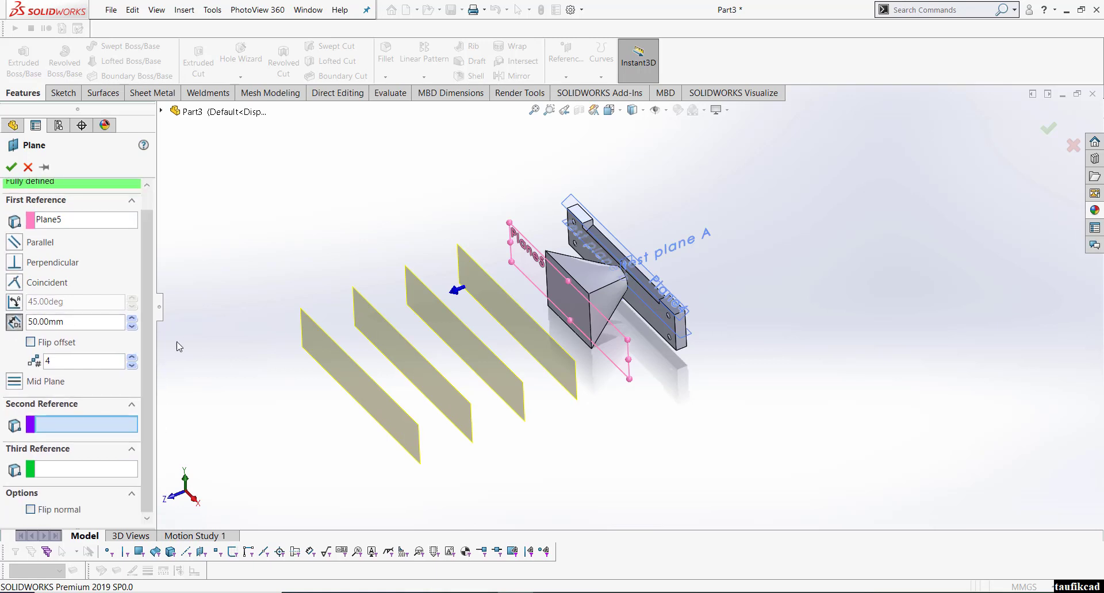
{"action": "left_click", "coordinate": [11, 167]}
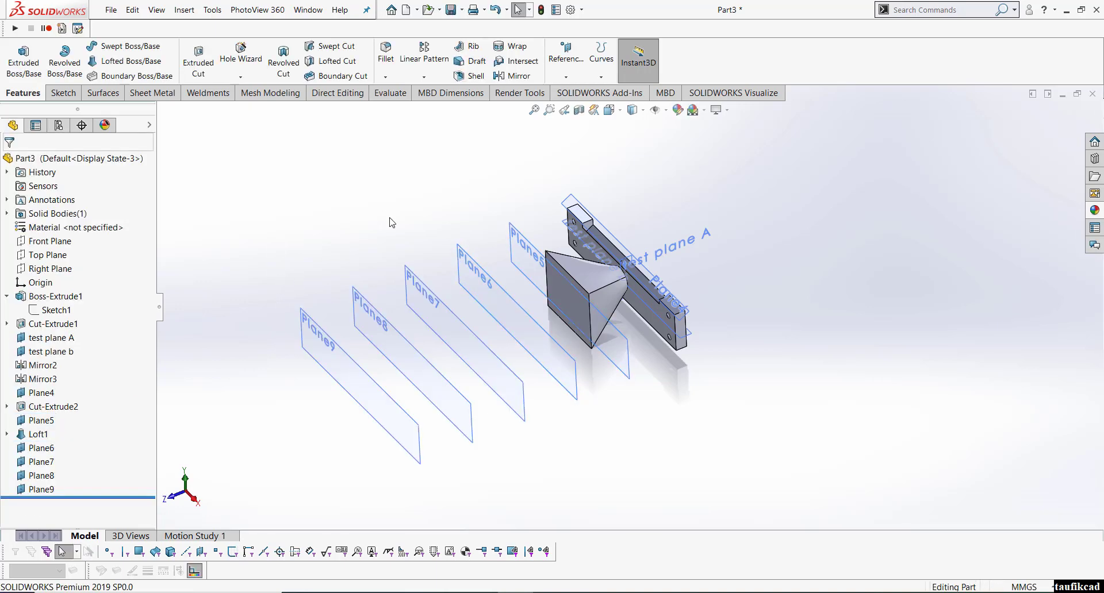
Sketch a small circle on Plane6 and close the sketch
{"action": "middle_click_drag", "start_coordinate": [390, 222], "coordinate": [538, 359]}
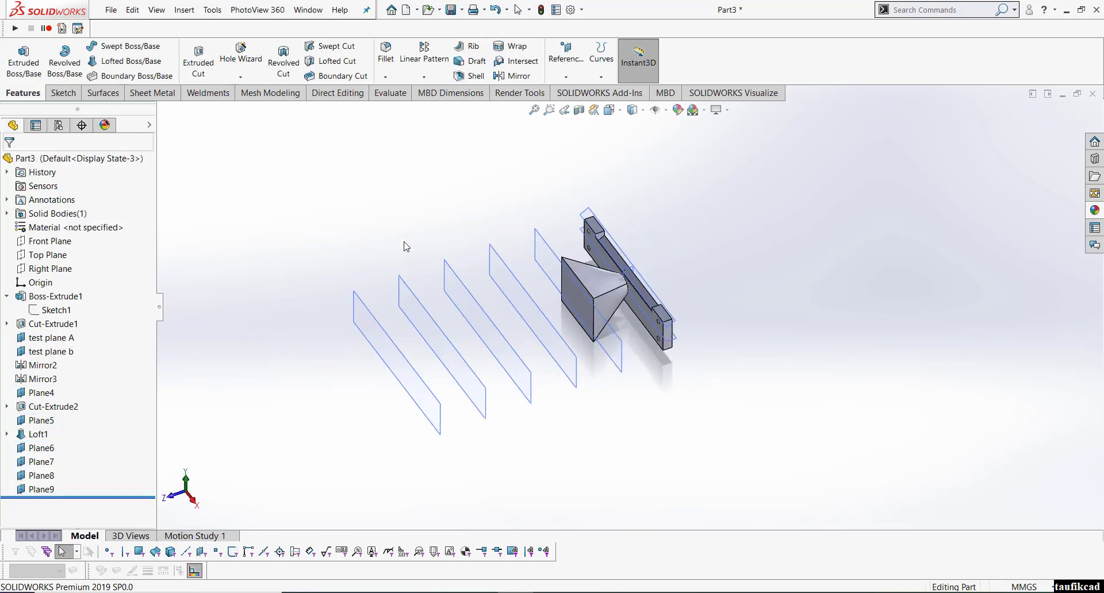
{"action": "left_click", "coordinate": [549, 290]}
{"action": "left_click", "coordinate": [596, 257]}
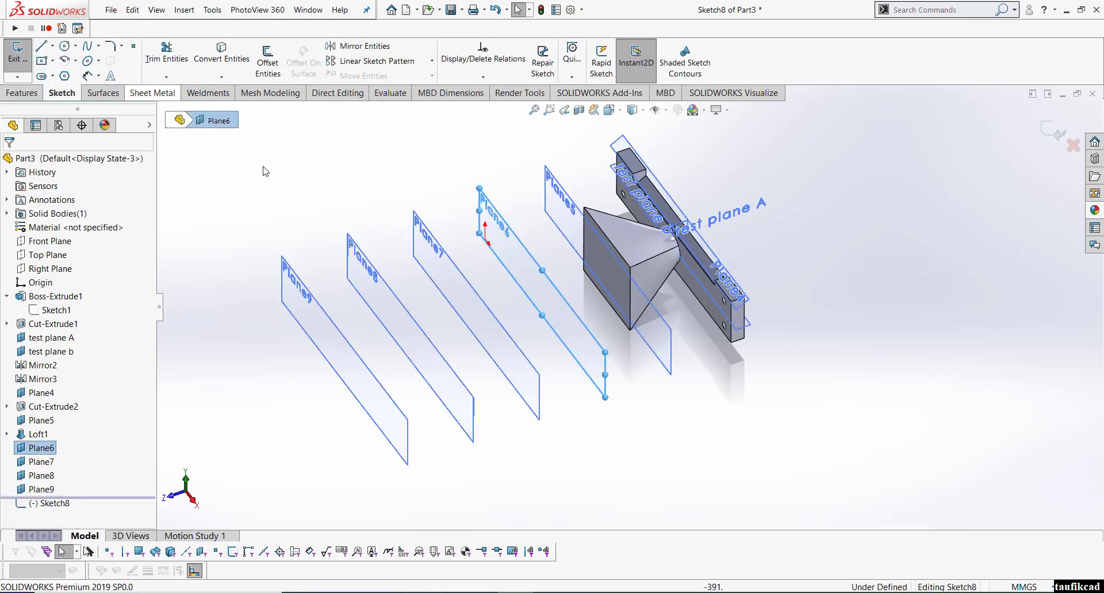
{"action": "left_click", "coordinate": [64, 46]}
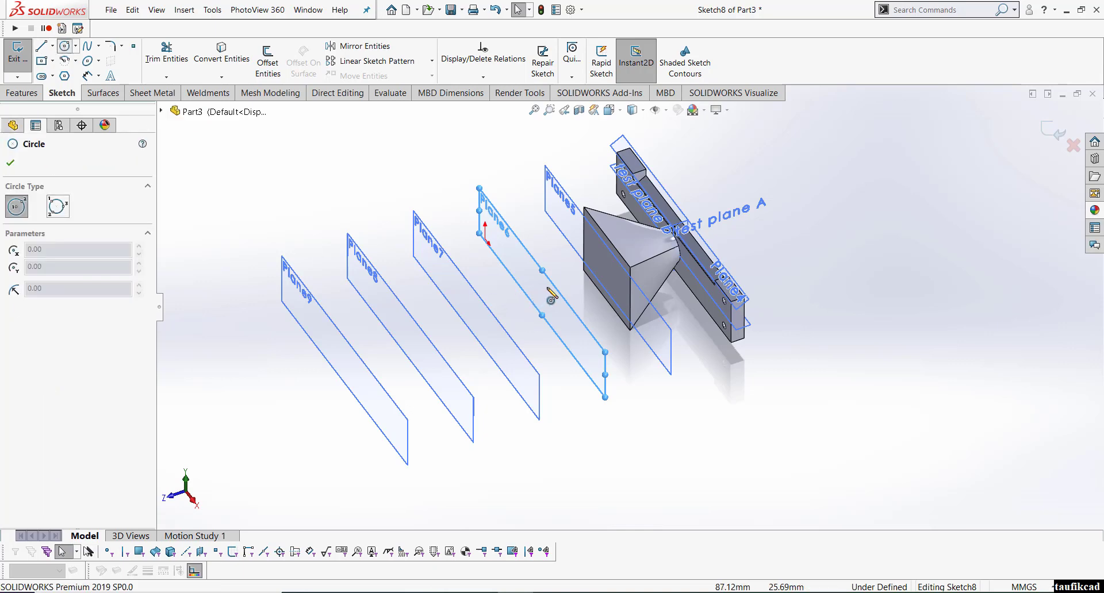
{"action": "left_click", "coordinate": [539, 284]}
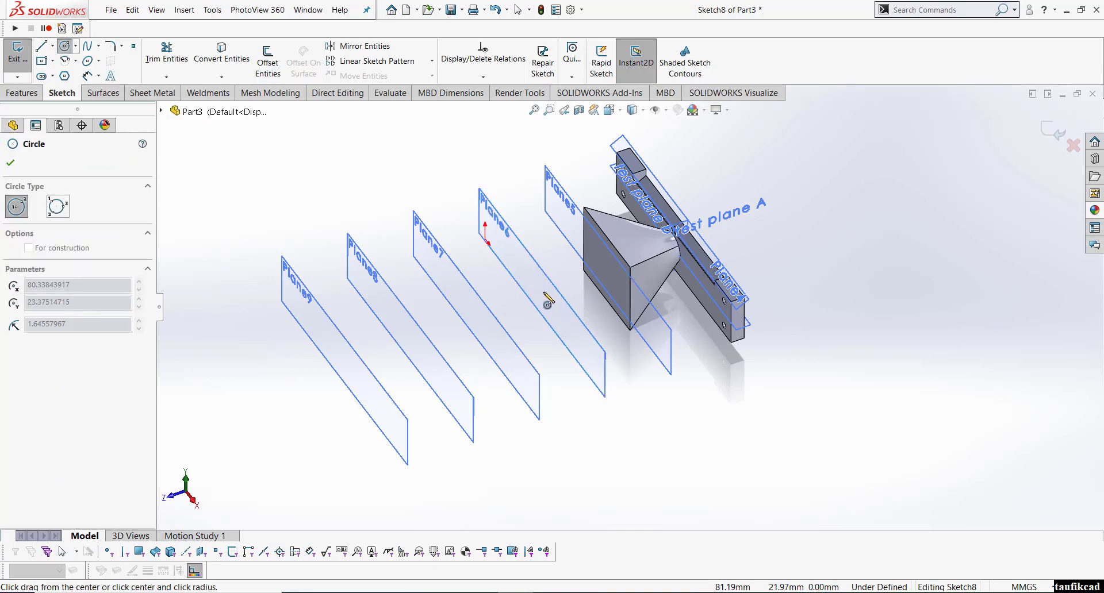
{"action": "left_click", "coordinate": [549, 296]}
{"action": "right_click", "coordinate": [443, 210]}
{"action": "left_click", "coordinate": [460, 212]}
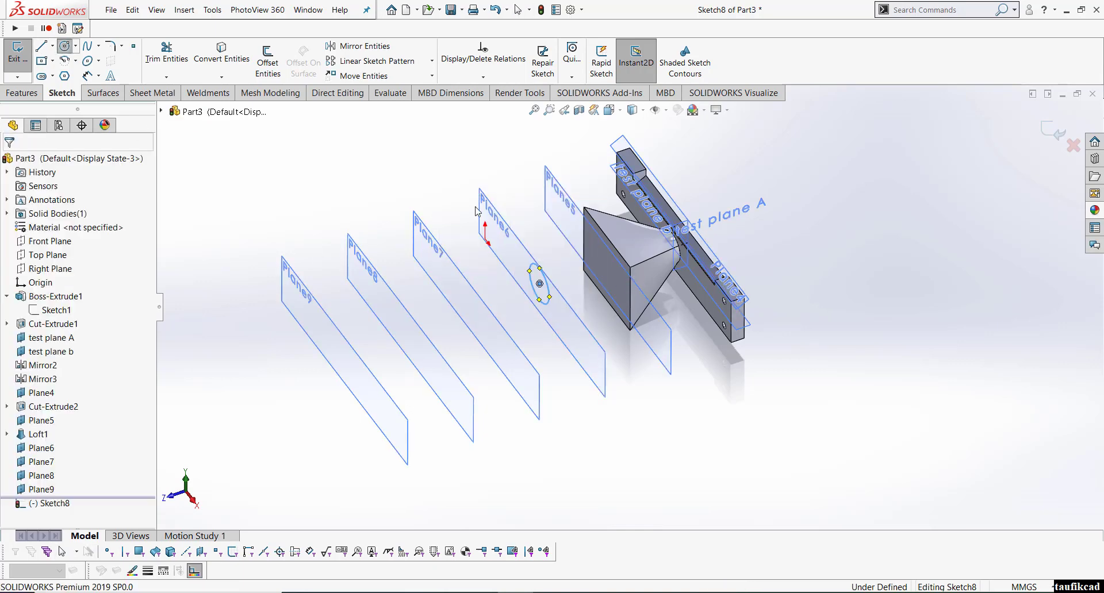
{"action": "left_click", "coordinate": [1052, 131]}
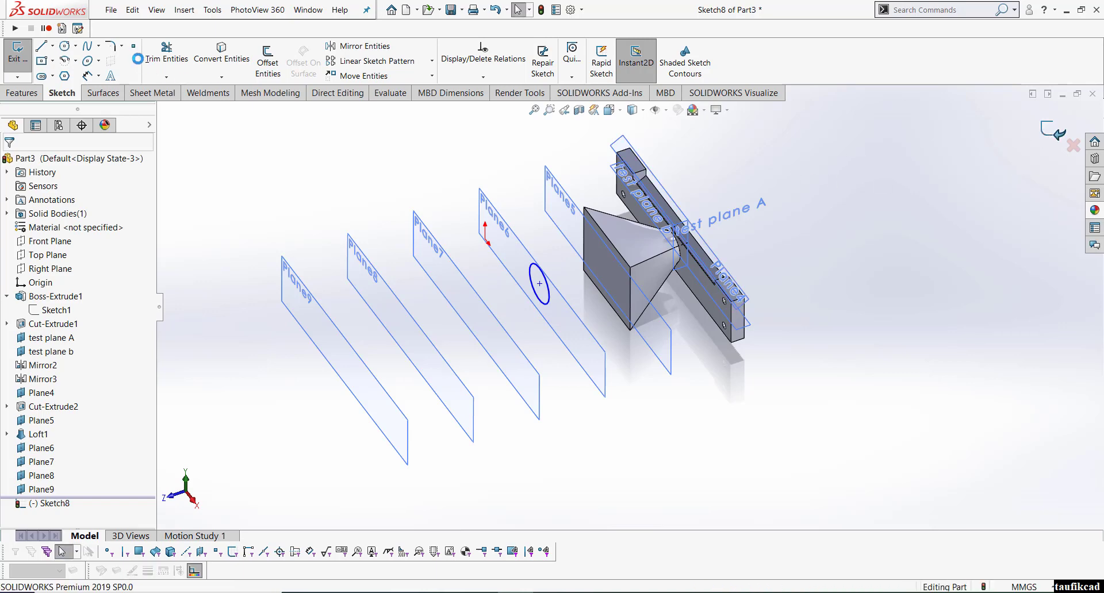
Draw a small hexagon in a new sketch on Plane7
{"action": "left_click", "coordinate": [466, 292]}
{"action": "left_click", "coordinate": [505, 251]}
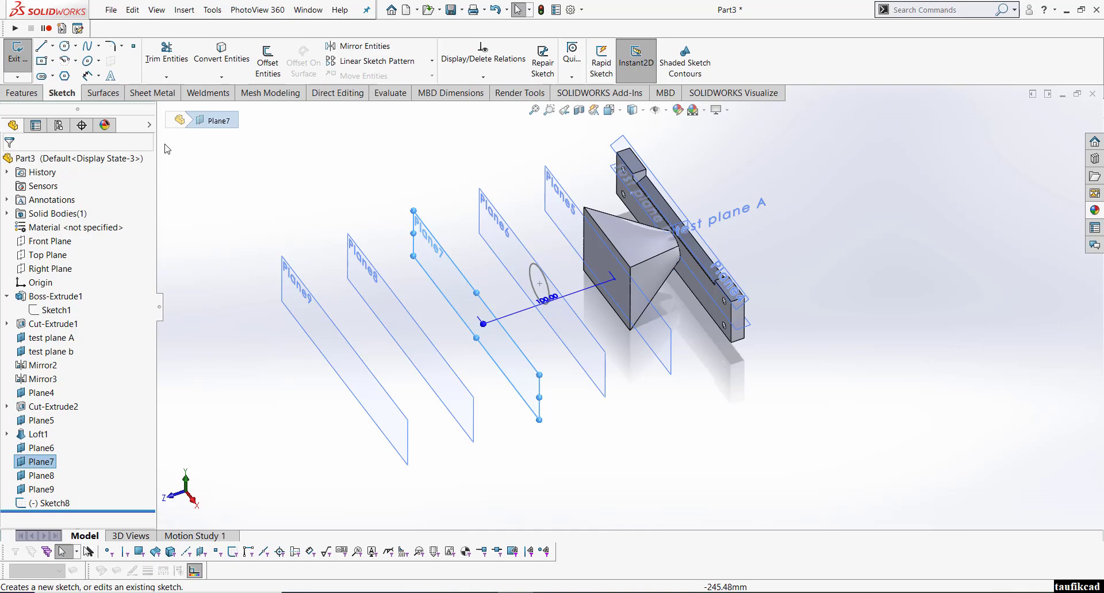
{"action": "left_click", "coordinate": [65, 76]}
{"action": "left_click_drag", "start_coordinate": [469, 314], "coordinate": [478, 332]}
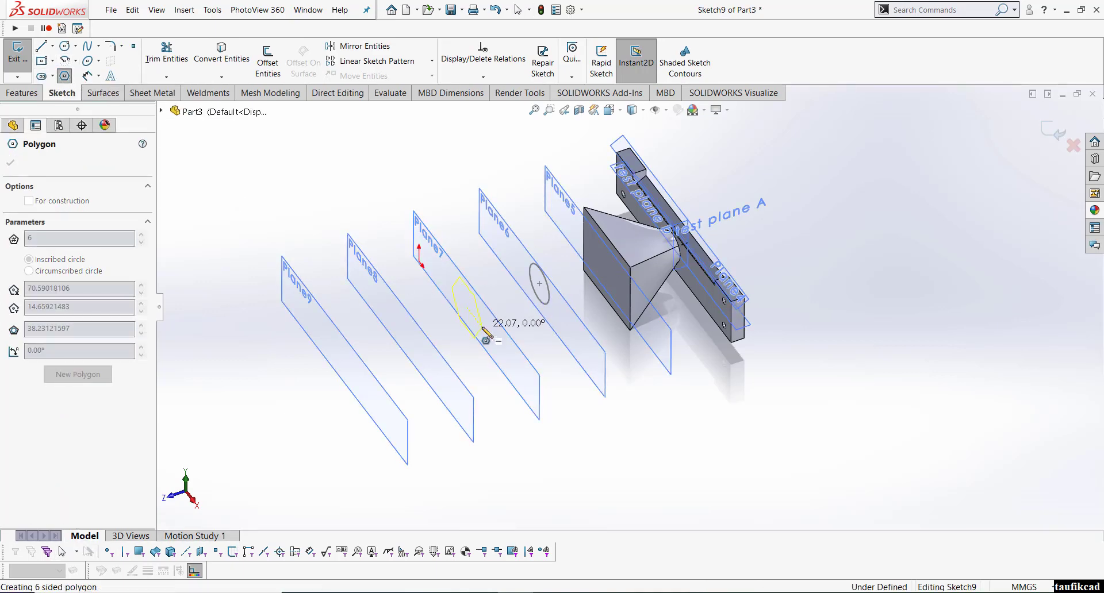
{"action": "right_click", "coordinate": [319, 198]}
{"action": "left_click", "coordinate": [347, 203]}
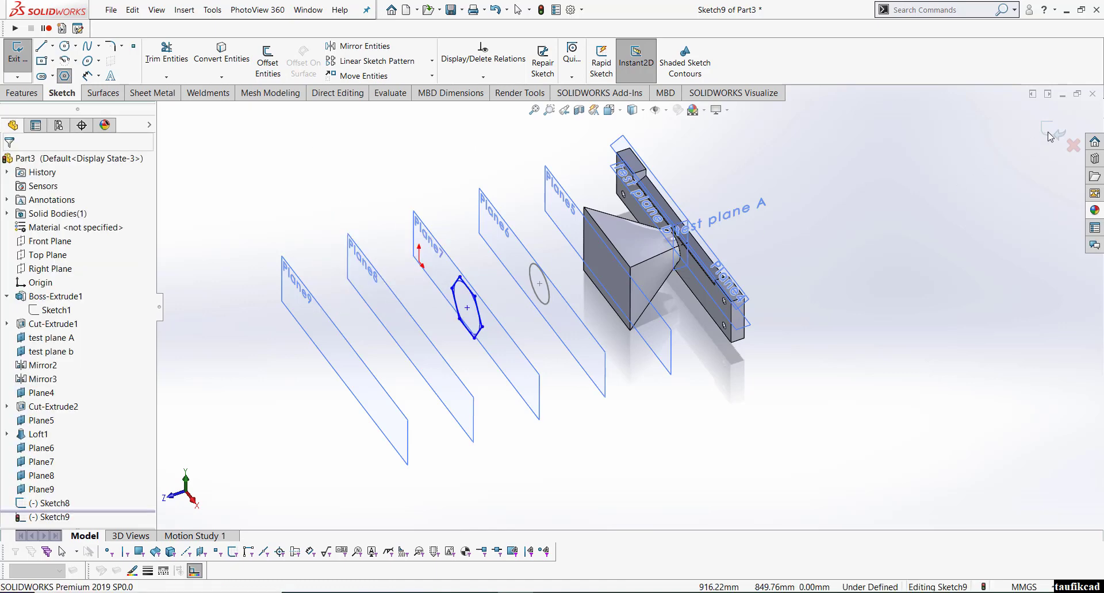
Sketch a circle of radius about 36.34 on Plane8 and close the sketch
{"action": "left_click", "coordinate": [398, 326]}
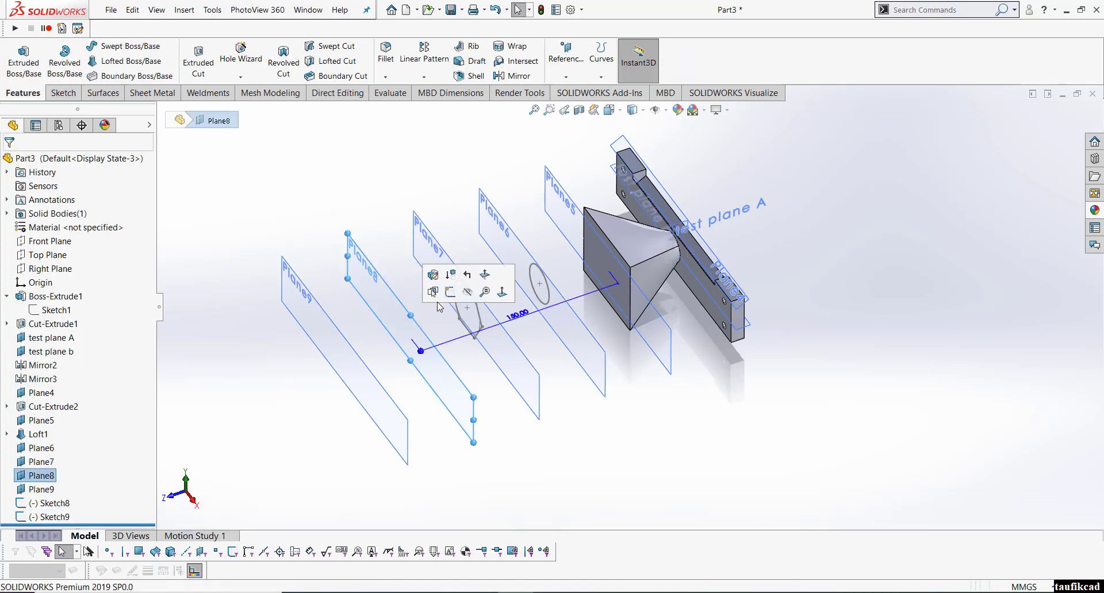
{"action": "left_click", "coordinate": [452, 291]}
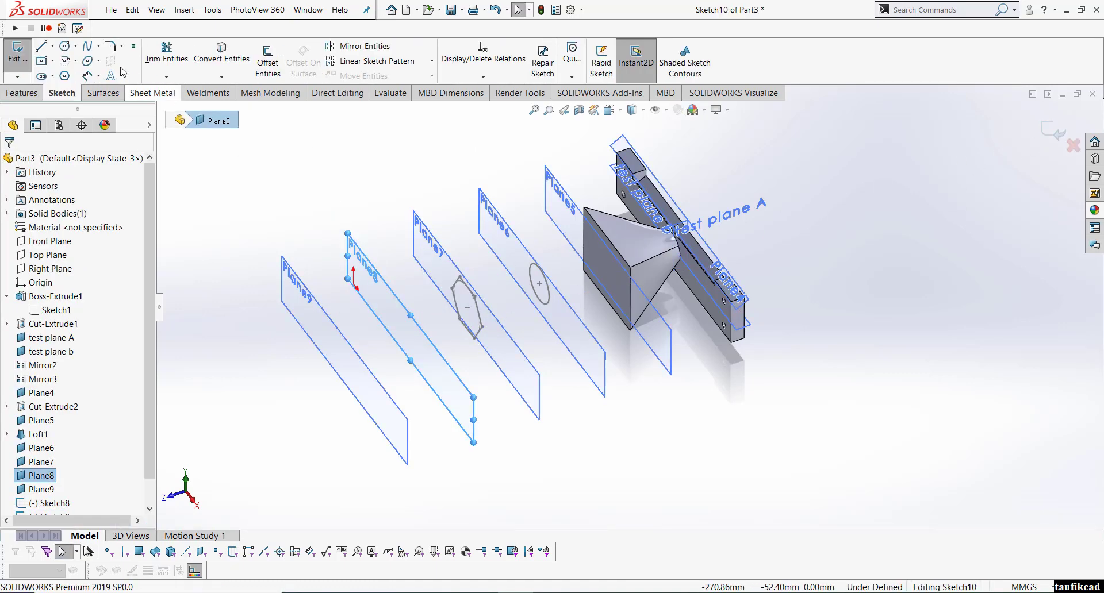
{"action": "left_click", "coordinate": [65, 49]}
{"action": "left_click", "coordinate": [405, 336]}
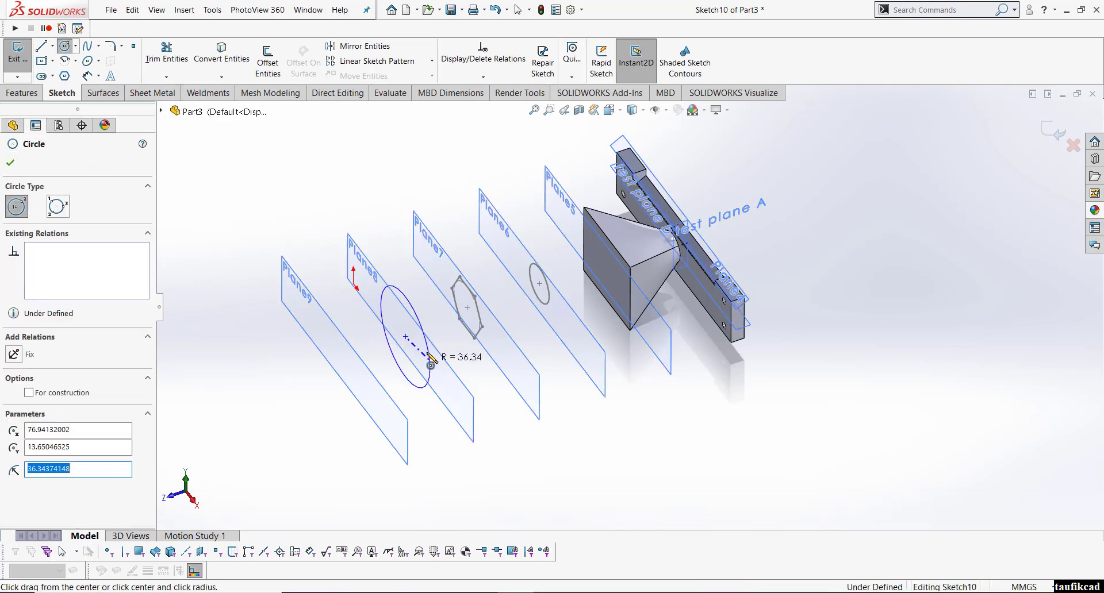
{"action": "left_click", "coordinate": [430, 360]}
{"action": "key", "text": "Escape"}
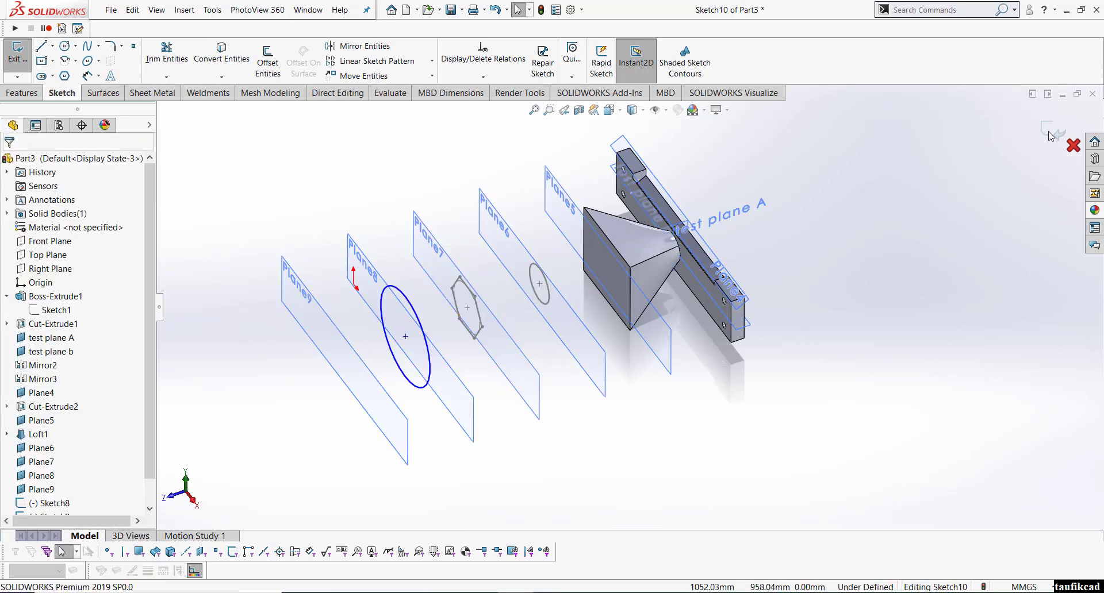
{"action": "left_click", "coordinate": [1050, 137]}
Draw a straight slot in a new sketch on Plane9, then return to the isometric view
{"action": "left_click", "coordinate": [310, 319]}
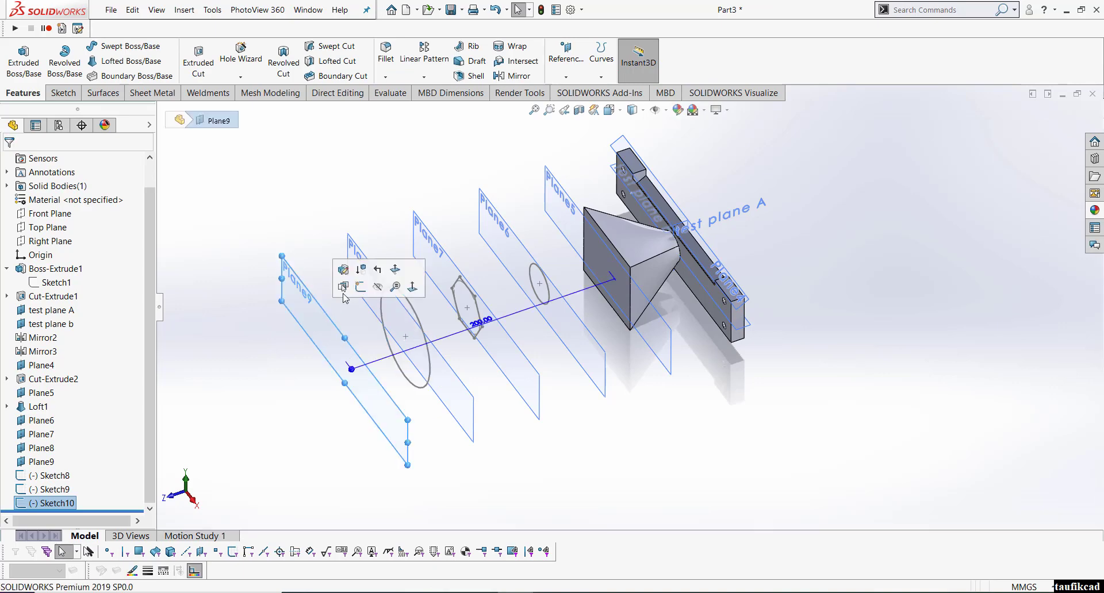
{"action": "left_click", "coordinate": [361, 287]}
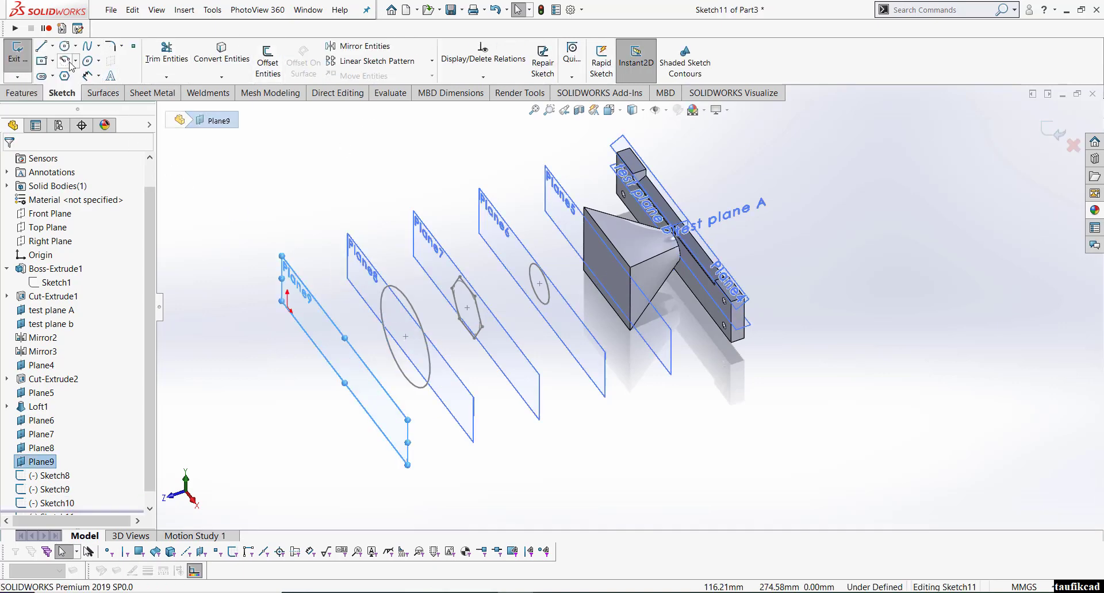
{"action": "left_click", "coordinate": [45, 77]}
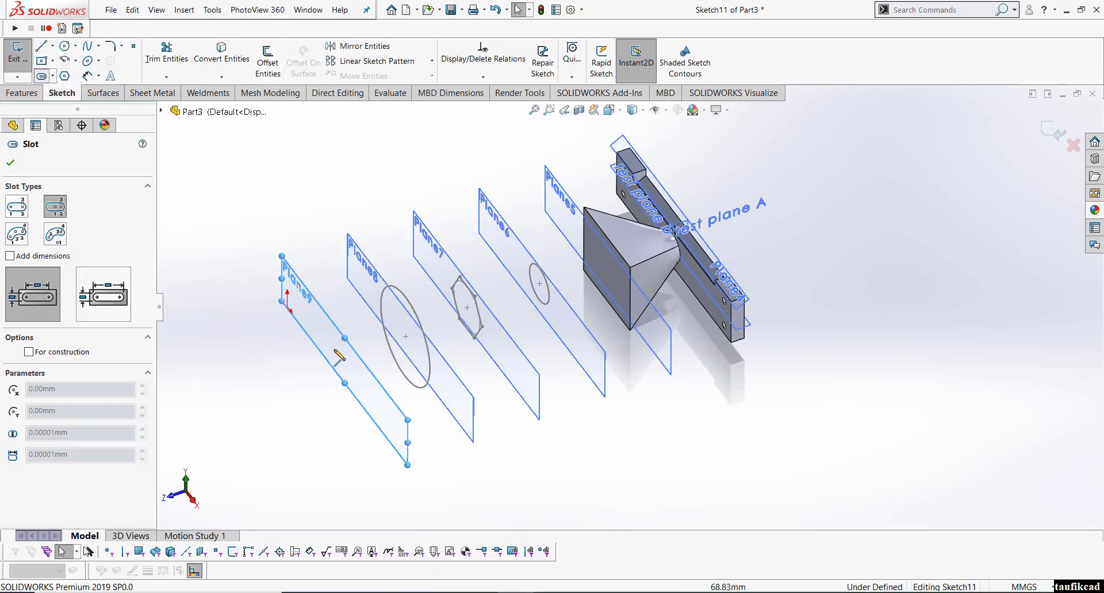
{"action": "left_click", "coordinate": [335, 352]}
{"action": "left_click", "coordinate": [352, 371]}
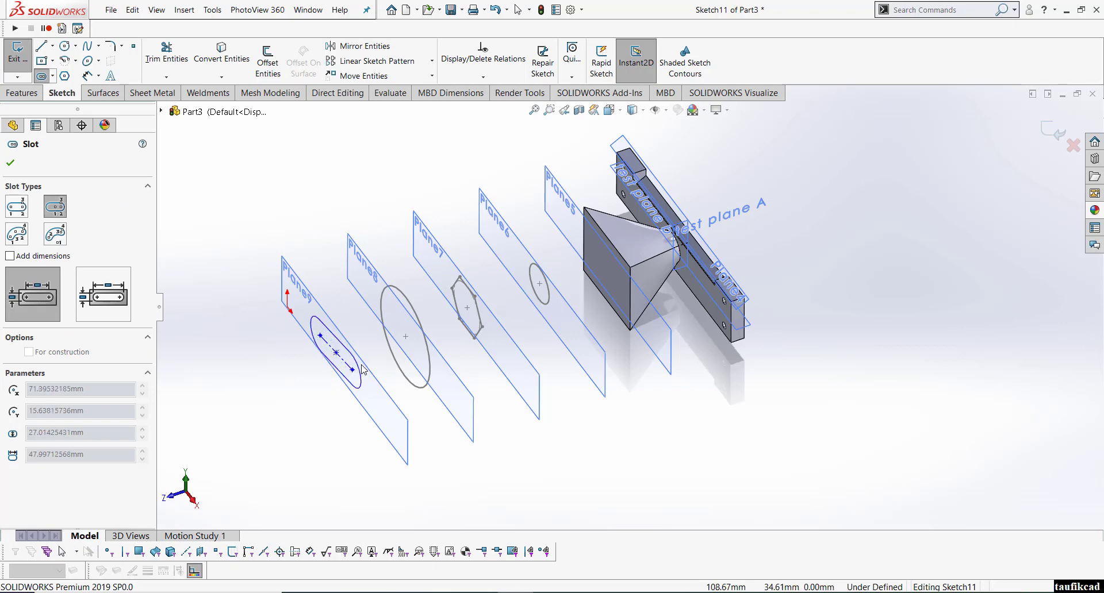
{"action": "left_click", "coordinate": [361, 379]}
{"action": "right_click", "coordinate": [319, 225]}
{"action": "middle_click_drag", "start_coordinate": [432, 254], "coordinate": [402, 308]}
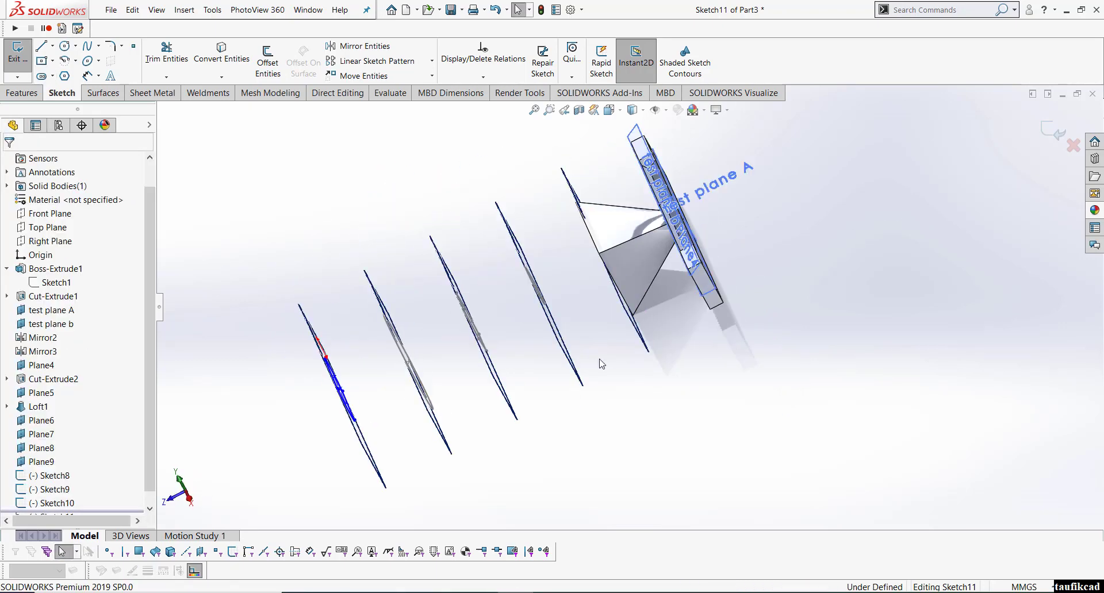
{"action": "key", "text": "ctrl+7"}
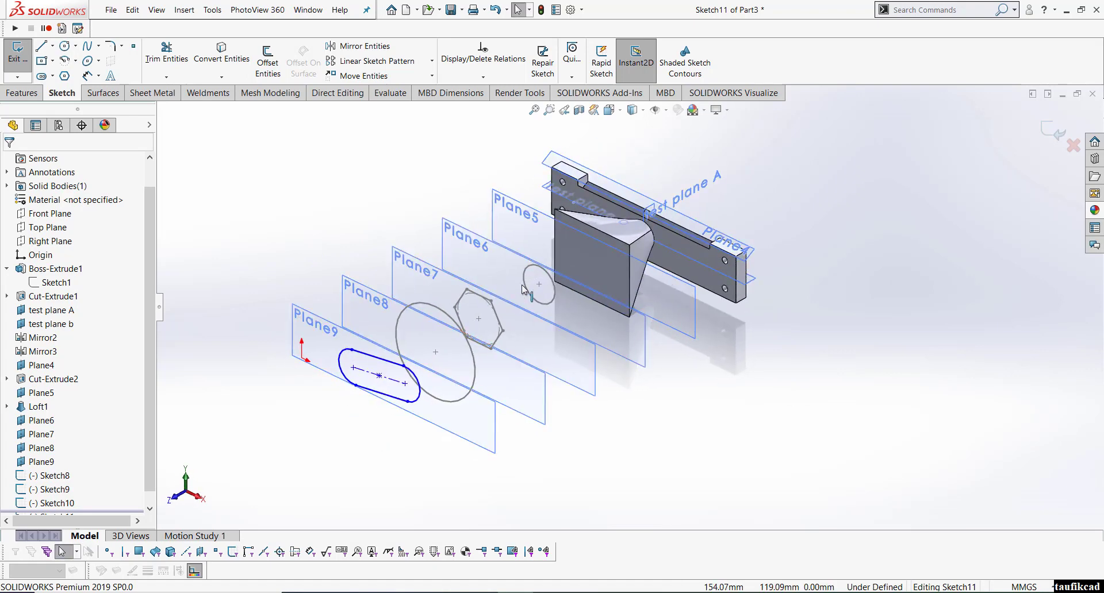
{"action": "scroll", "coordinate": [500, 280], "scroll_direction": "down", "scroll_amount": 2}
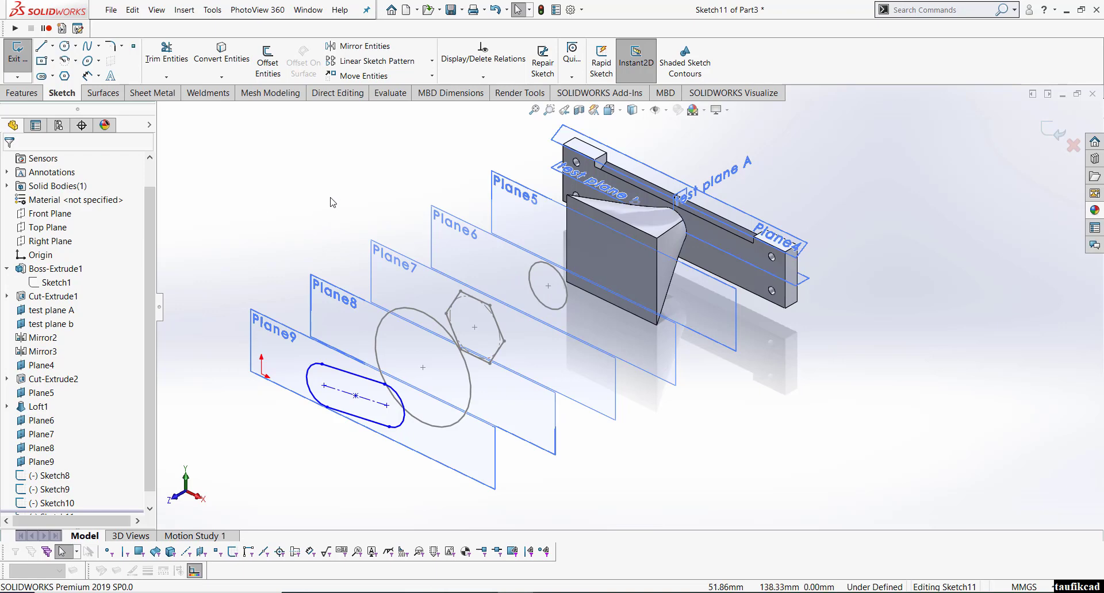
Exit the slot sketch on Plane9
{"action": "left_click", "coordinate": [23, 93]}
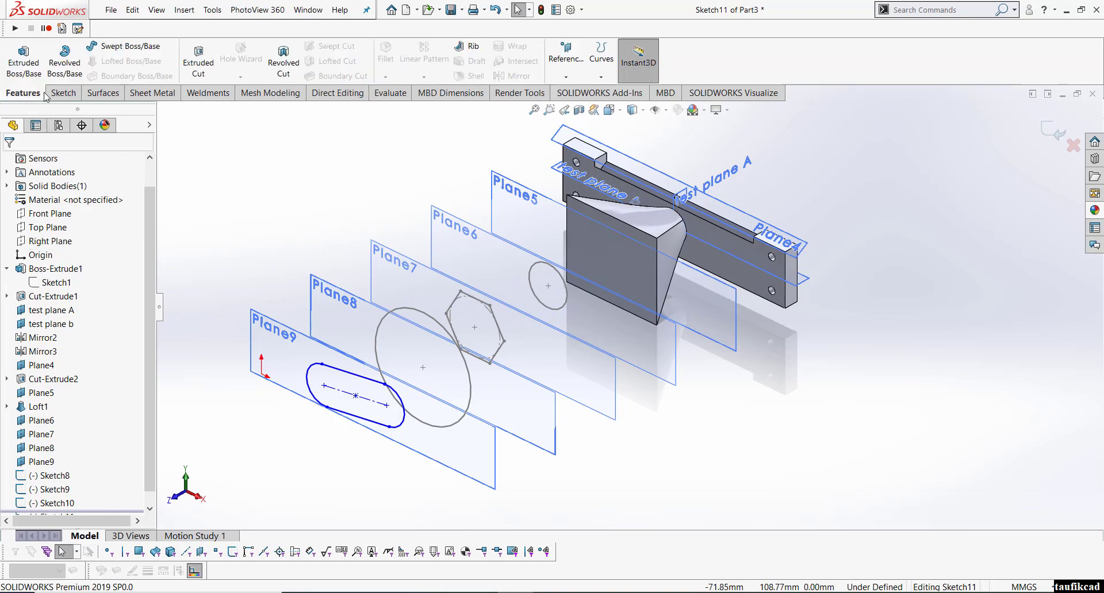
{"action": "left_click", "coordinate": [106, 95]}
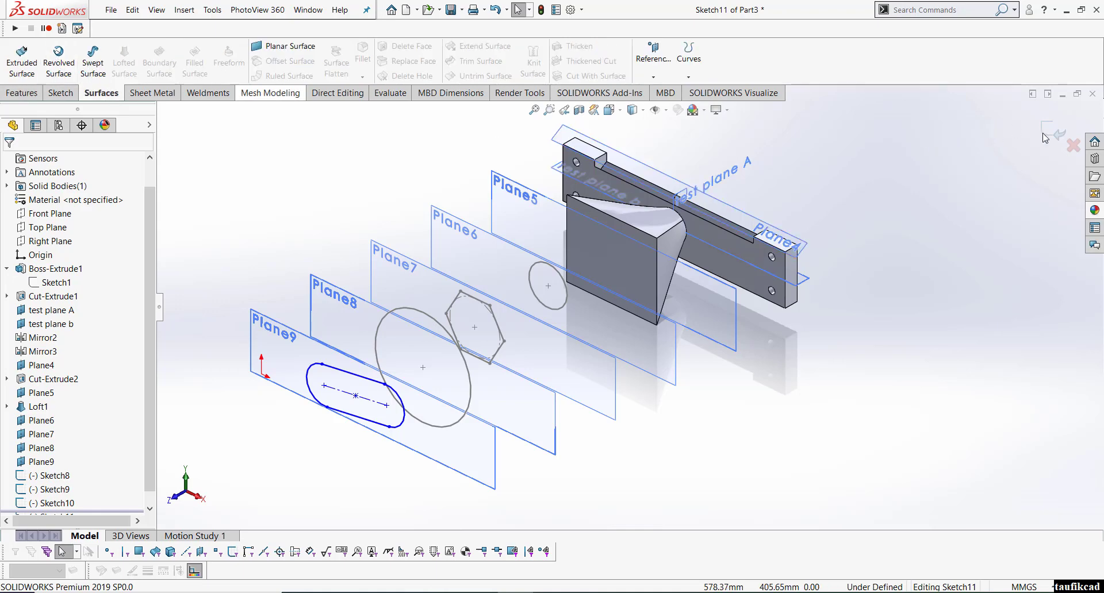
{"action": "key", "text": "ctrl+b"}
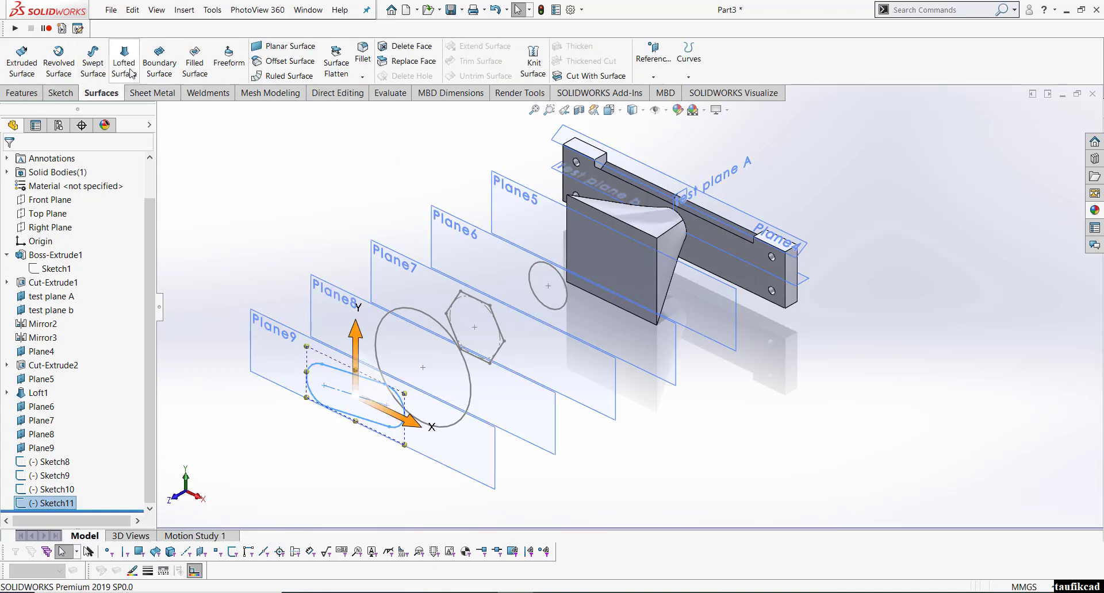
Try a lofted surface through the slot, hexagon and Plane8 circle profiles, then cancel it
{"action": "left_click", "coordinate": [567, 294]}
{"action": "left_click", "coordinate": [505, 345]}
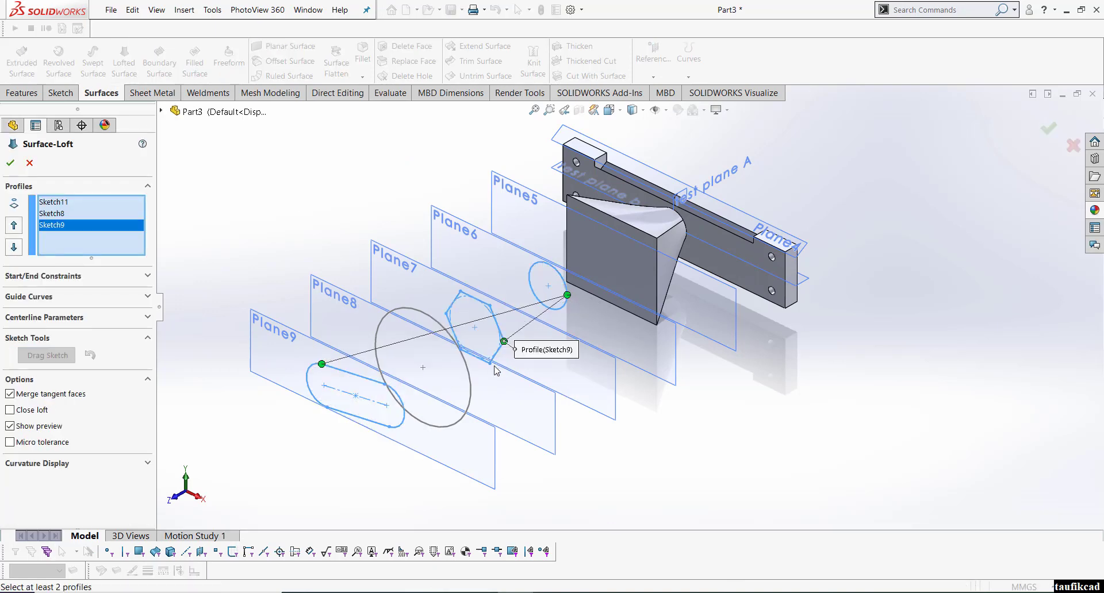
{"action": "left_click", "coordinate": [491, 367]}
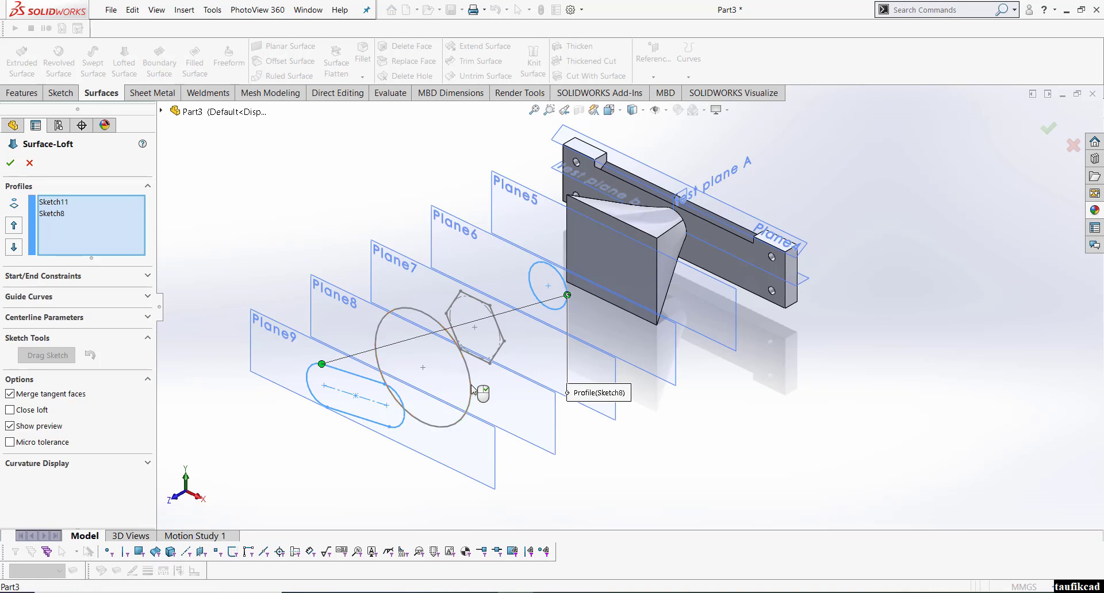
{"action": "left_click", "coordinate": [471, 385]}
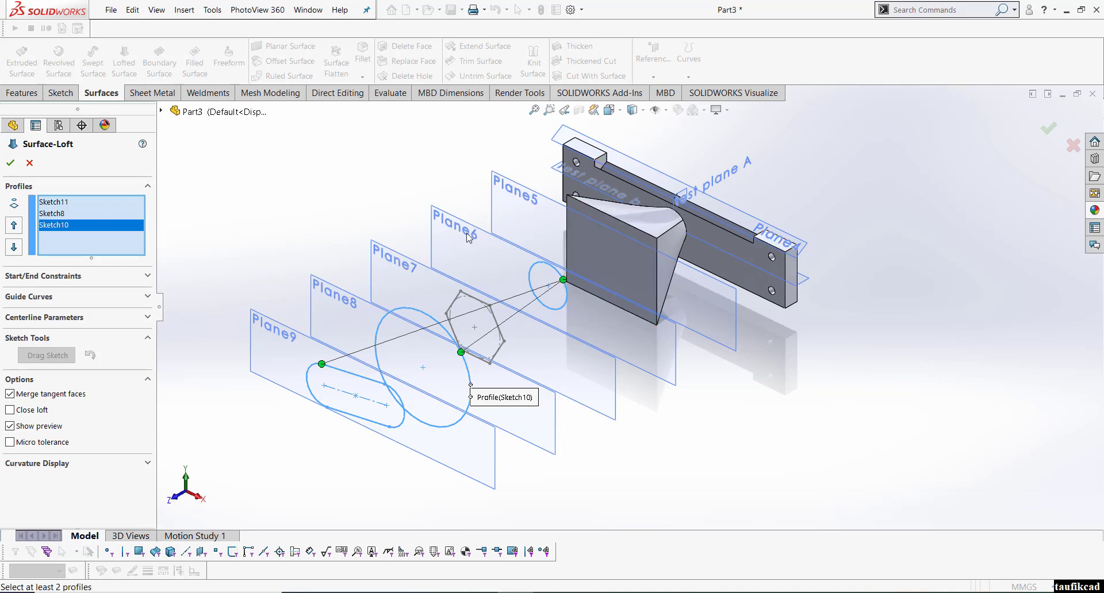
{"action": "left_click", "coordinate": [29, 163]}
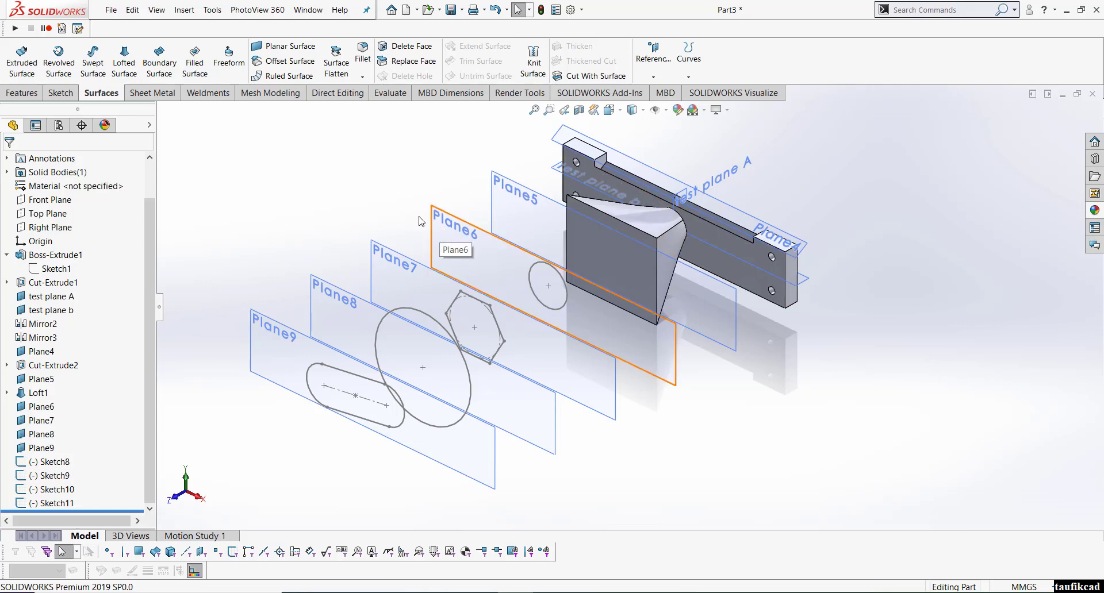
{"action": "left_click", "coordinate": [390, 92]}
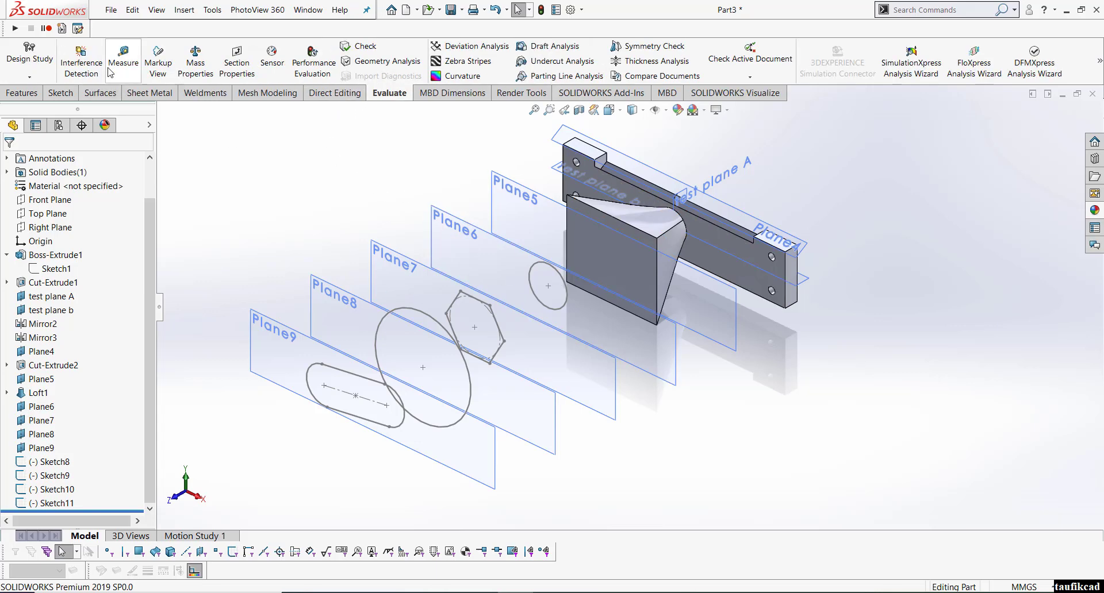
{"action": "left_click", "coordinate": [123, 61]}
{"action": "left_click", "coordinate": [515, 193]}
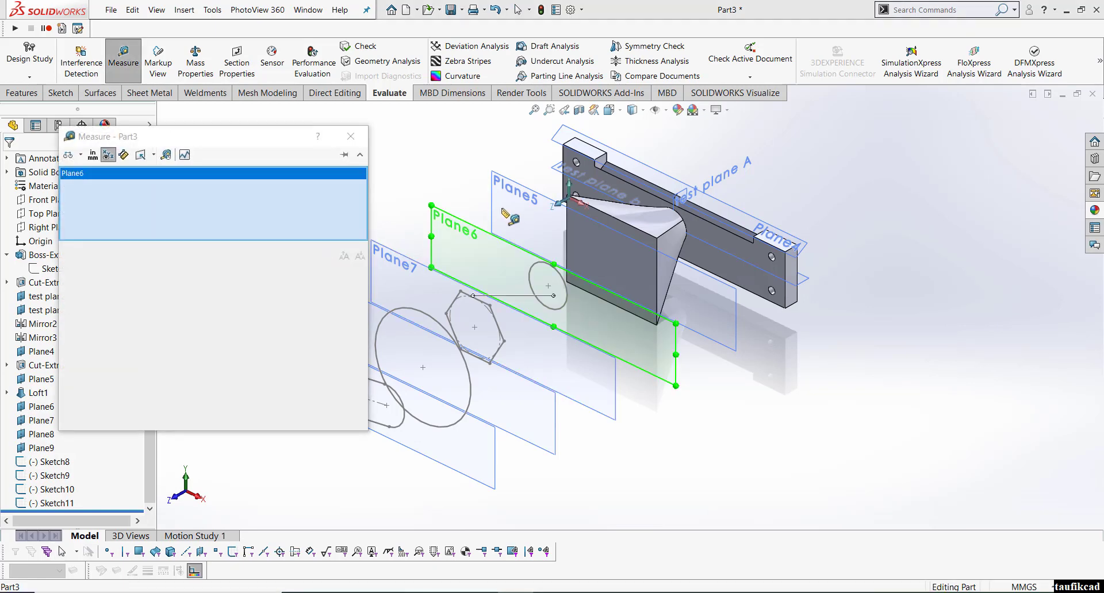
{"action": "left_click", "coordinate": [454, 224]}
{"action": "key", "text": "z"}
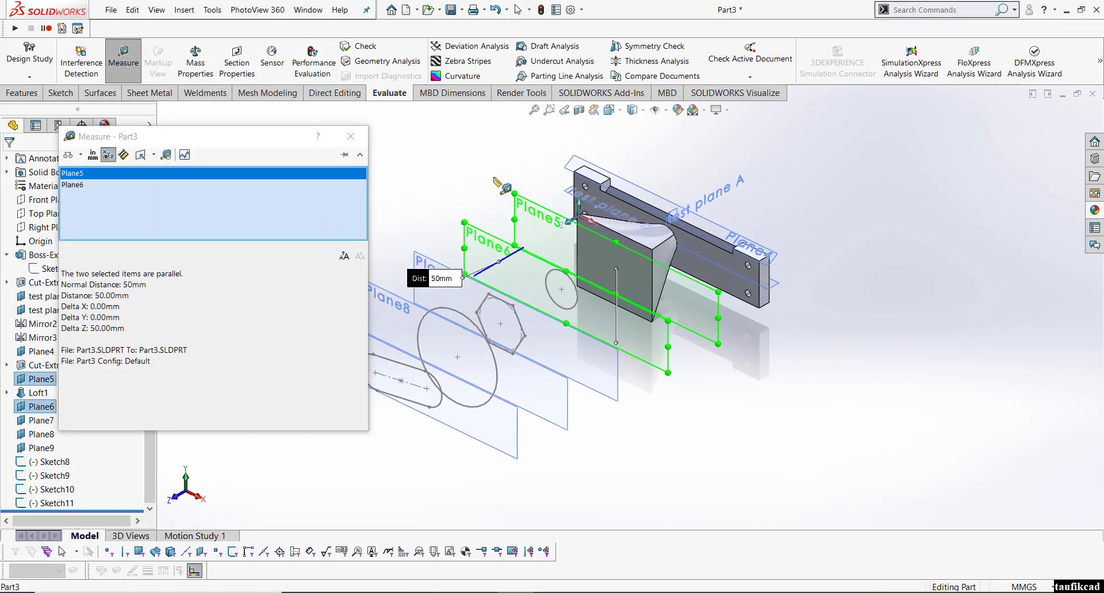
{"action": "left_click", "coordinate": [497, 179]}
{"action": "left_click", "coordinate": [496, 262]}
{"action": "left_click", "coordinate": [447, 345]}
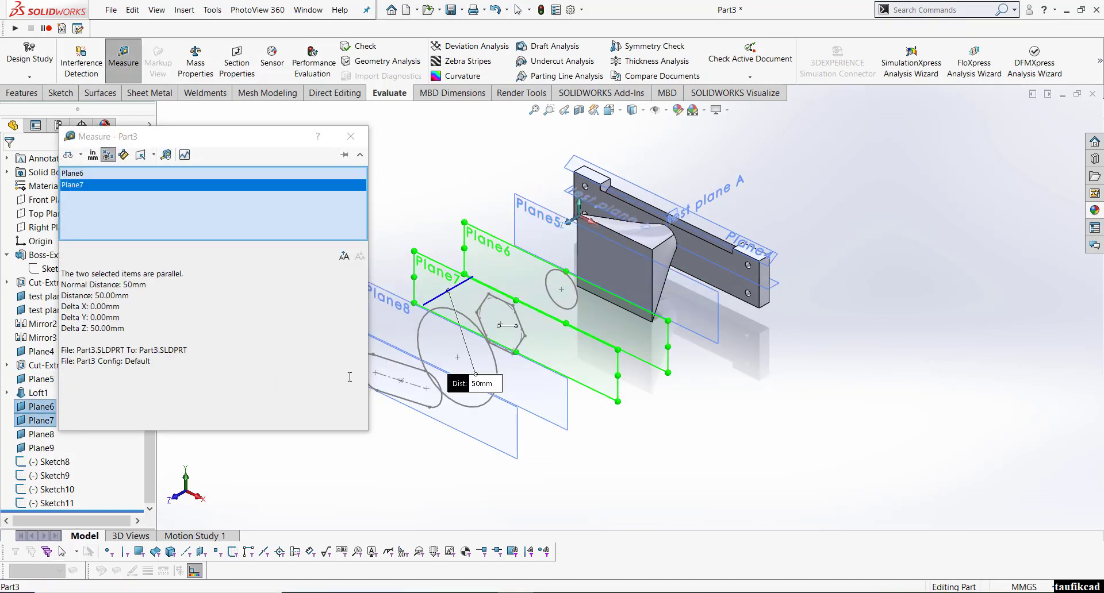
{"action": "key", "text": "z"}
{"action": "left_click", "coordinate": [582, 404]}
{"action": "left_click", "coordinate": [425, 339]}
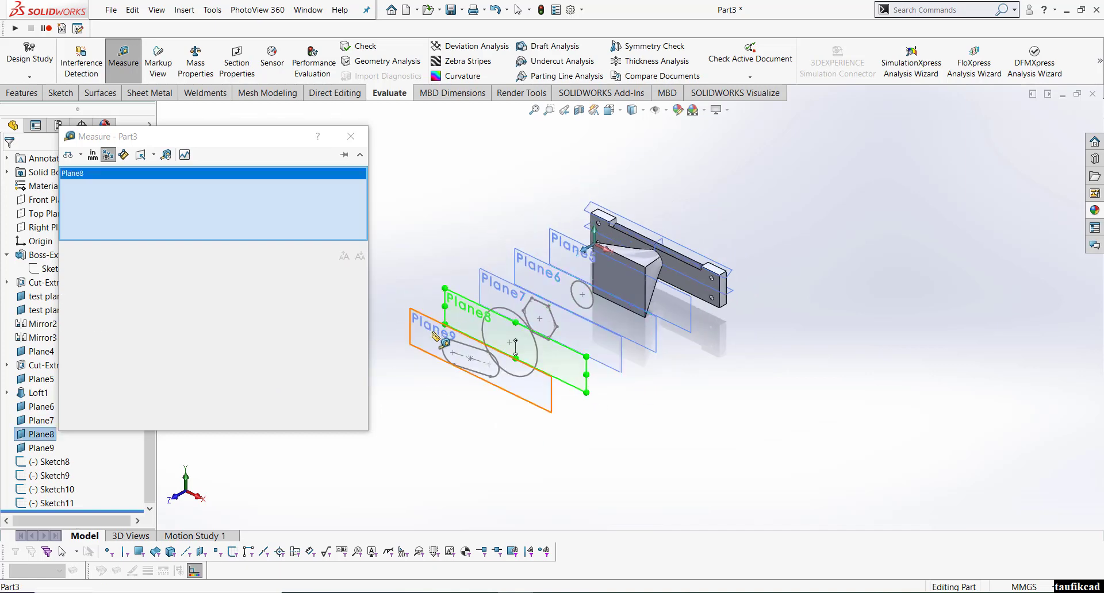
{"action": "left_click", "coordinate": [457, 324]}
{"action": "left_click", "coordinate": [637, 451]}
{"action": "left_click", "coordinate": [549, 410]}
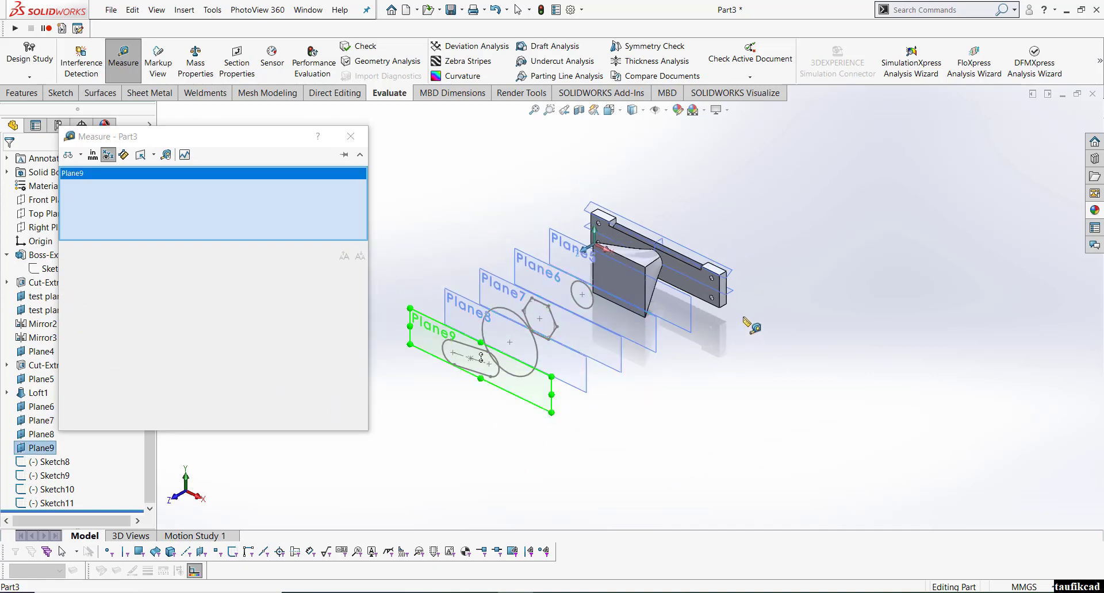
{"action": "left_click", "coordinate": [709, 298]}
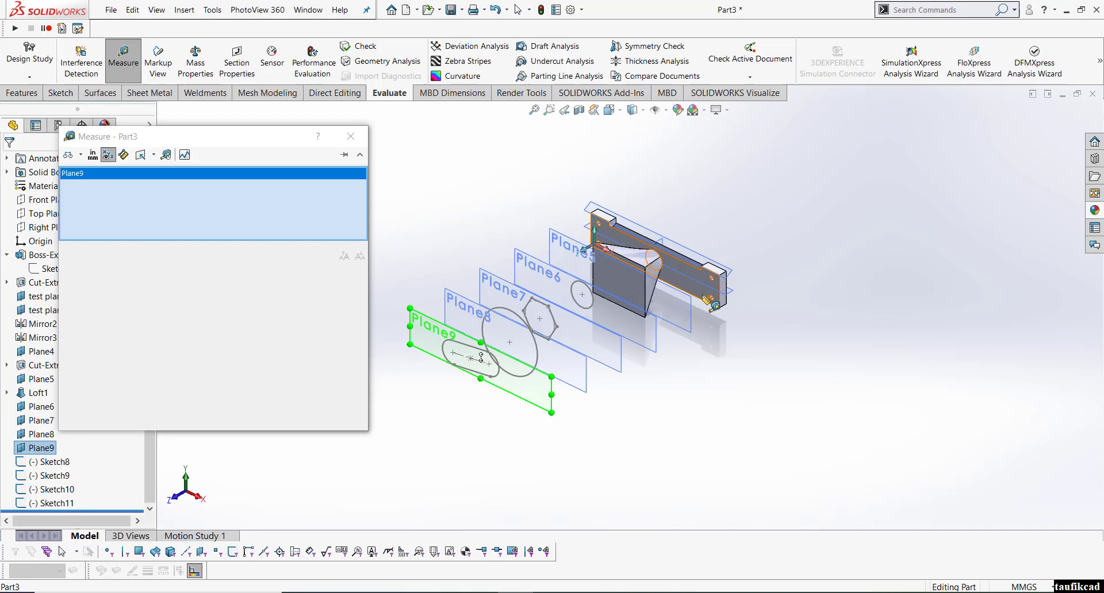
{"action": "left_click", "coordinate": [437, 465]}
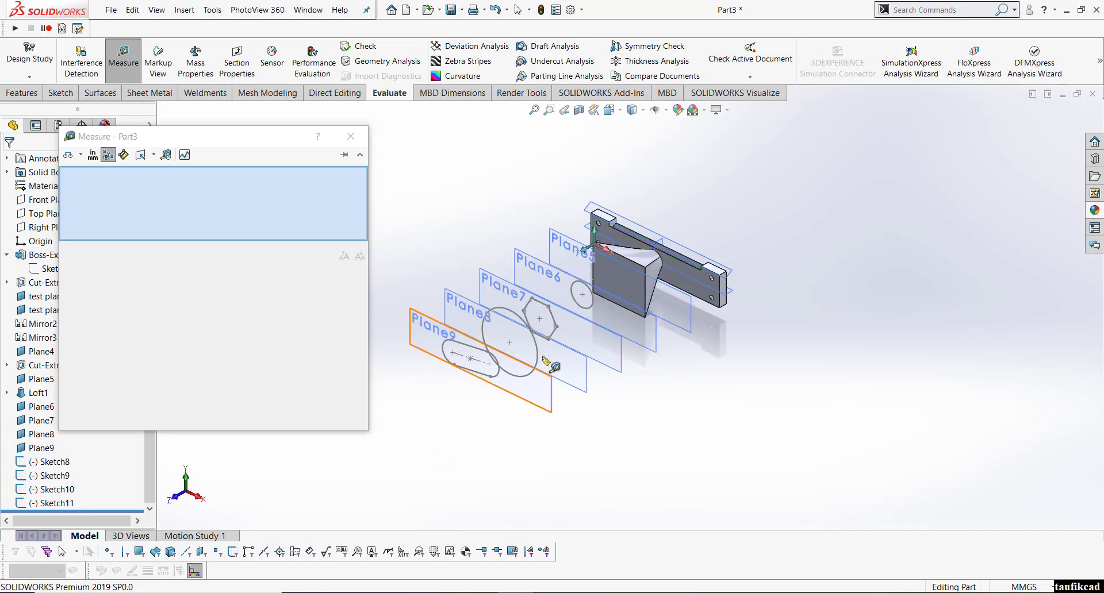
{"action": "left_click", "coordinate": [350, 136]}
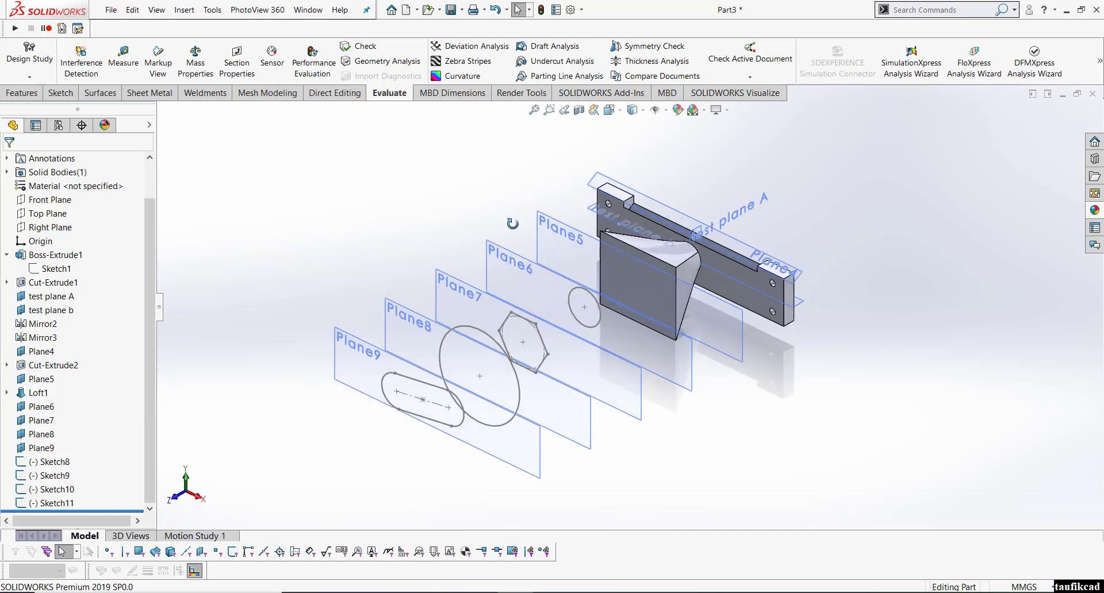
{"action": "mouse_move", "coordinate": [588, 280]}
{"action": "middle_mouse_down"}
{"action": "mouse_move", "coordinate": [494, 306]}
{"action": "mouse_move", "coordinate": [506, 299]}
{"action": "middle_mouse_up"}
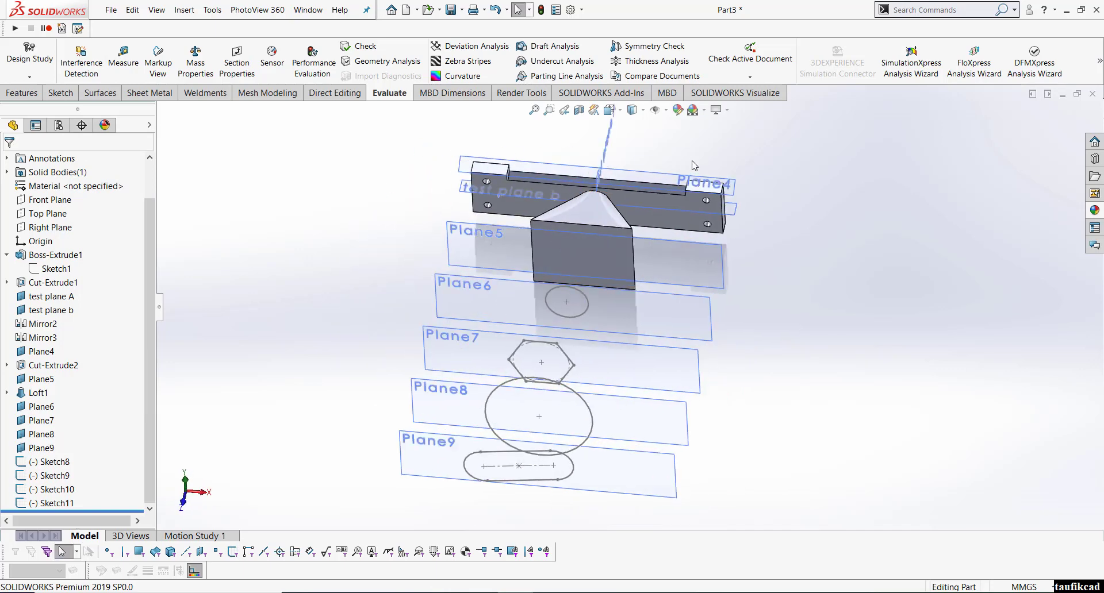
{"action": "left_click", "coordinate": [632, 110]}
{"action": "left_click", "coordinate": [678, 144]}
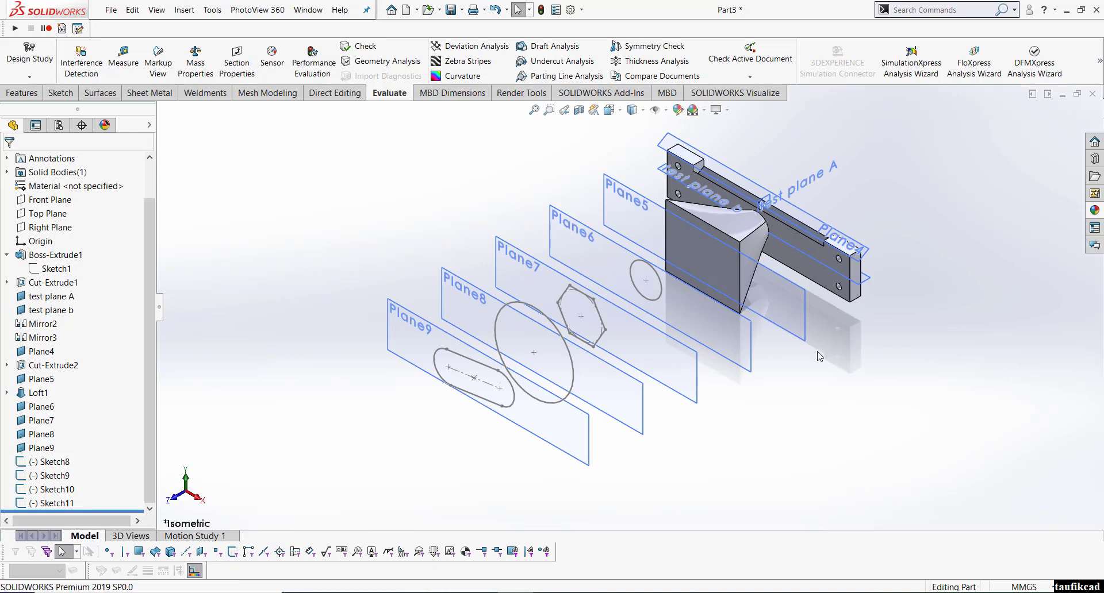
{"action": "scroll", "coordinate": [819, 356], "scroll_direction": "up", "scroll_amount": 2}
{"action": "scroll", "coordinate": [812, 311], "scroll_direction": "down", "scroll_amount": 2}
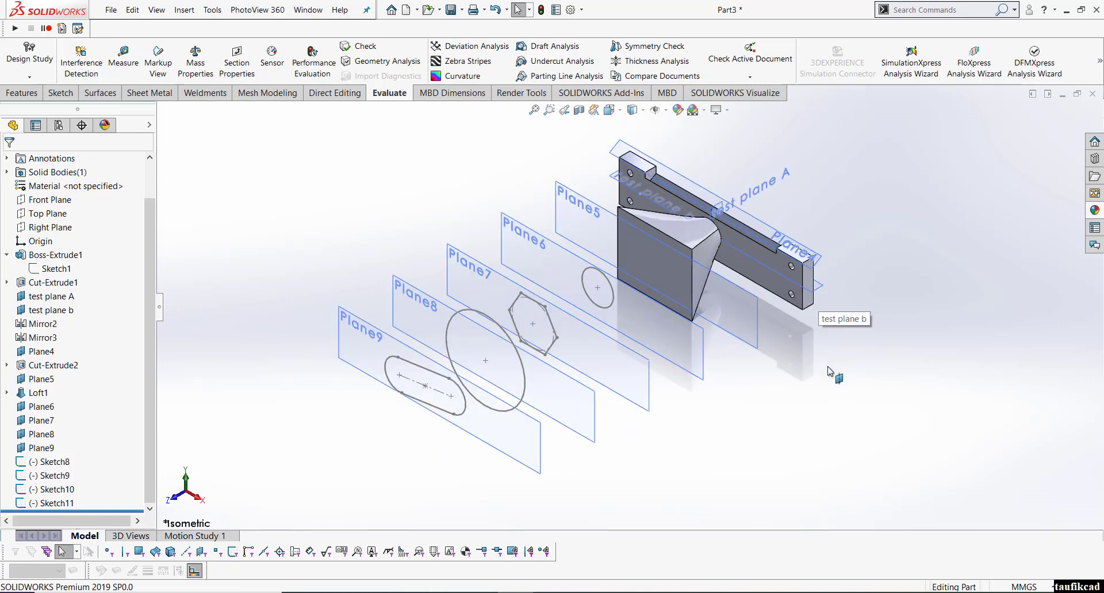
{"action": "scroll", "coordinate": [797, 307], "scroll_direction": "down", "scroll_amount": 2}
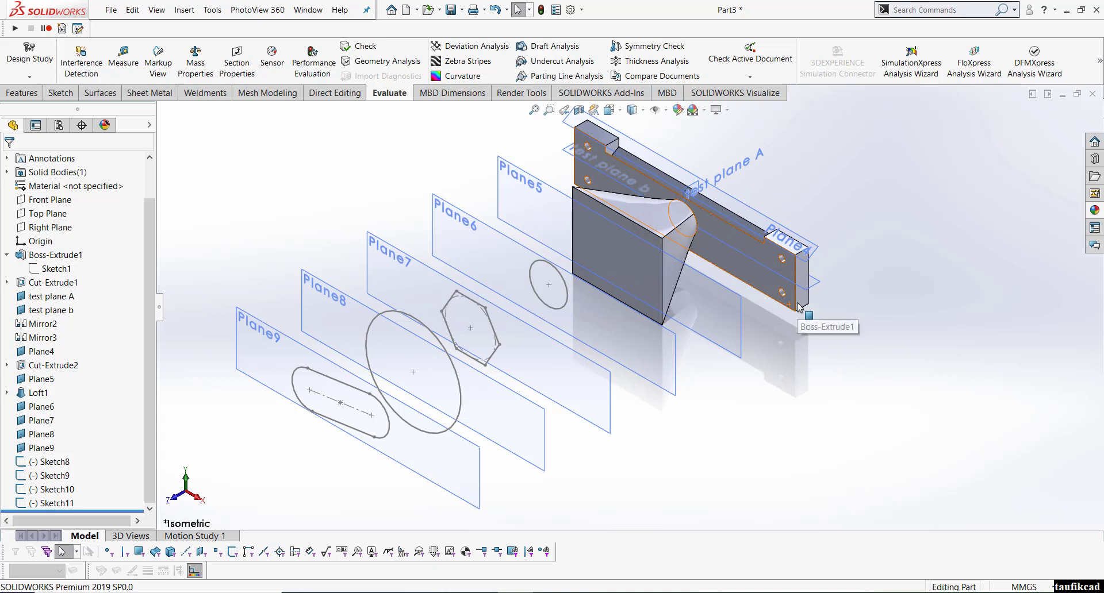